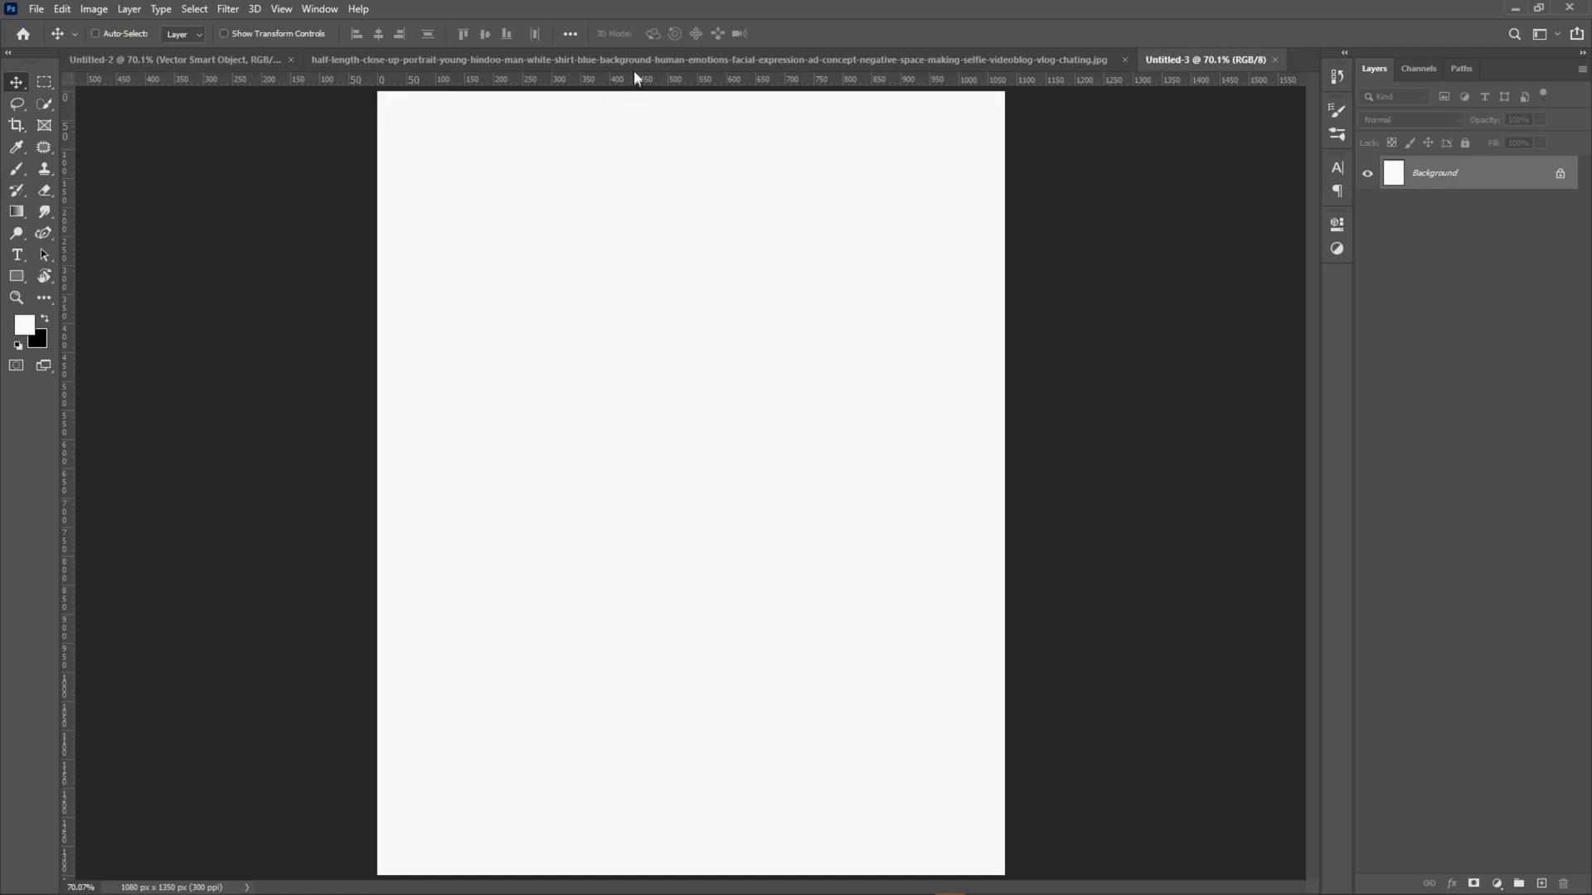
# Cut out the man in the blue-background portrait photo using Select Subject and a layer mask.
pyautogui.click(635, 62)
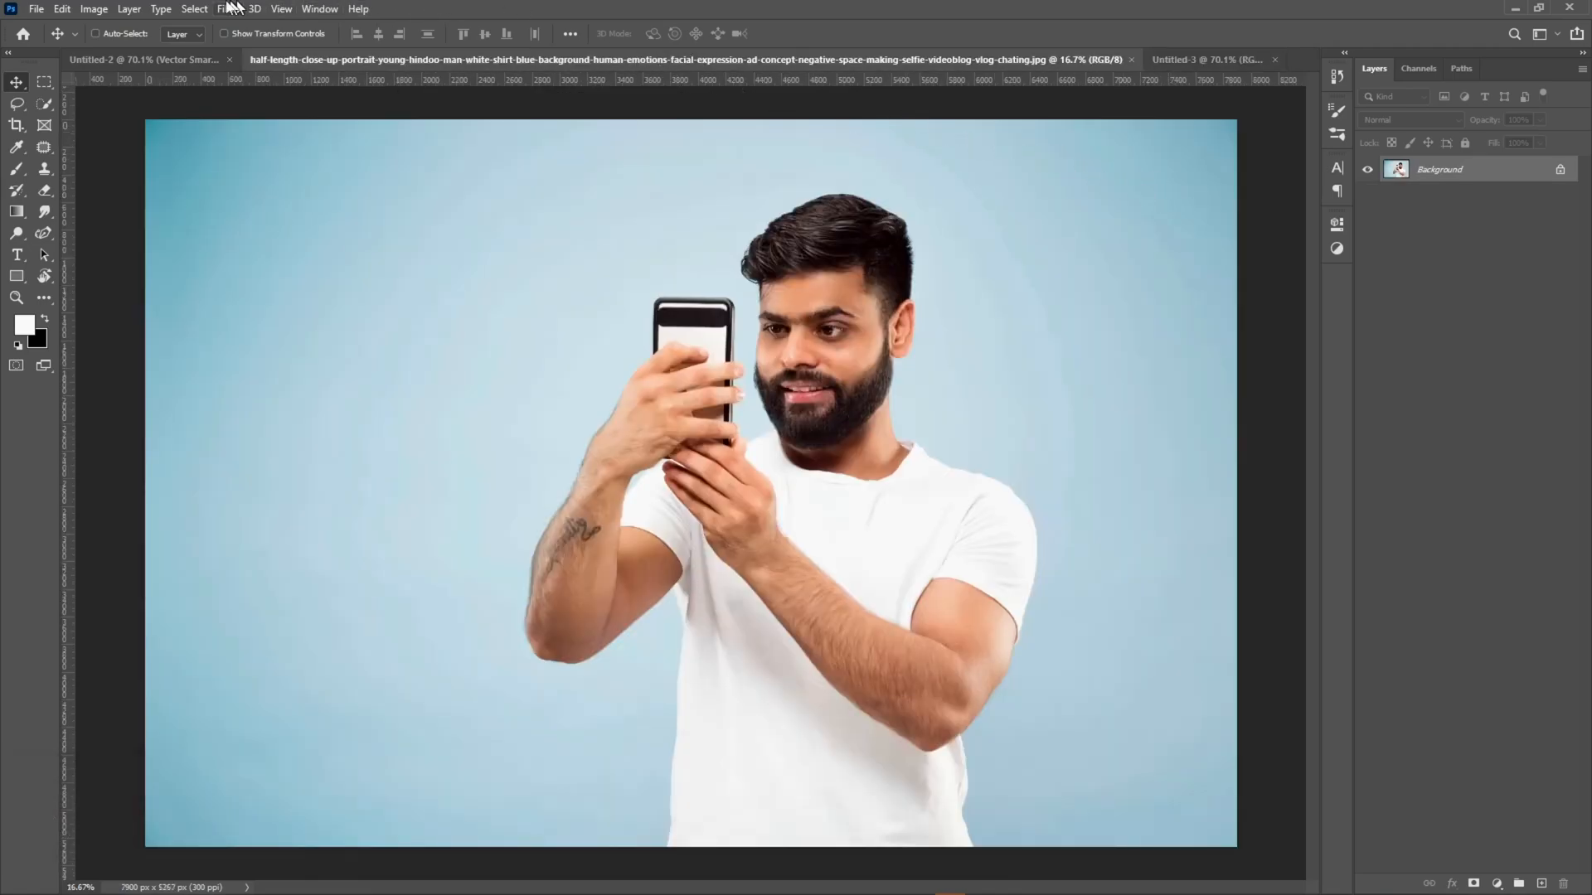
pyautogui.click(196, 10)
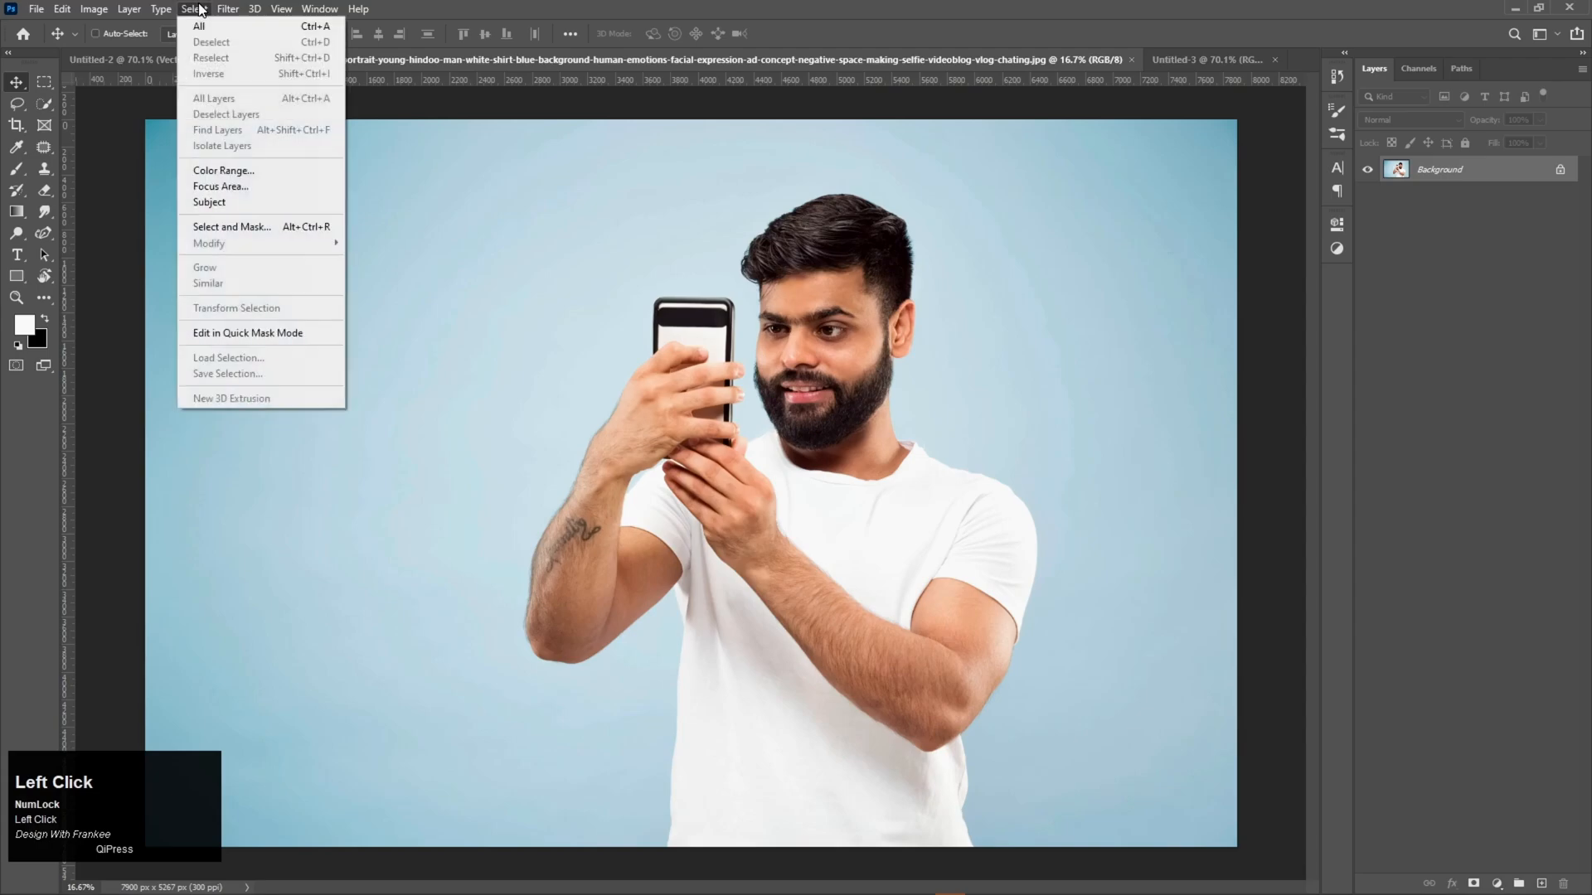
pyautogui.click(209, 201)
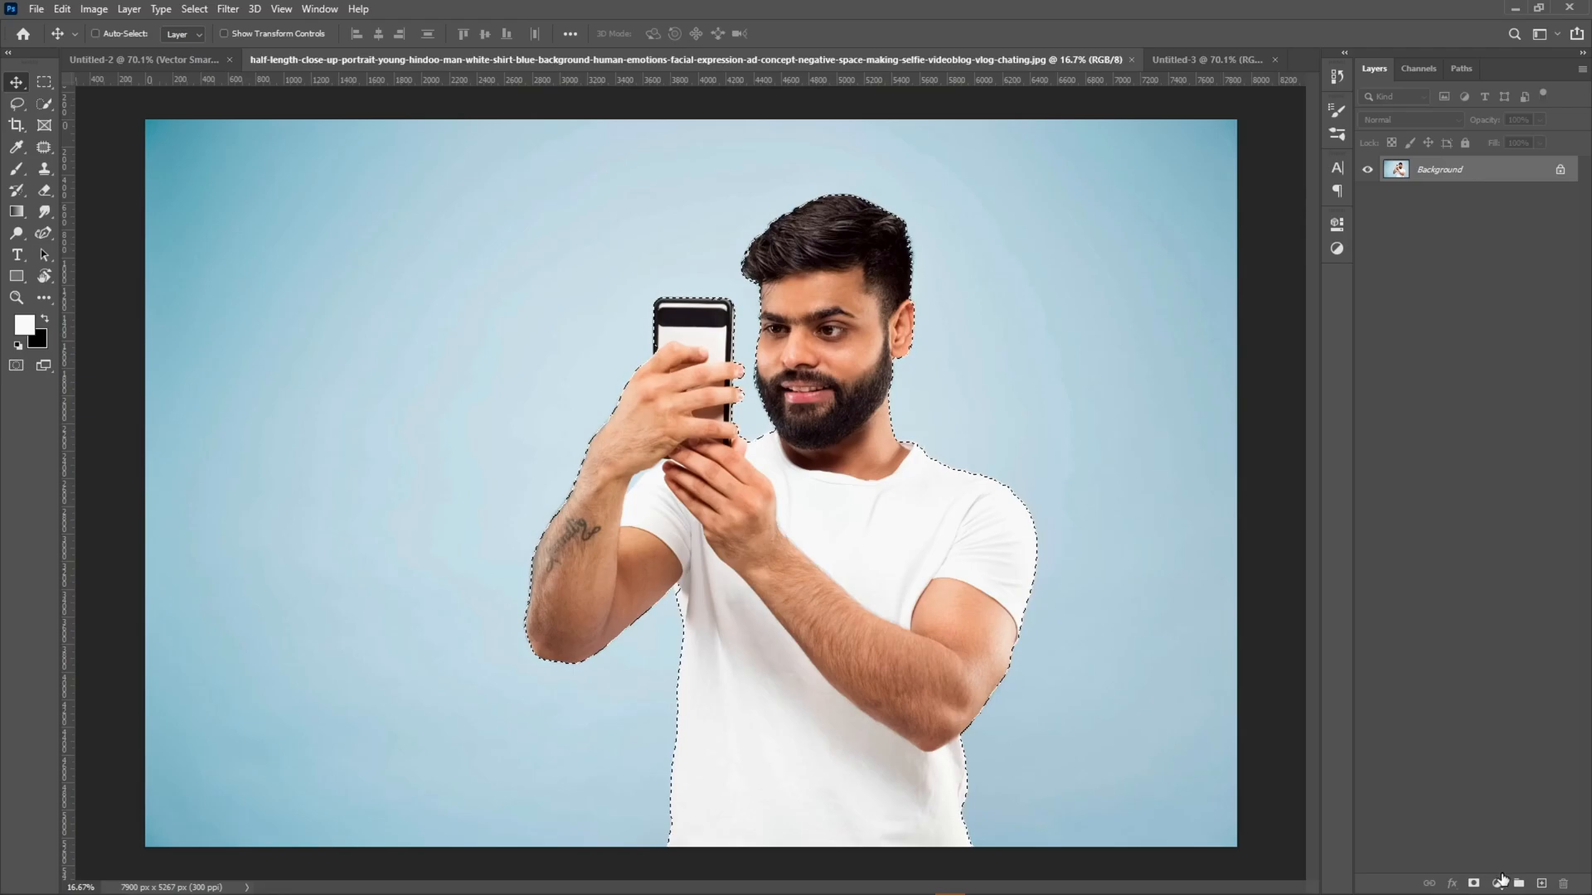
pyautogui.click(1473, 883)
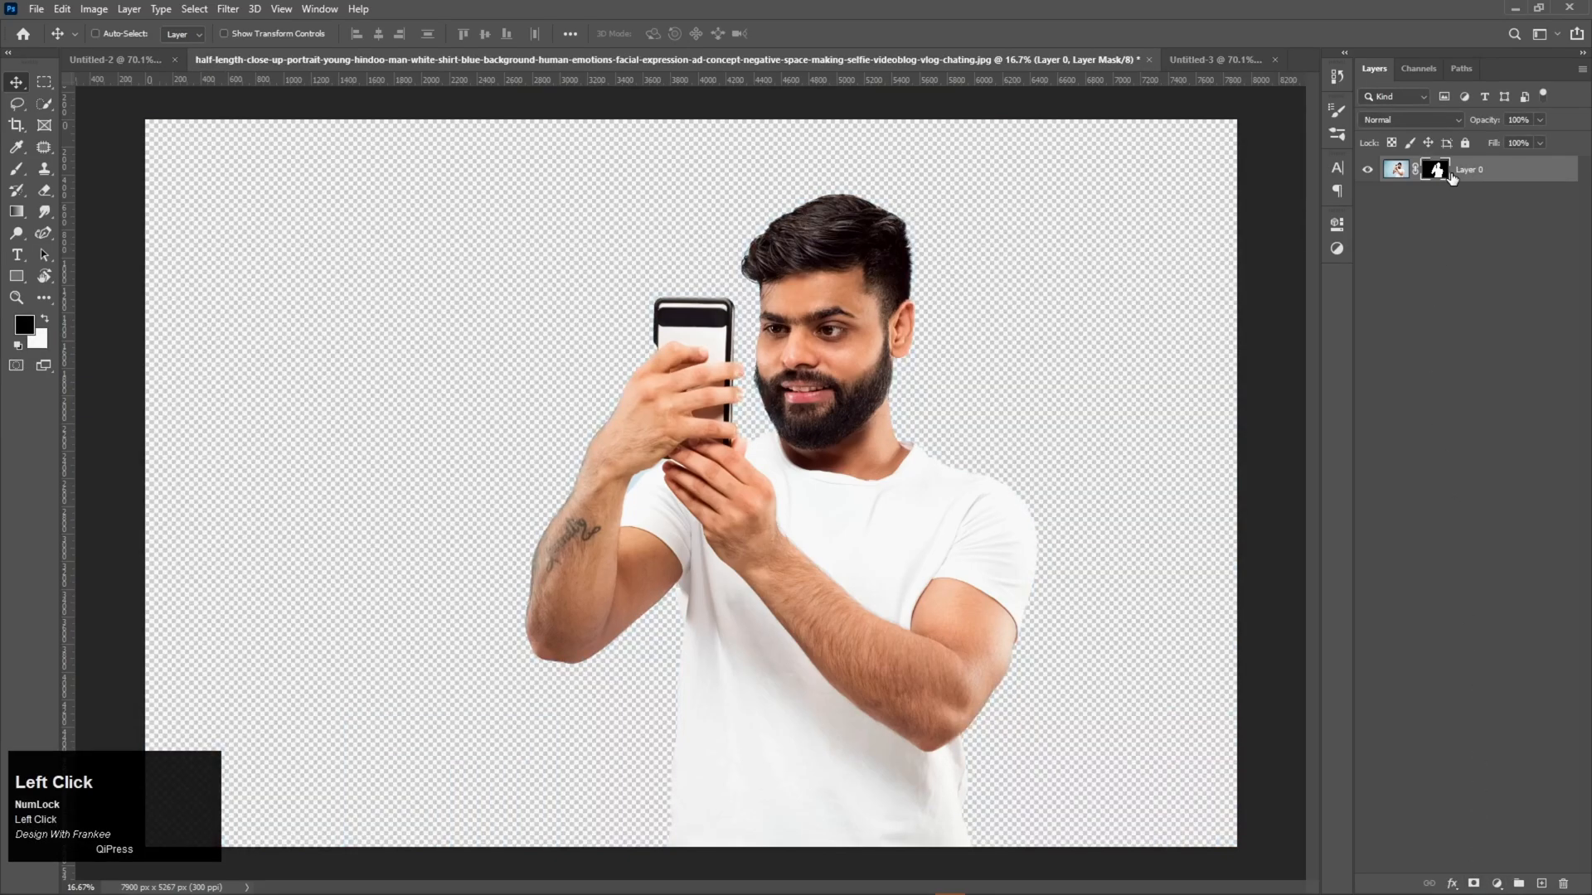
# Copy the masked man into the Untitled-3 document, scale him down to fit the canvas, and place him slightly above the centre.
pyautogui.moveTo(1443, 172); pyautogui.dragTo(767, 480)
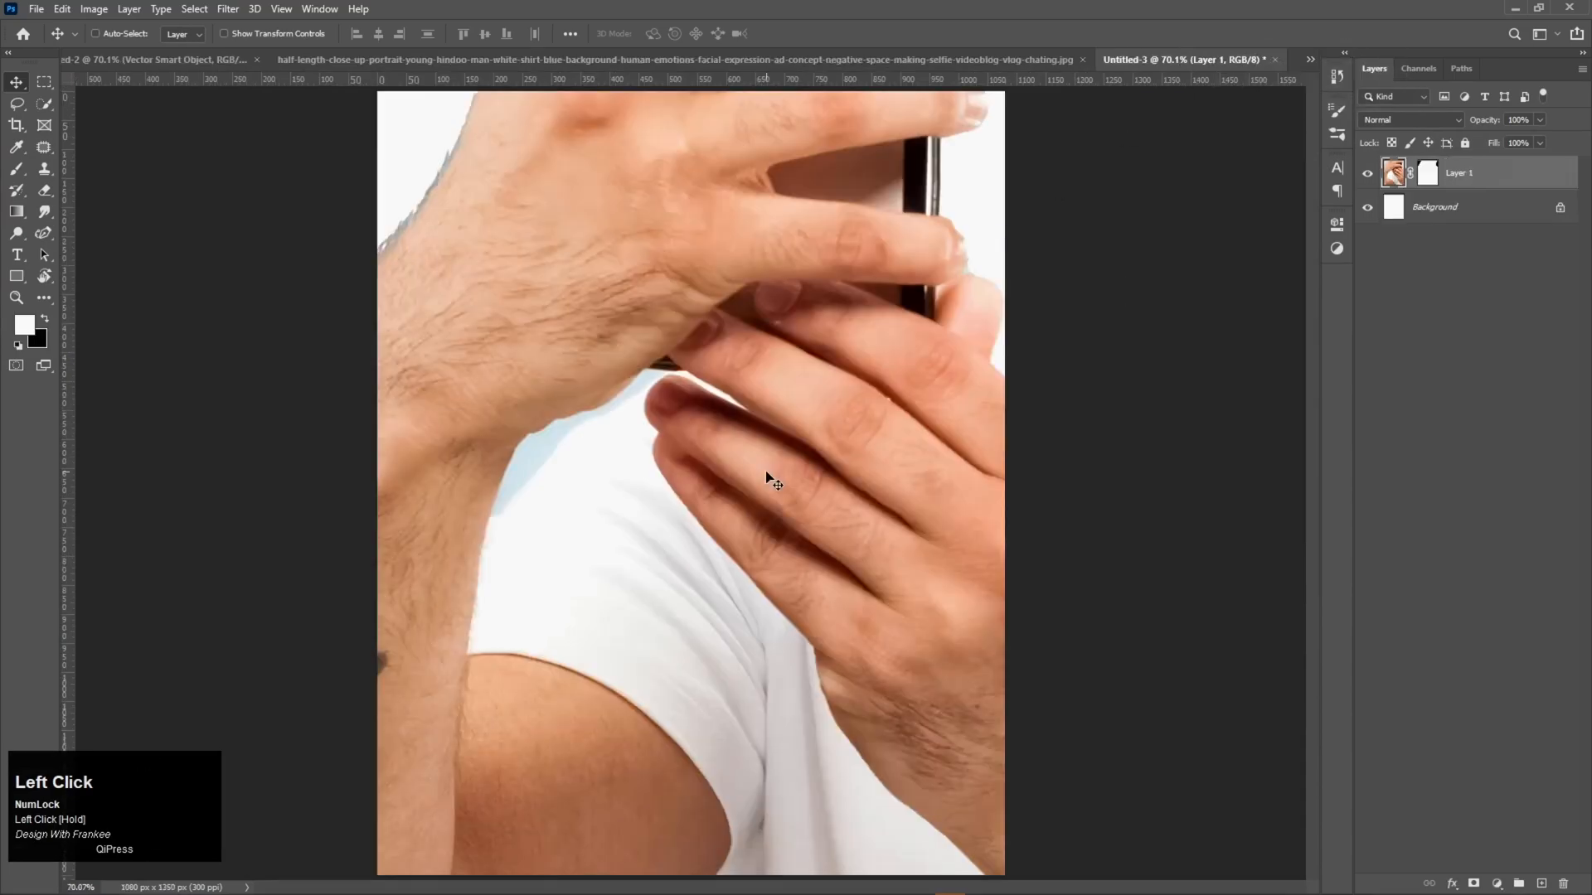
pyautogui.hotkey('ctrl', 't')
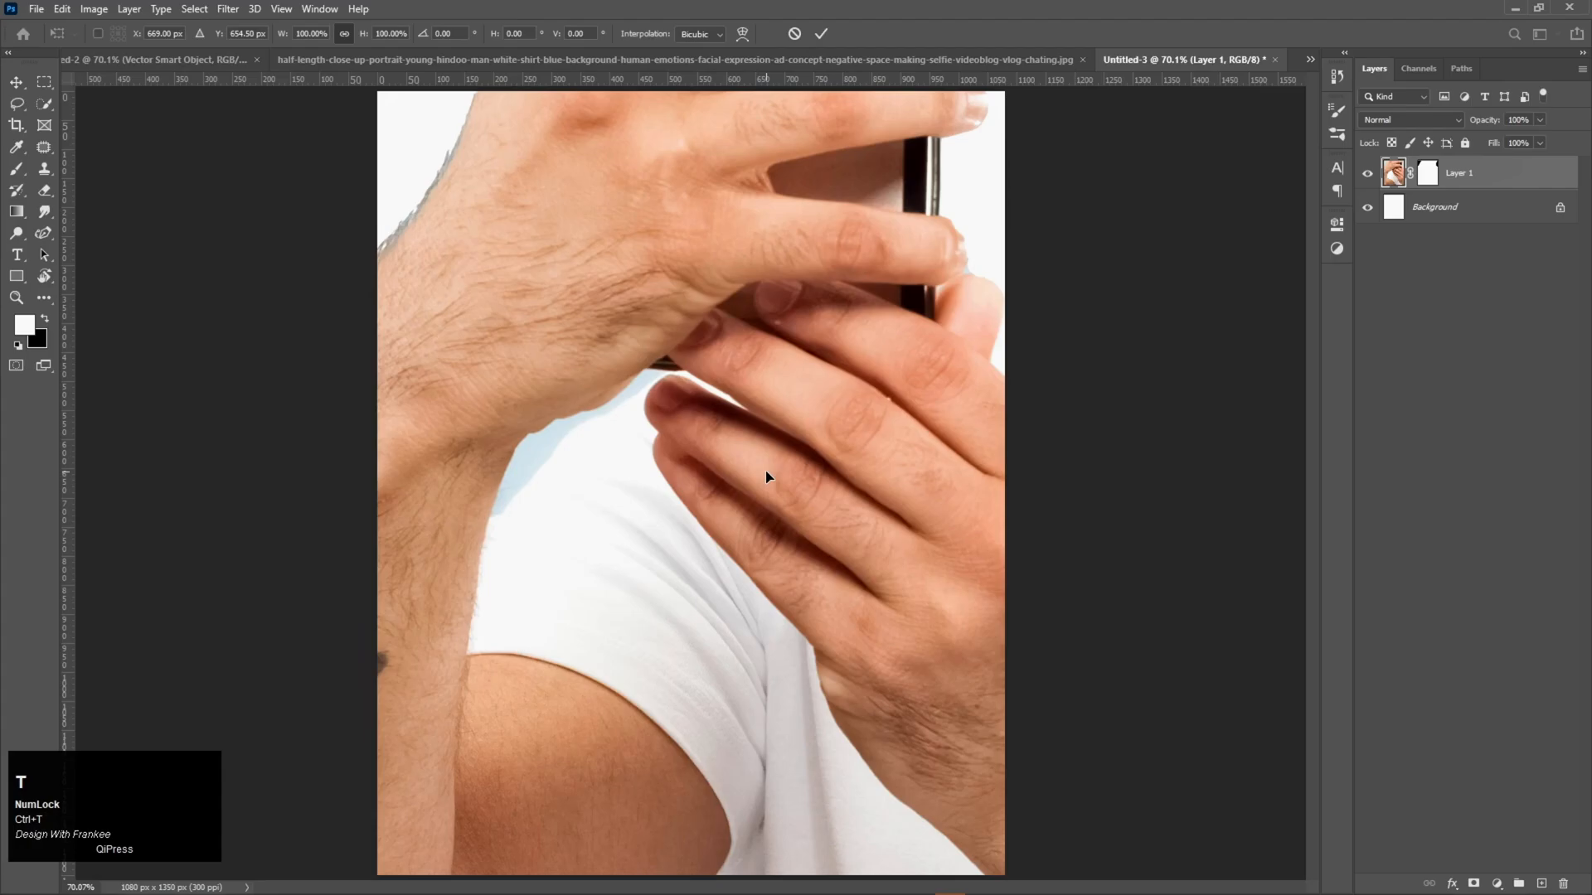
pyautogui.scroll(-5, 766, 477)
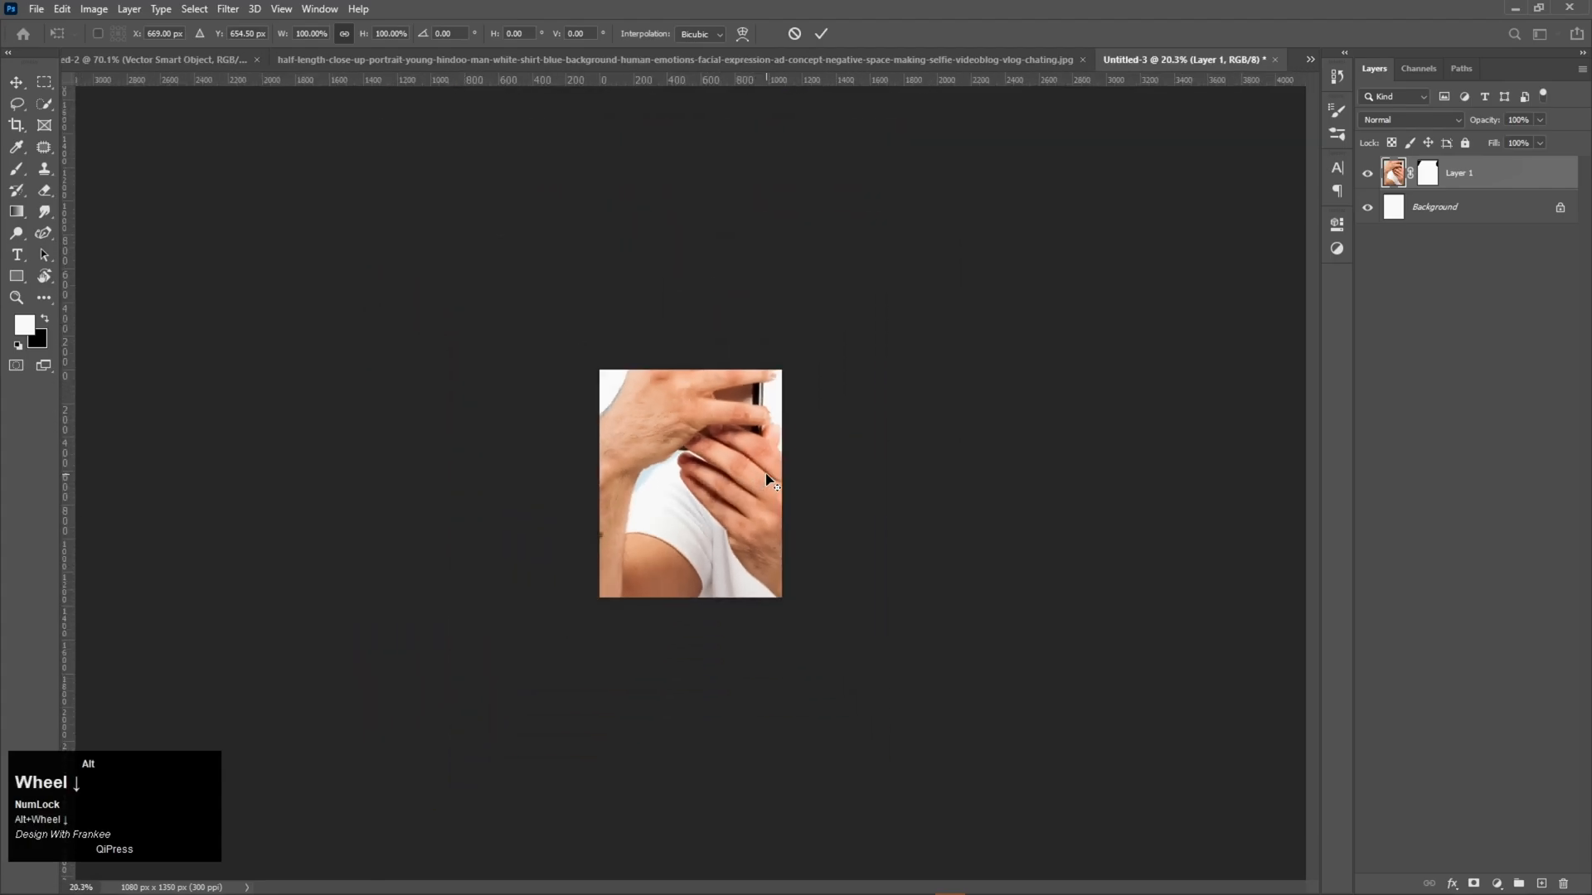
pyautogui.scroll(-2, 766, 479)
pyautogui.moveTo(1163, 489); pyautogui.dragTo(710, 489)
pyautogui.doubleClick(709, 484)
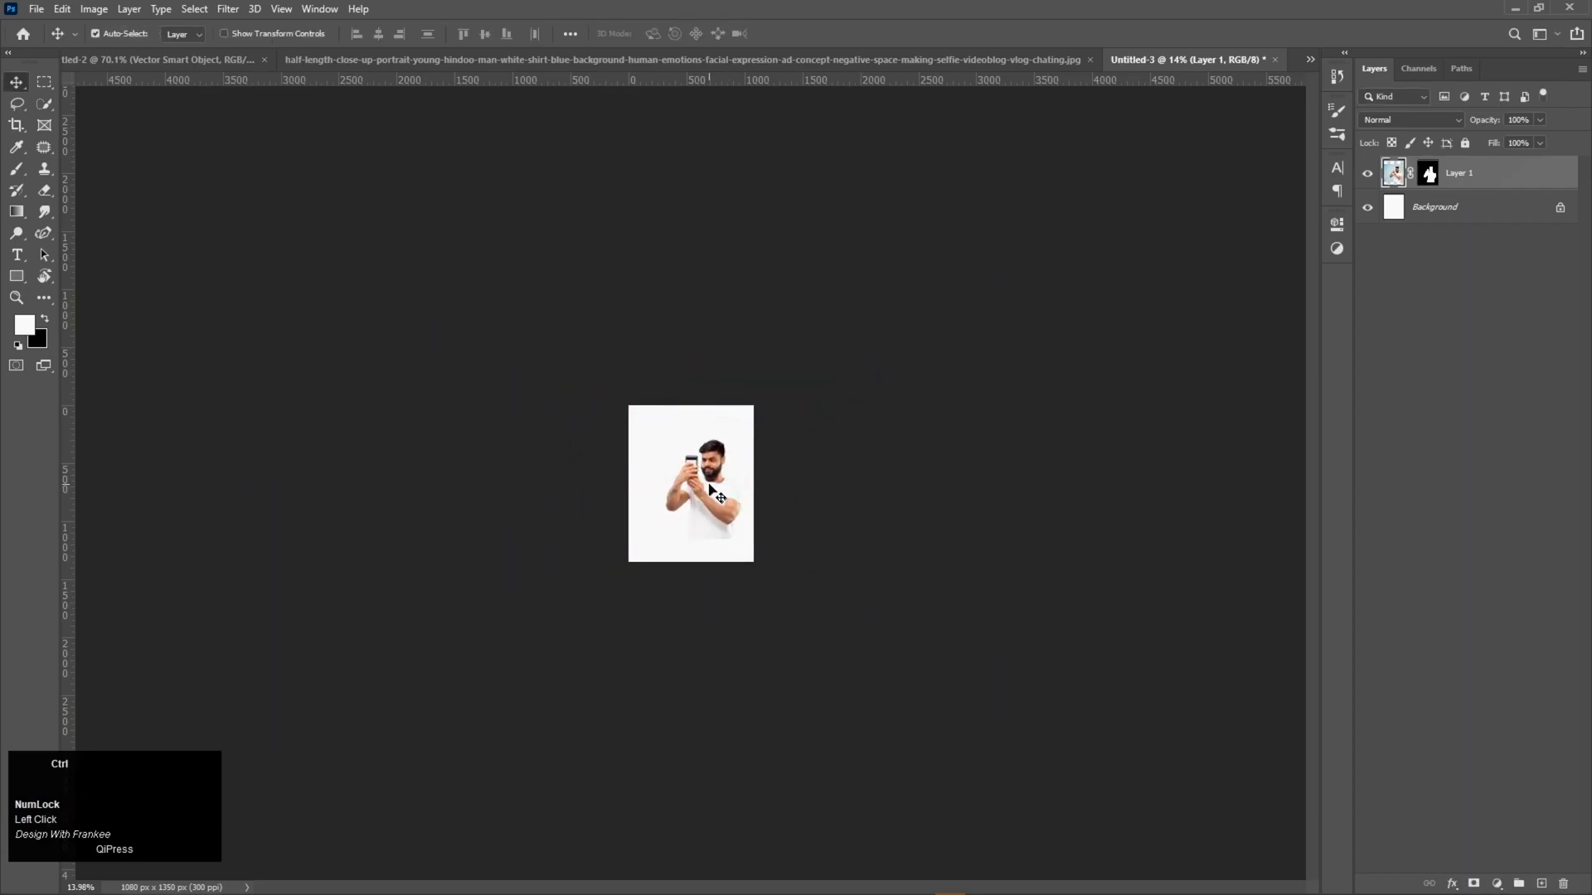
pyautogui.hotkey('ctrl', '0')
pyautogui.moveTo(792, 544); pyautogui.dragTo(721, 485)
# Rasterize the Instagram post's Vector Smart Object layer in the Untitled-2 document.
pyautogui.click(201, 58)
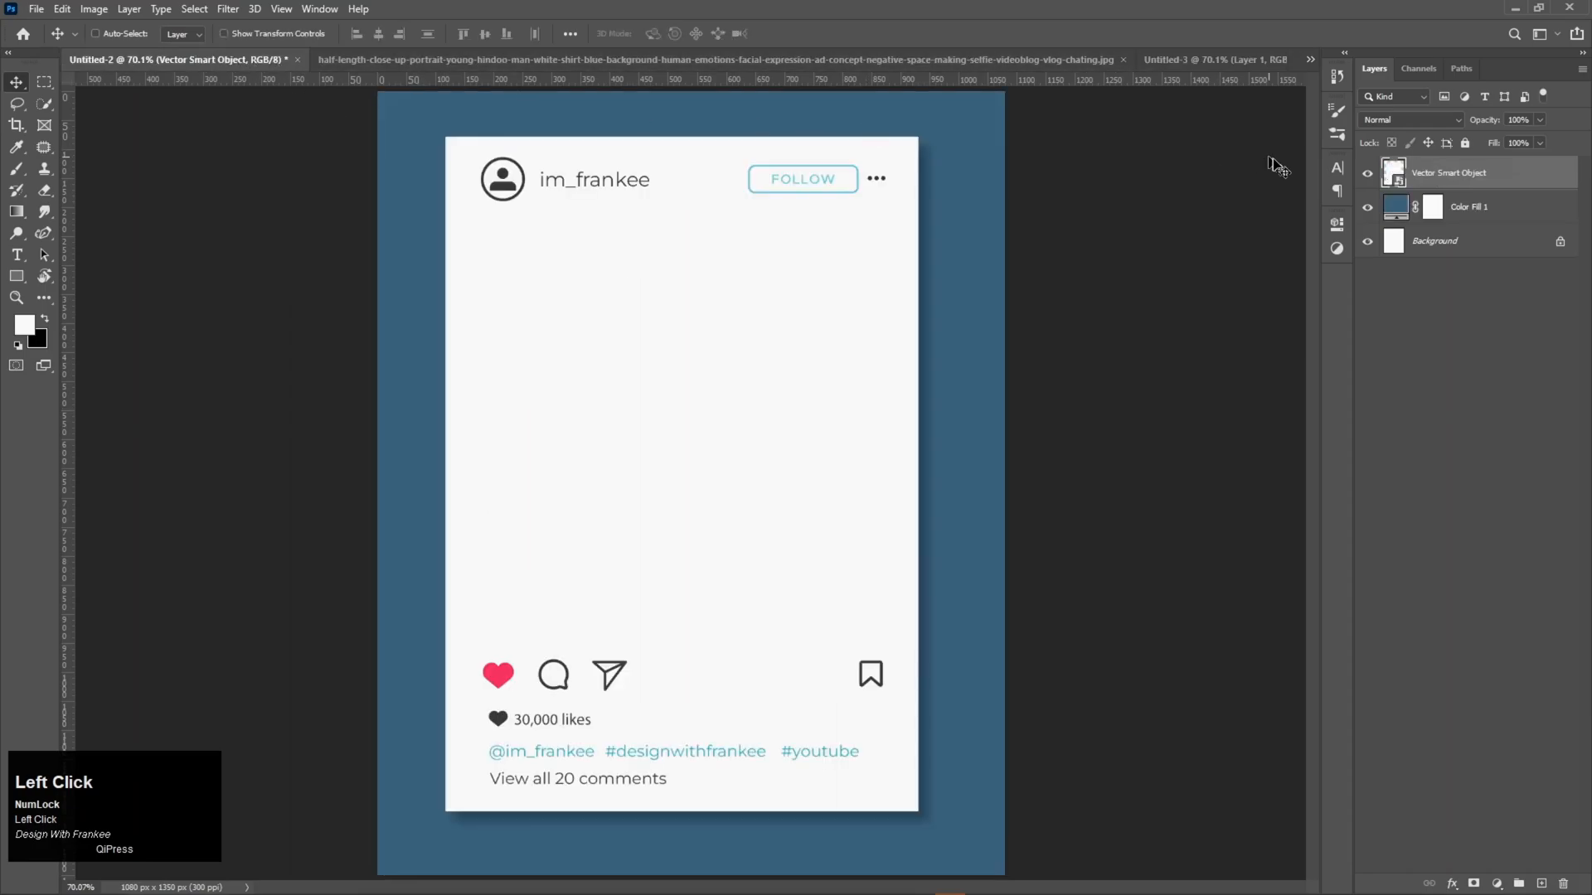
pyautogui.rightClick(1461, 177)
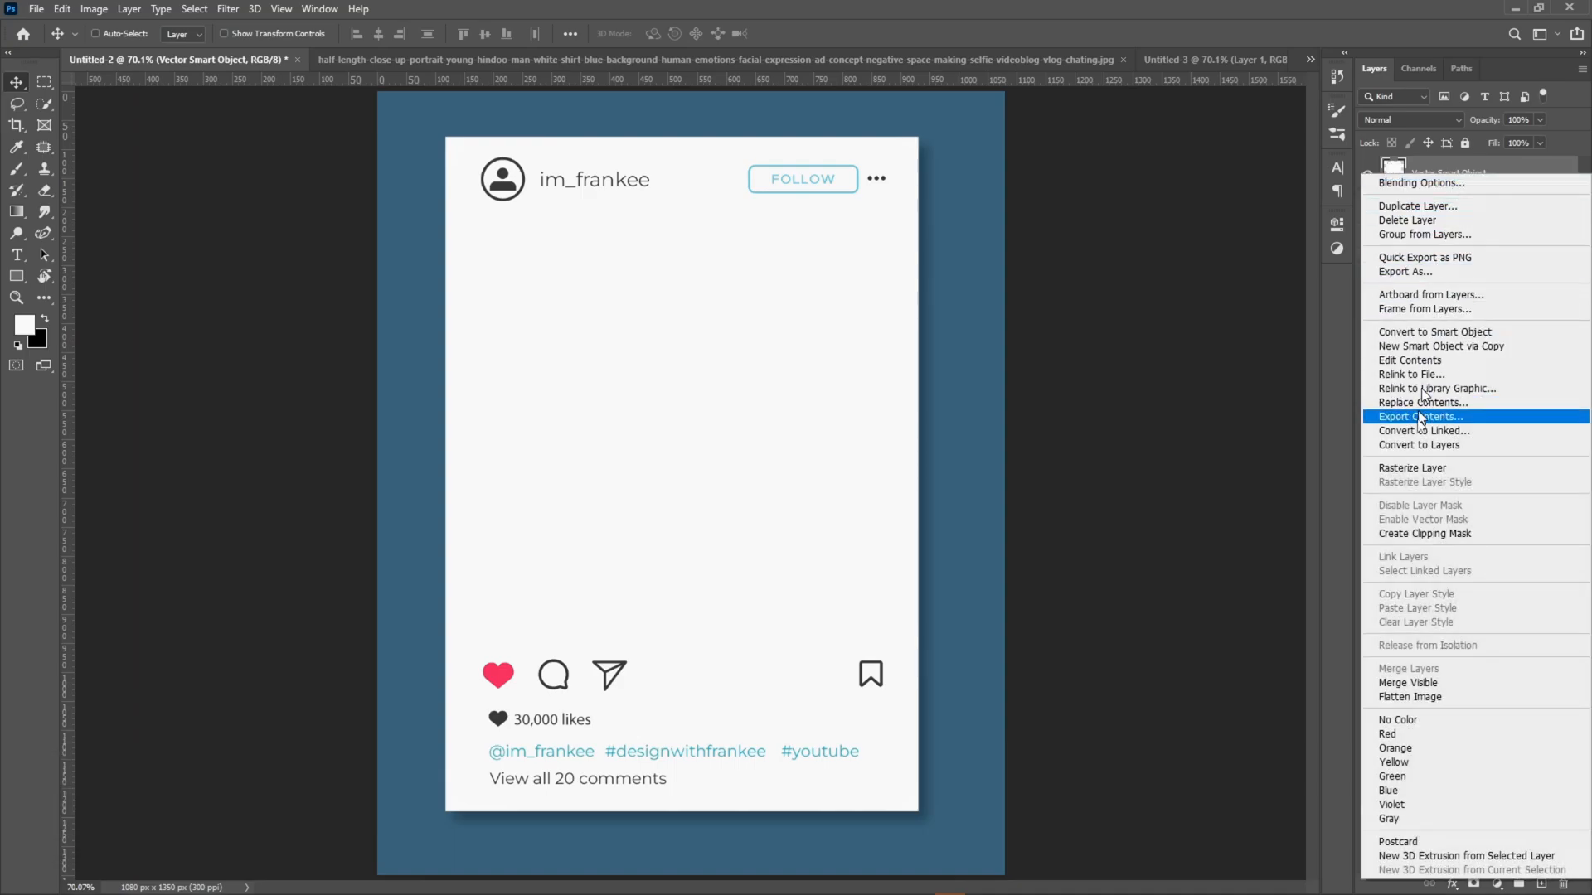
pyautogui.click(1416, 466)
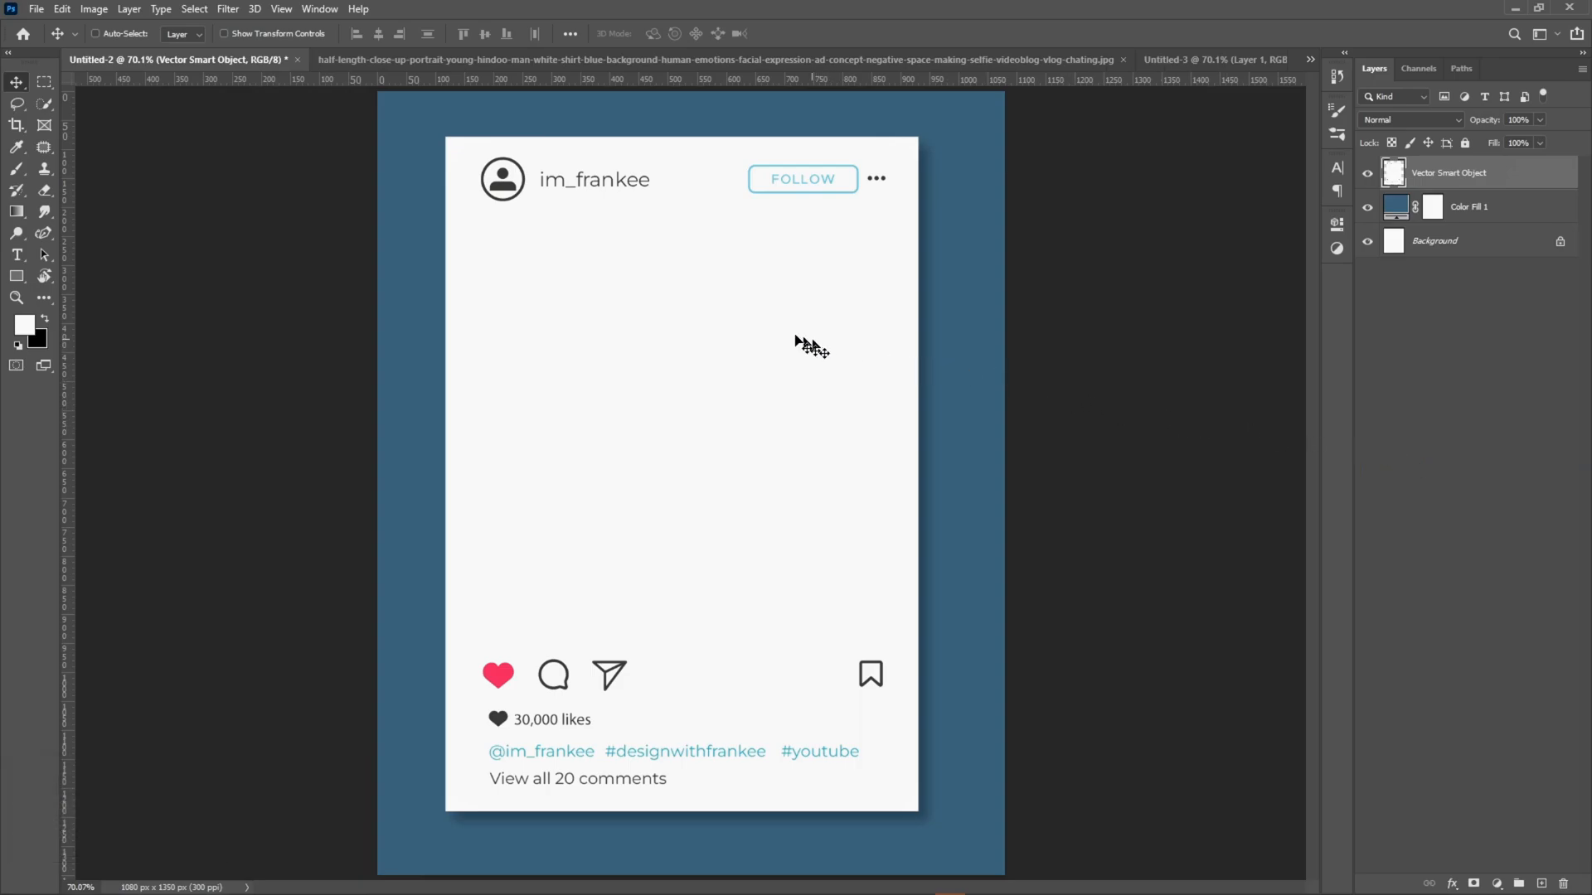
# Centre the Instagram post layer horizontally and vertically on the canvas.
pyautogui.hotkey('ctrl', 'a')
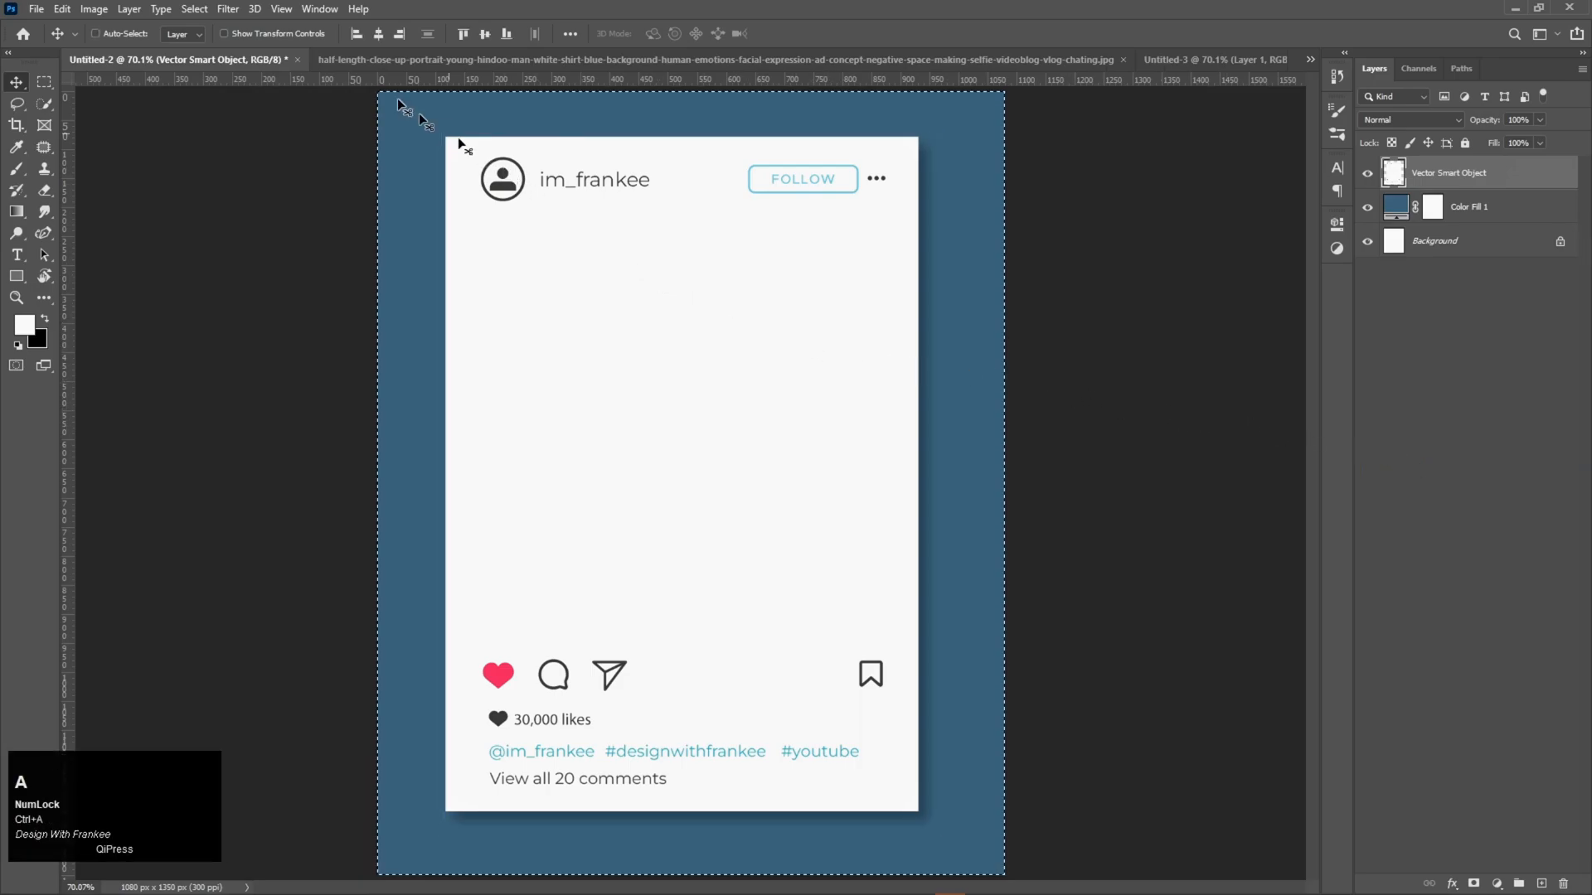
pyautogui.click(379, 34)
pyautogui.click(485, 34)
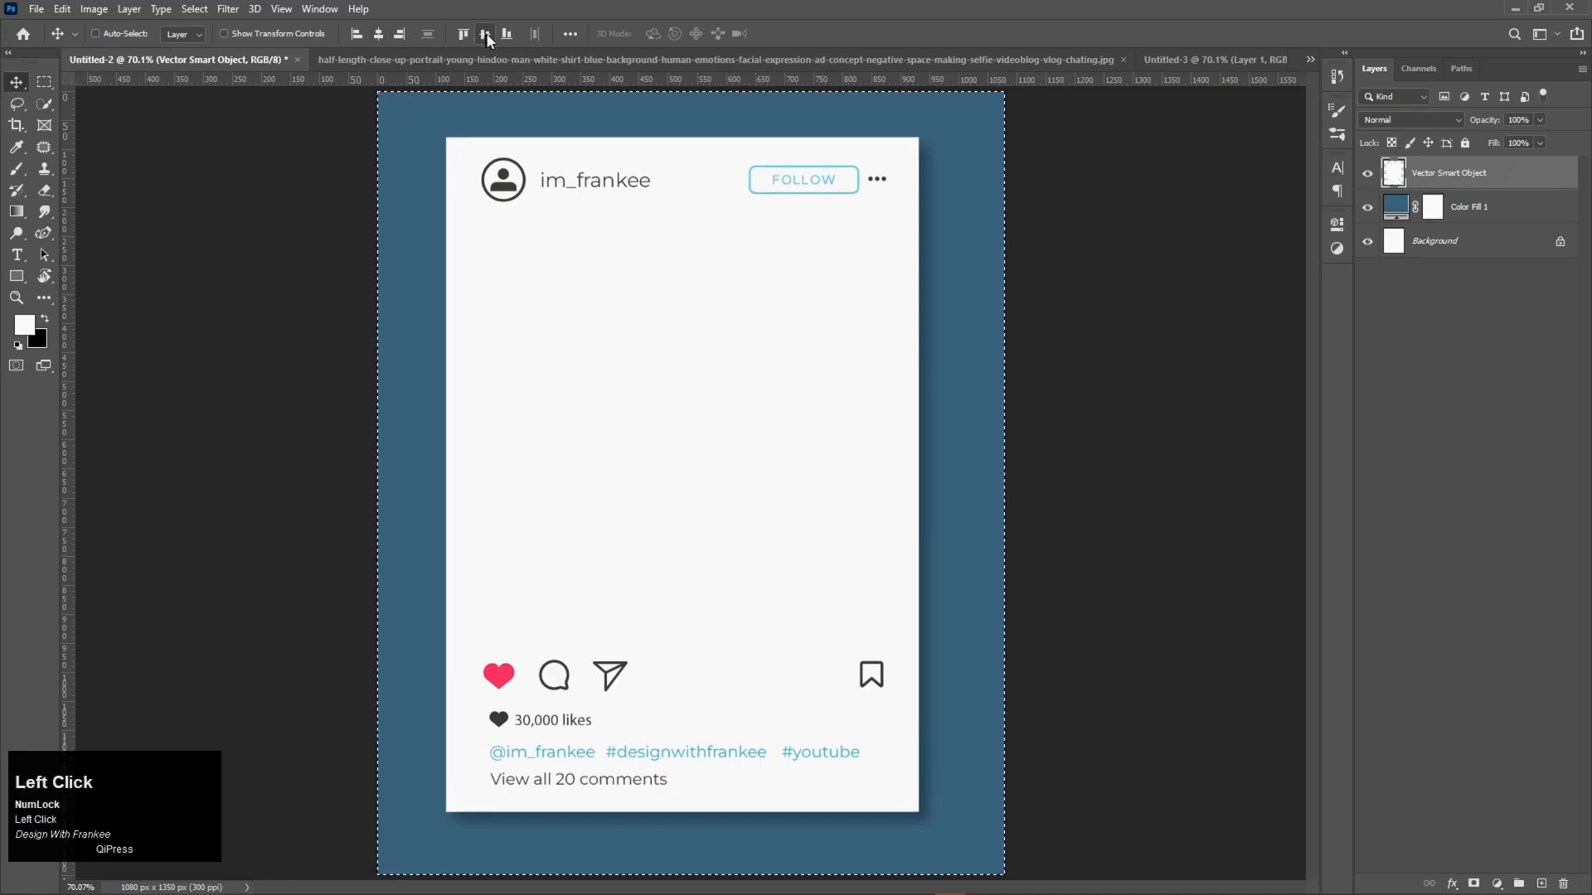
pyautogui.hotkey('ctrl', 'd')
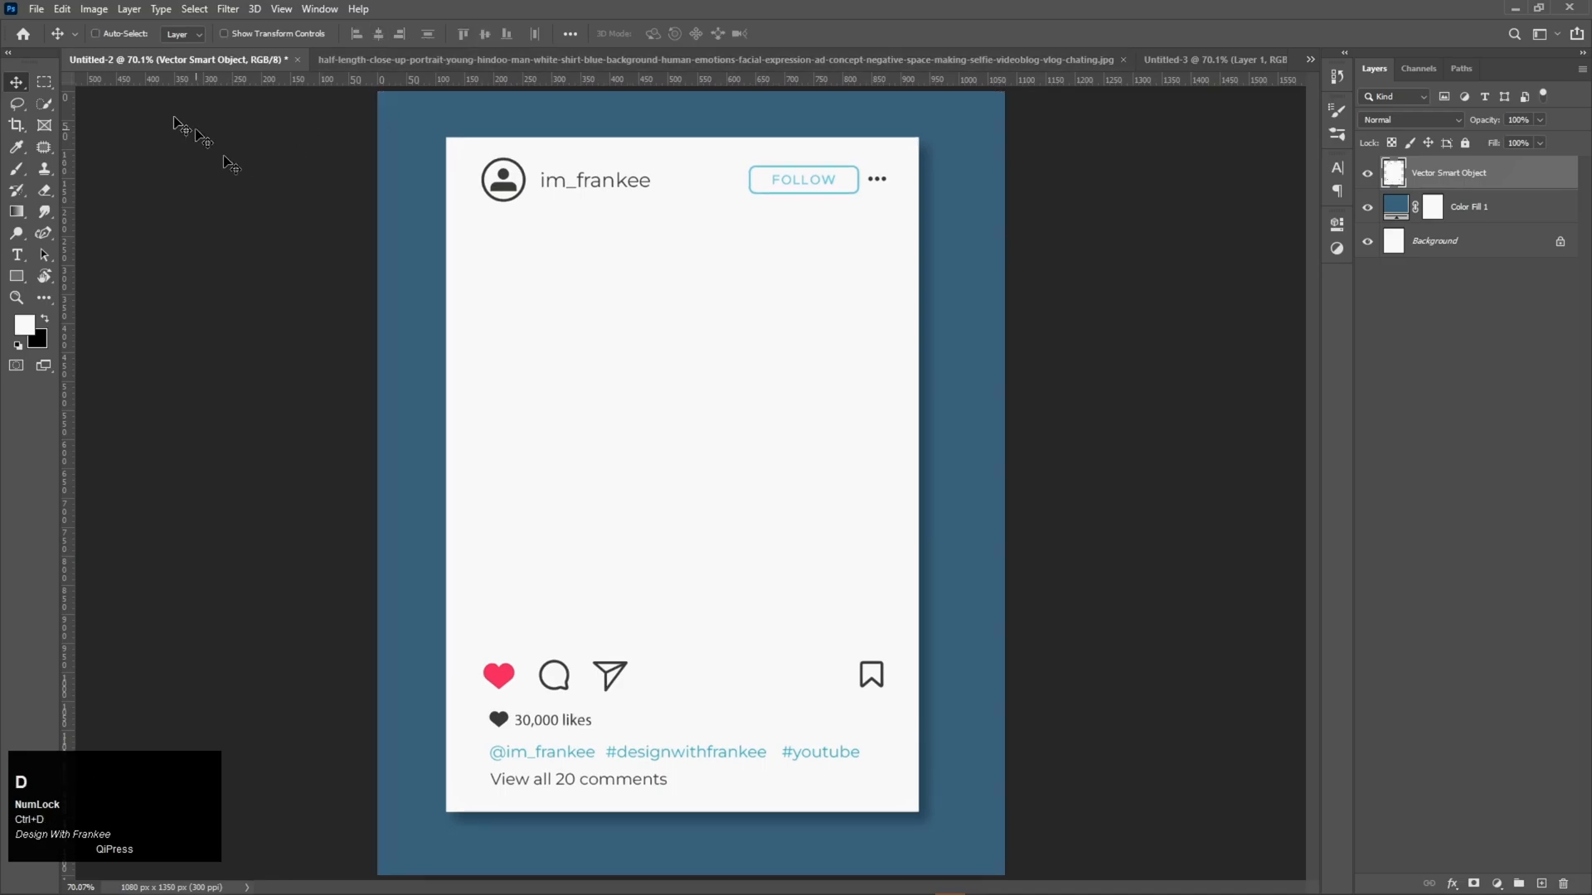
# Cut a rectangular photo window out of the Instagram post between the profile header and the heart icon row, leaving even side borders.
pyautogui.click(41, 82)
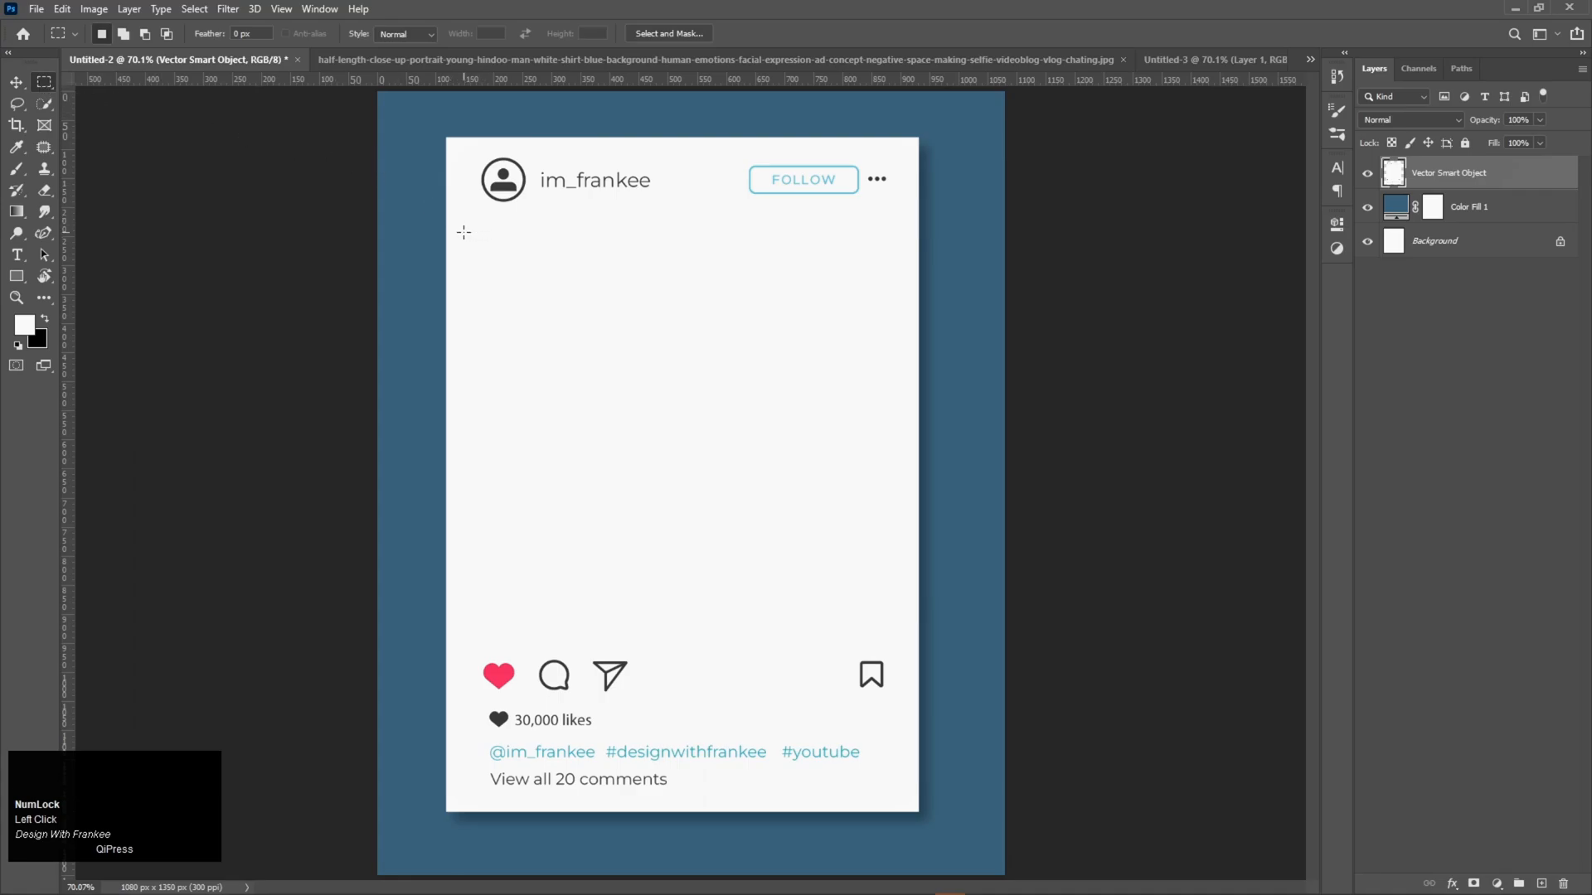
pyautogui.moveTo(463, 228); pyautogui.dragTo(898, 633)
pyautogui.moveTo(719, 498)
pyautogui.mouseDown()
pyautogui.moveTo(731, 510)
pyautogui.moveTo(724, 497)
pyautogui.mouseUp()
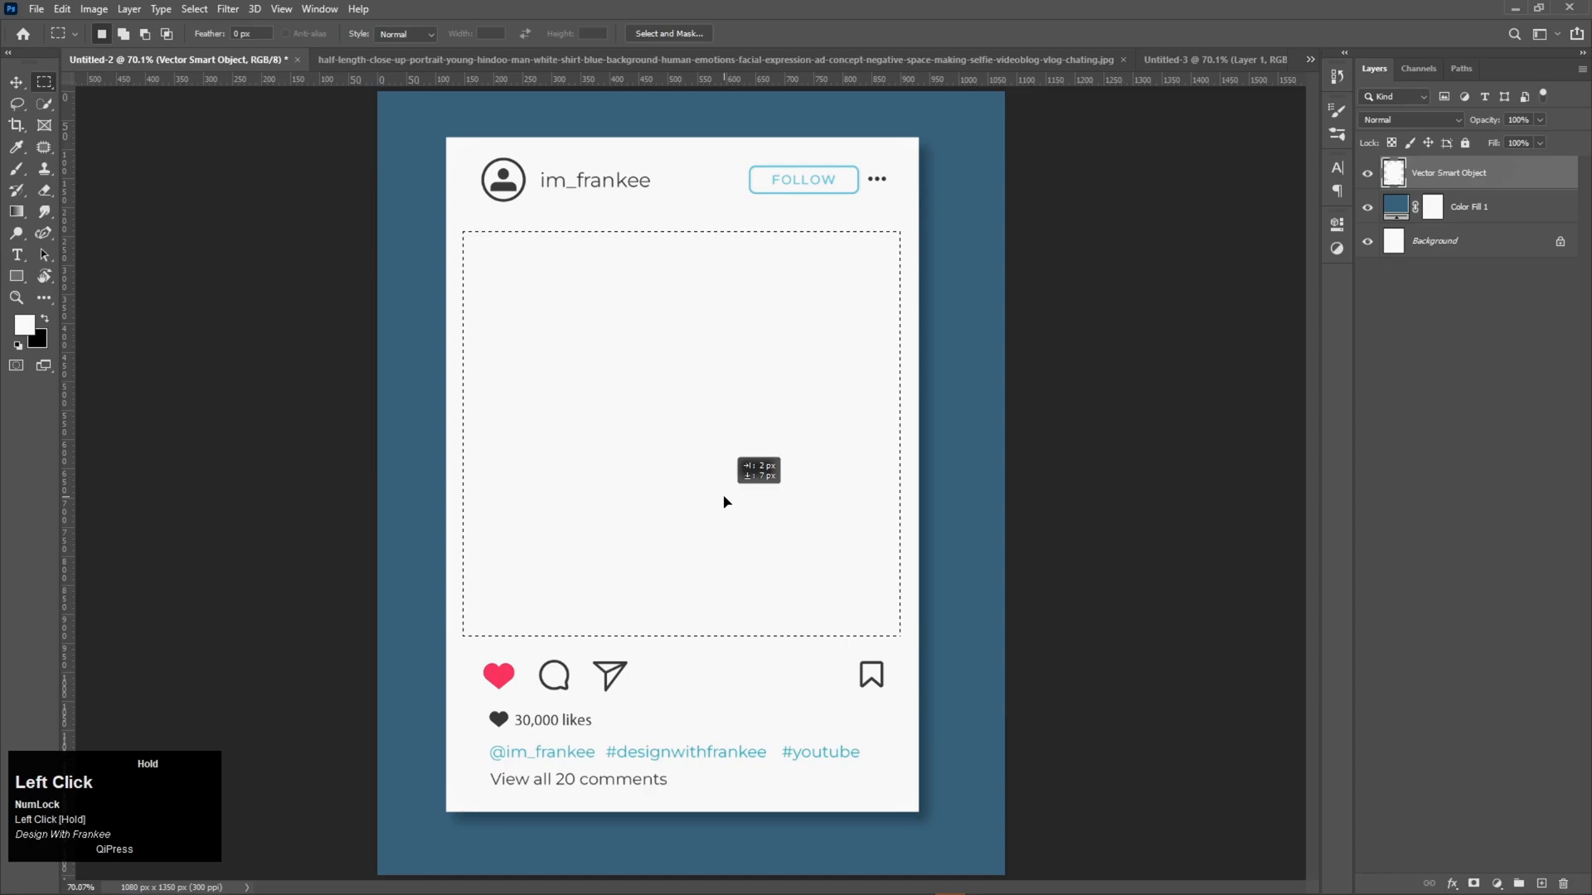
pyautogui.moveTo(723, 496); pyautogui.dragTo(724, 496)
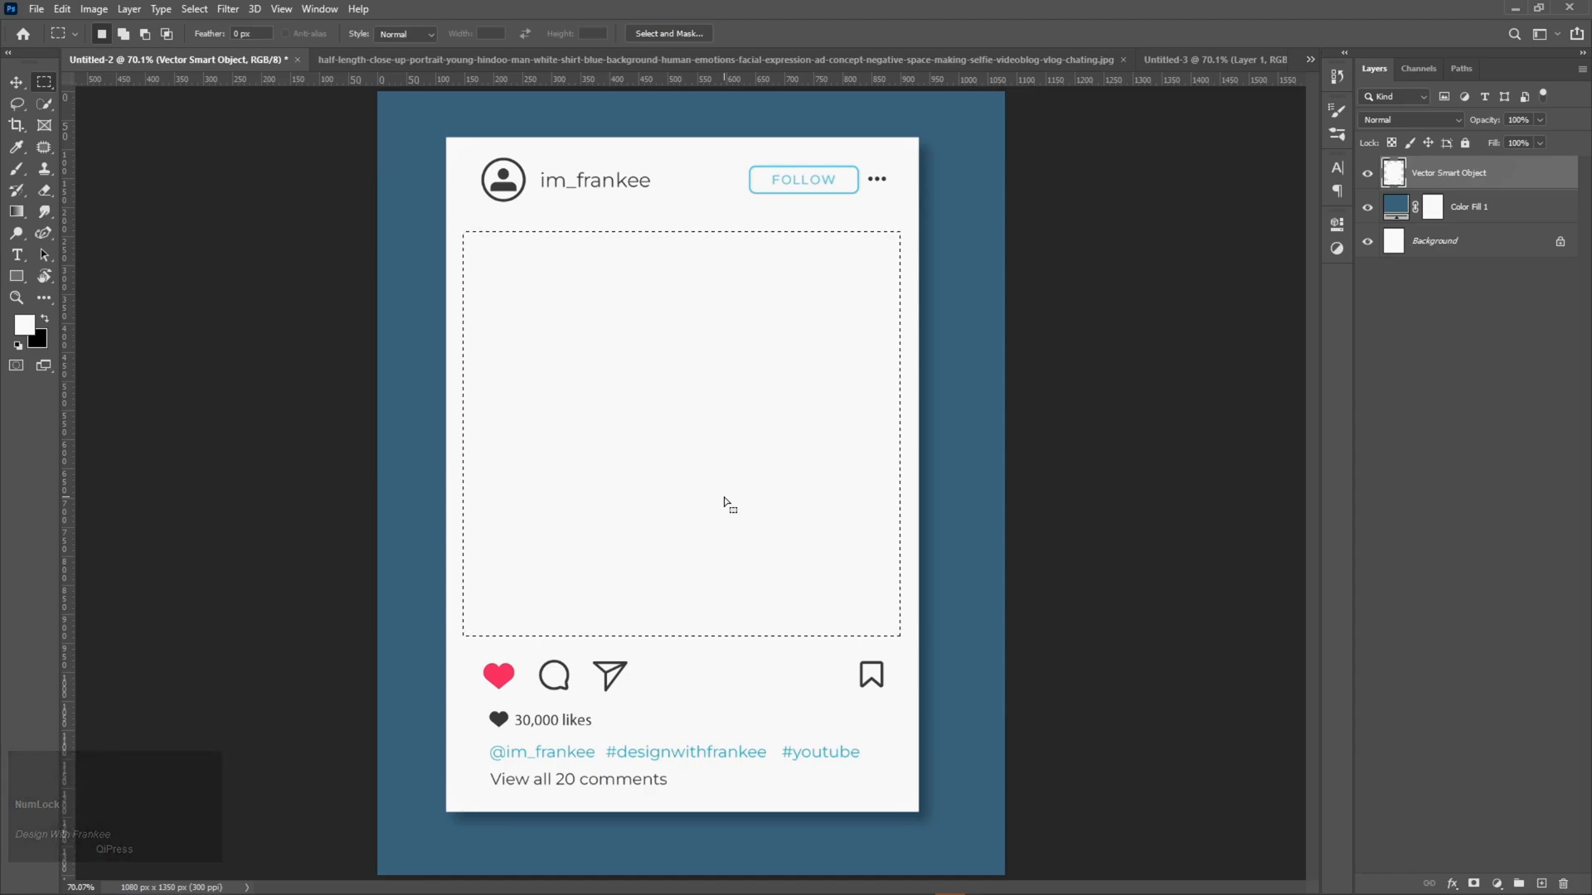
pyautogui.press('Delete')
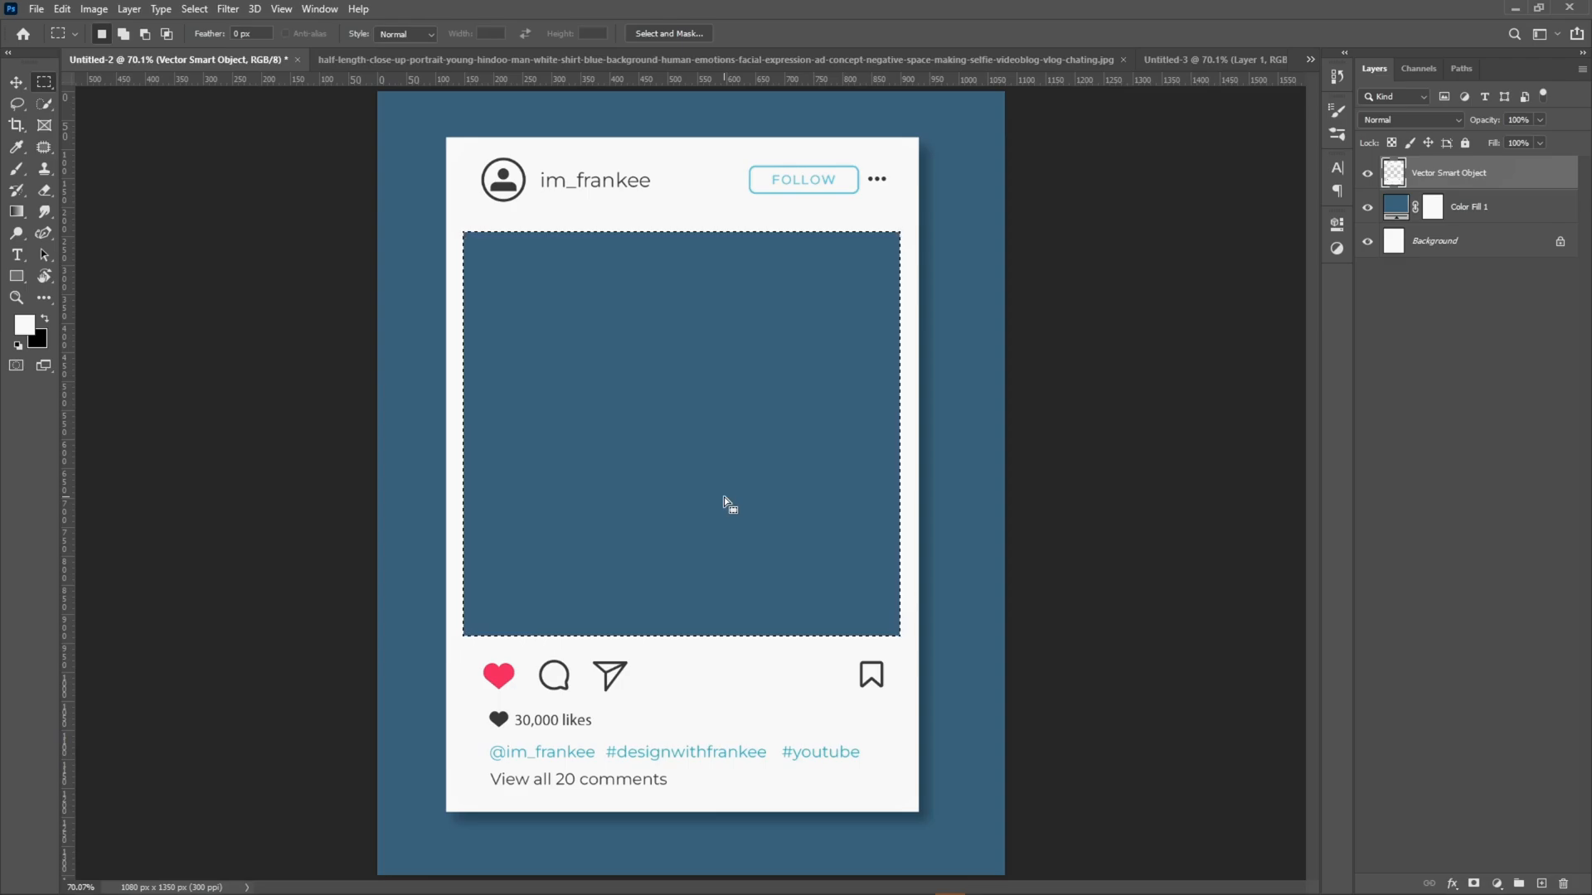
pyautogui.press('ctrl')
# Delete the profile header strip above the photo window and copy the resulting frame layer into the Untitled-3 document.
pyautogui.moveTo(411, 101); pyautogui.dragTo(617, 208)
pyautogui.moveTo(718, 212); pyautogui.dragTo(986, 213)
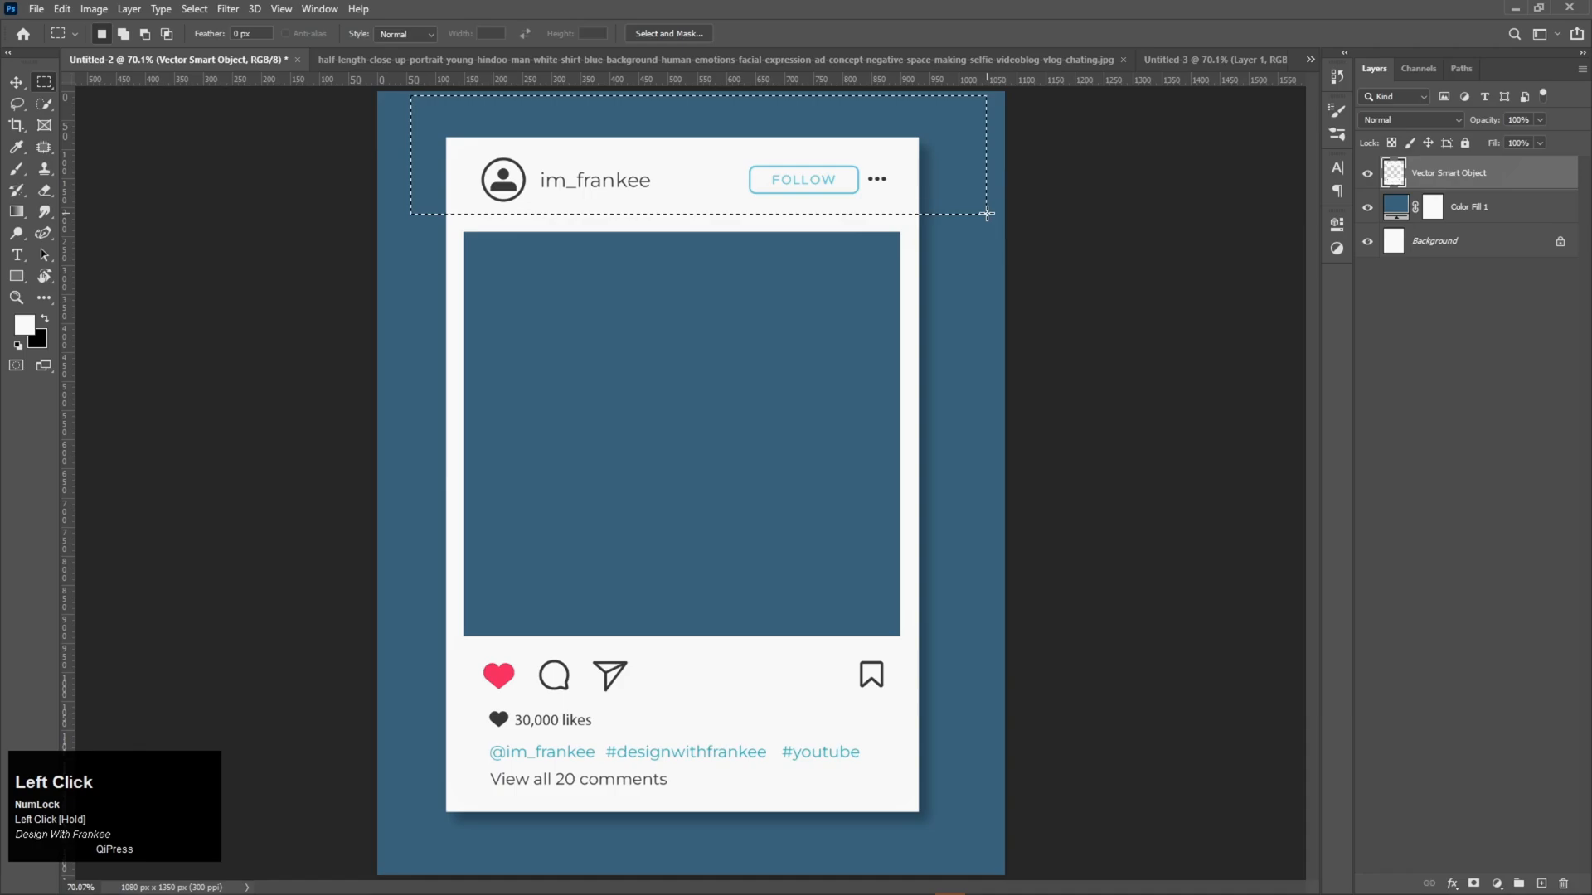
pyautogui.press('Delete')
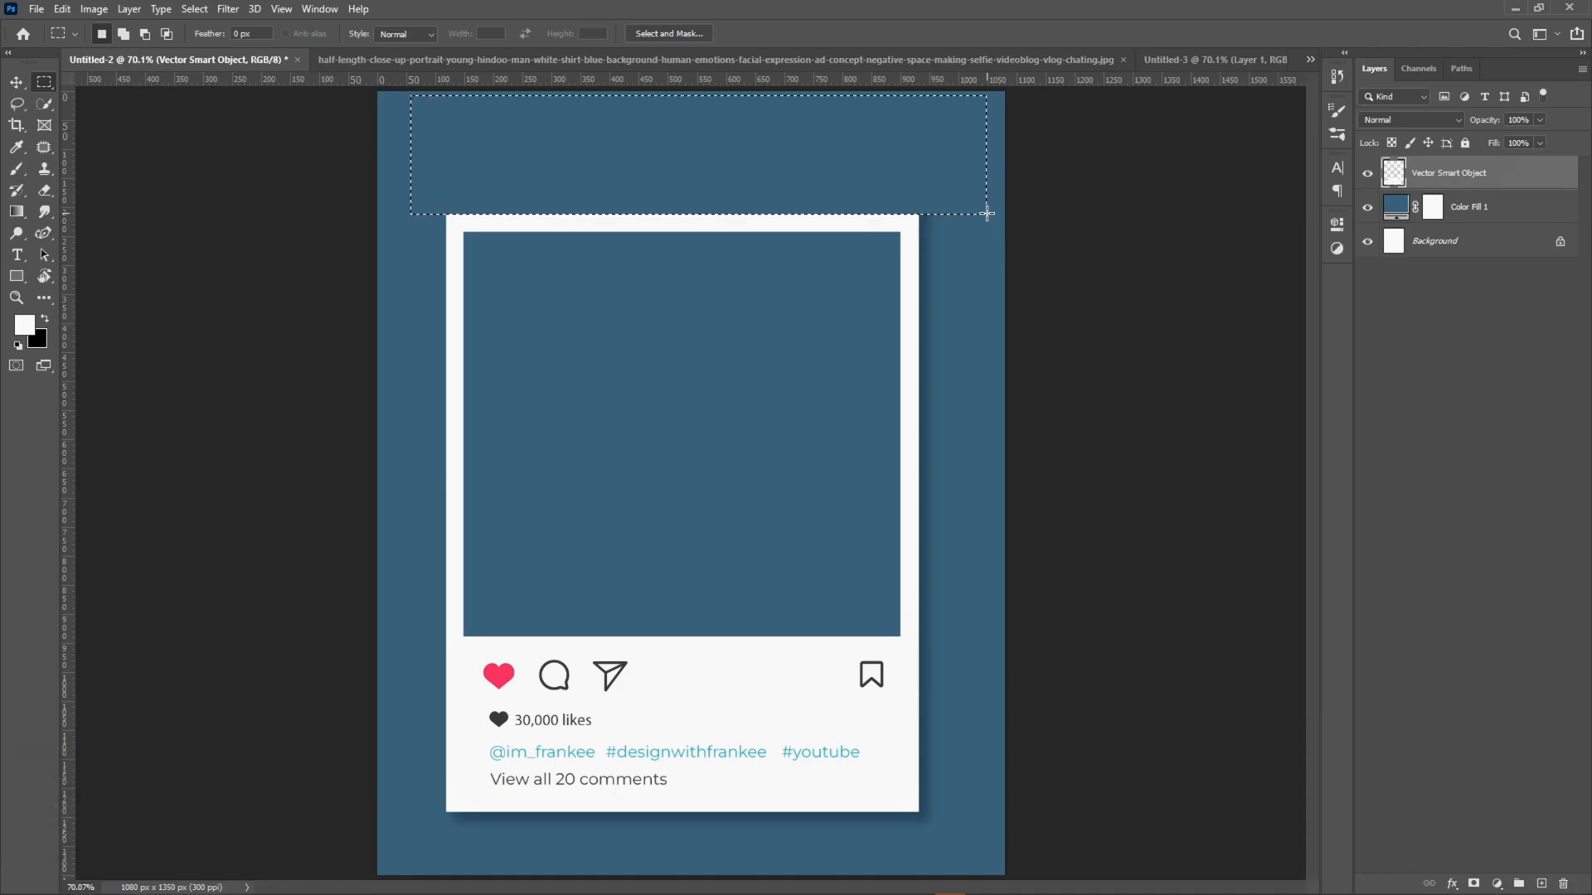
pyautogui.hotkey('ctrl', 'd')
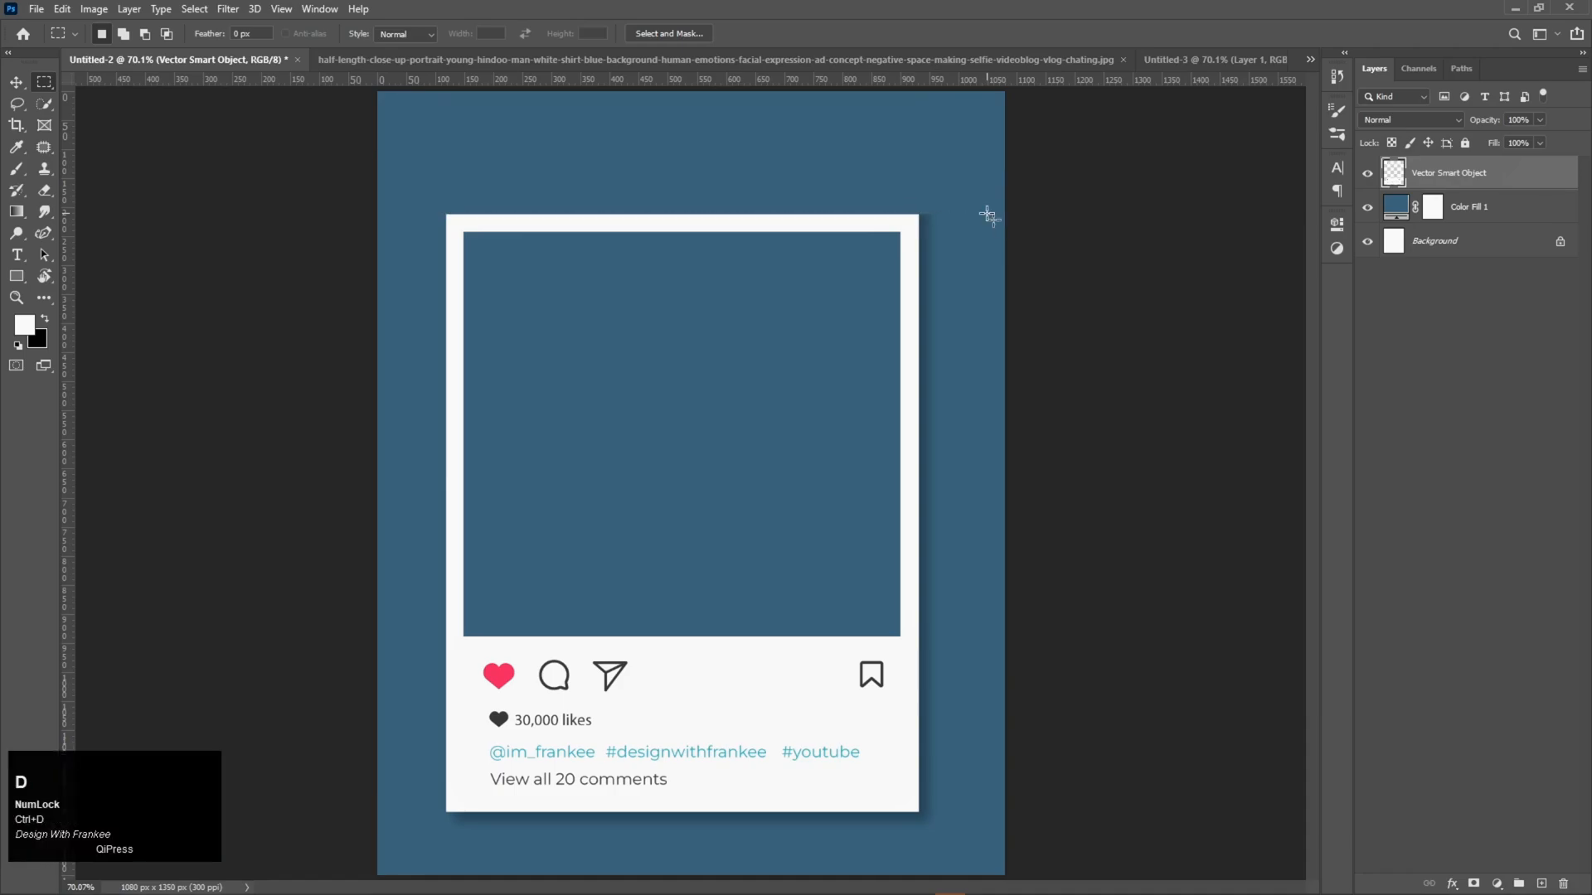
pyautogui.press('v')
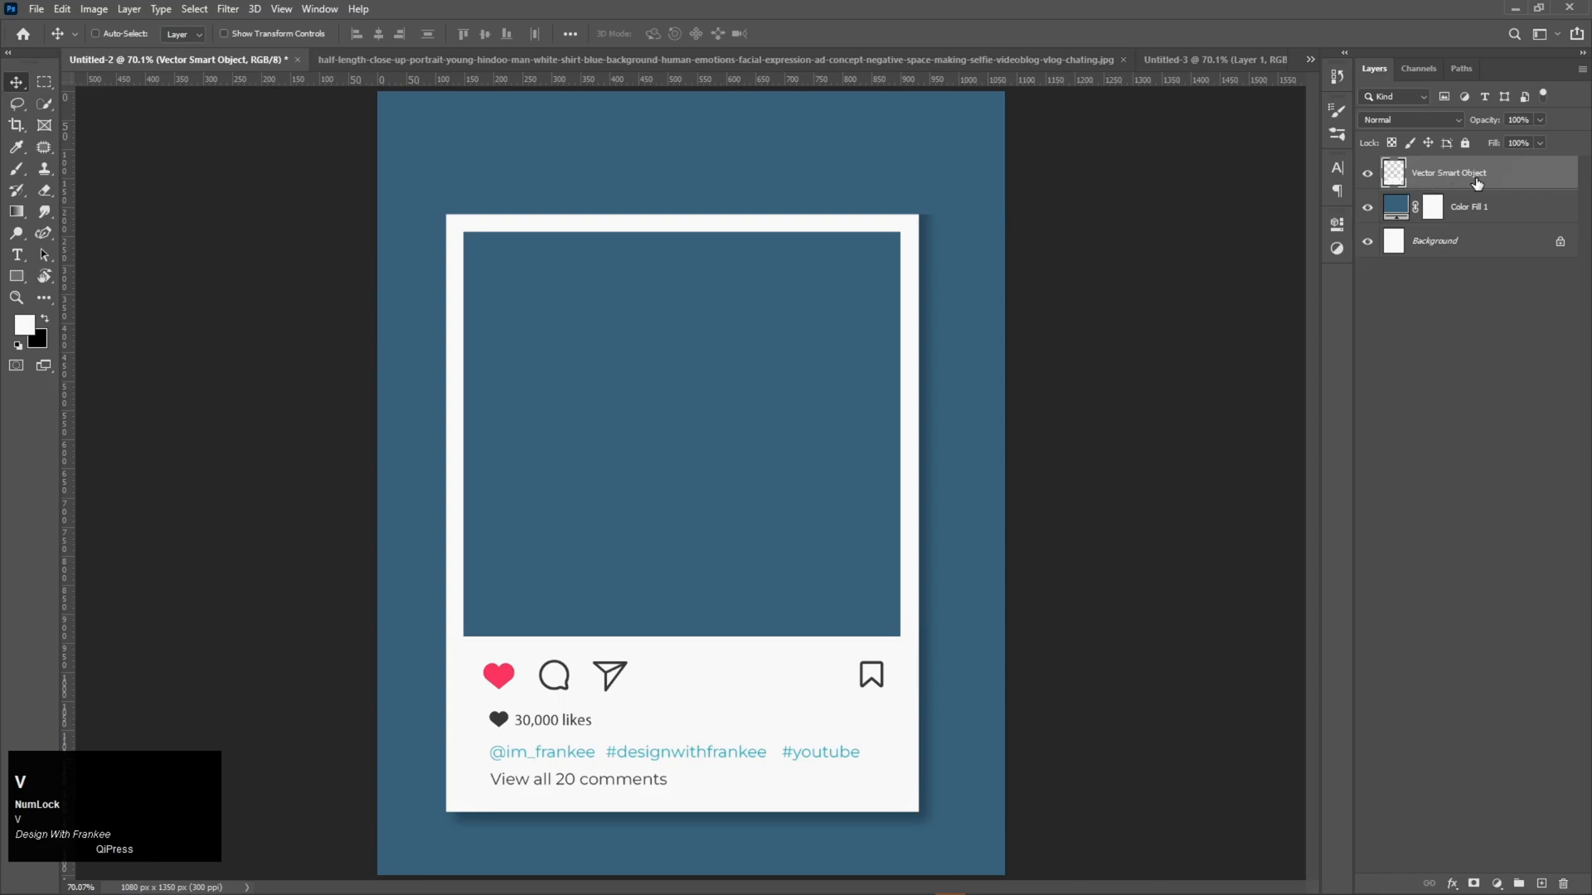
pyautogui.moveTo(1478, 183); pyautogui.dragTo(729, 454)
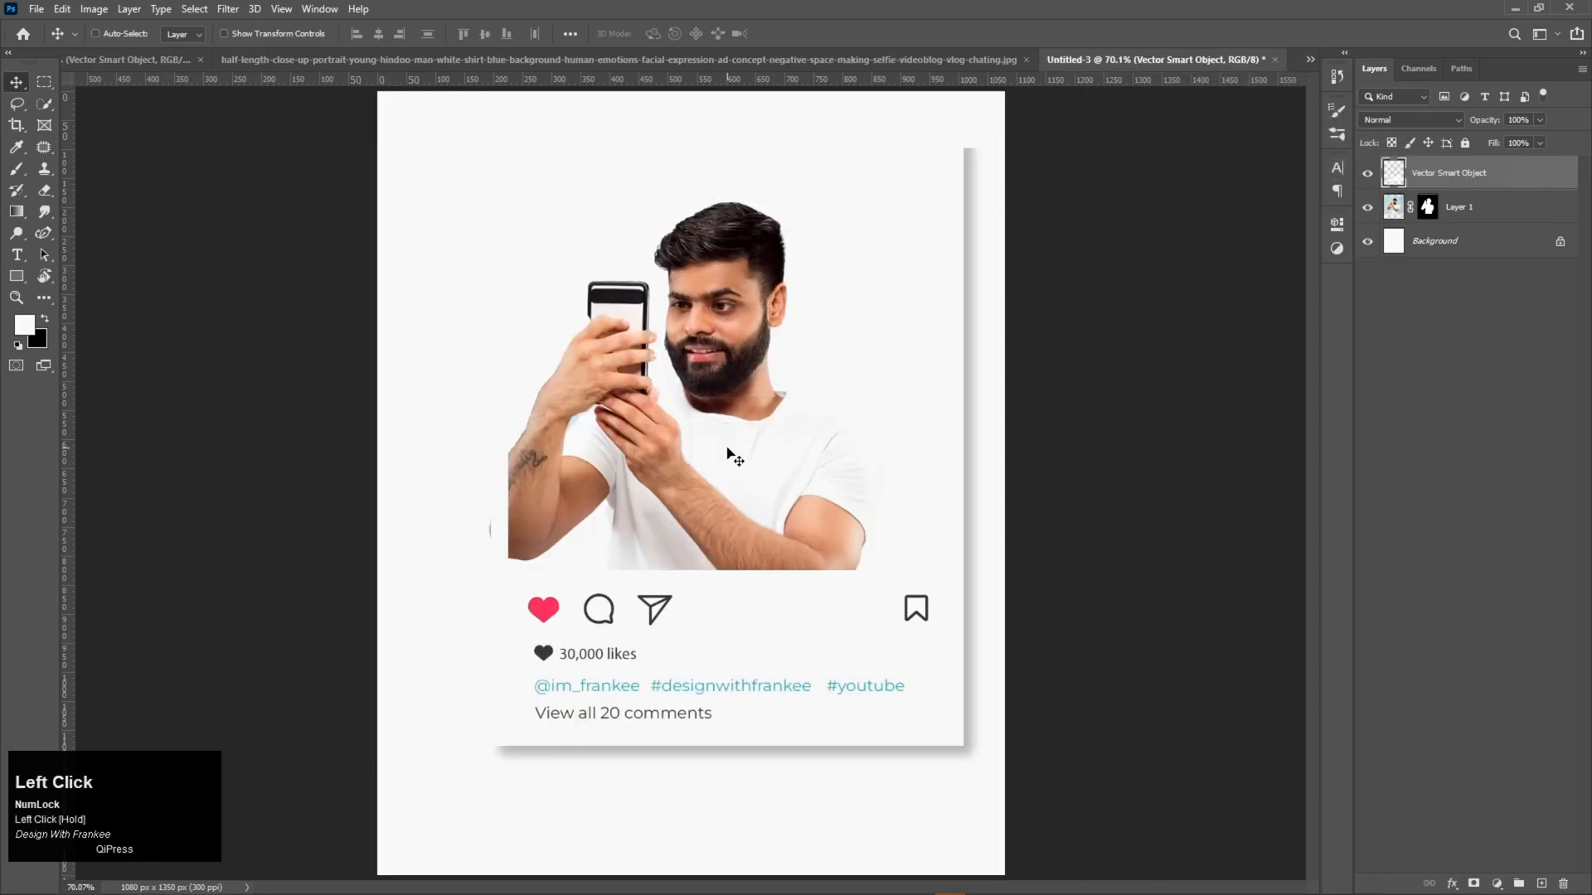
# Add a Solid Color fill layer with colour #8db8c8 directly above the Background layer.
pyautogui.click(1435, 241)
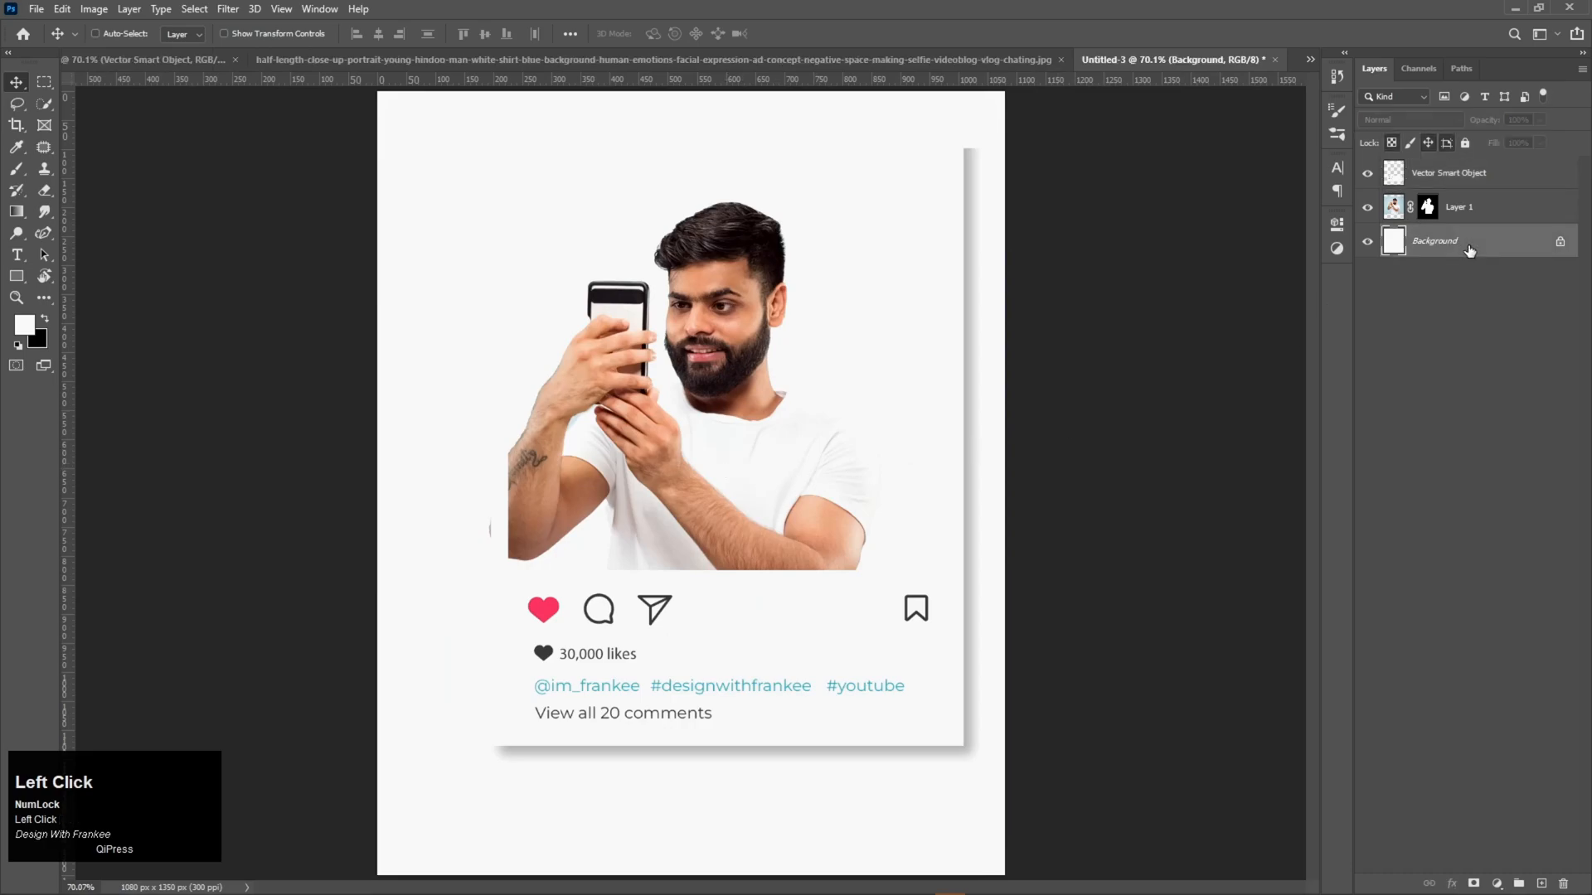
pyautogui.click(1497, 881)
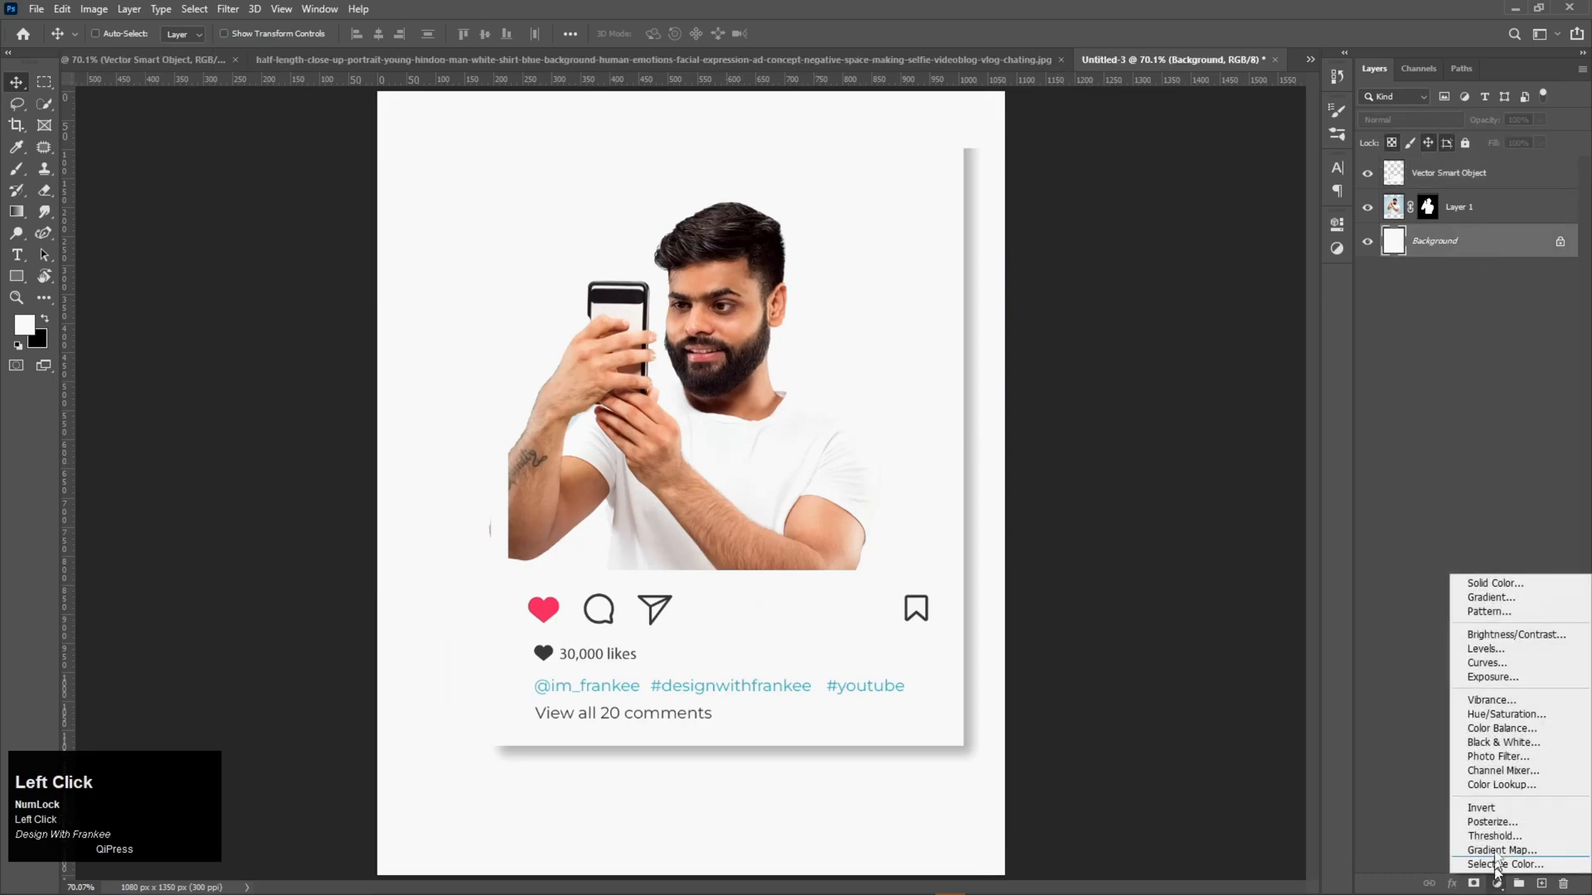
pyautogui.click(1489, 584)
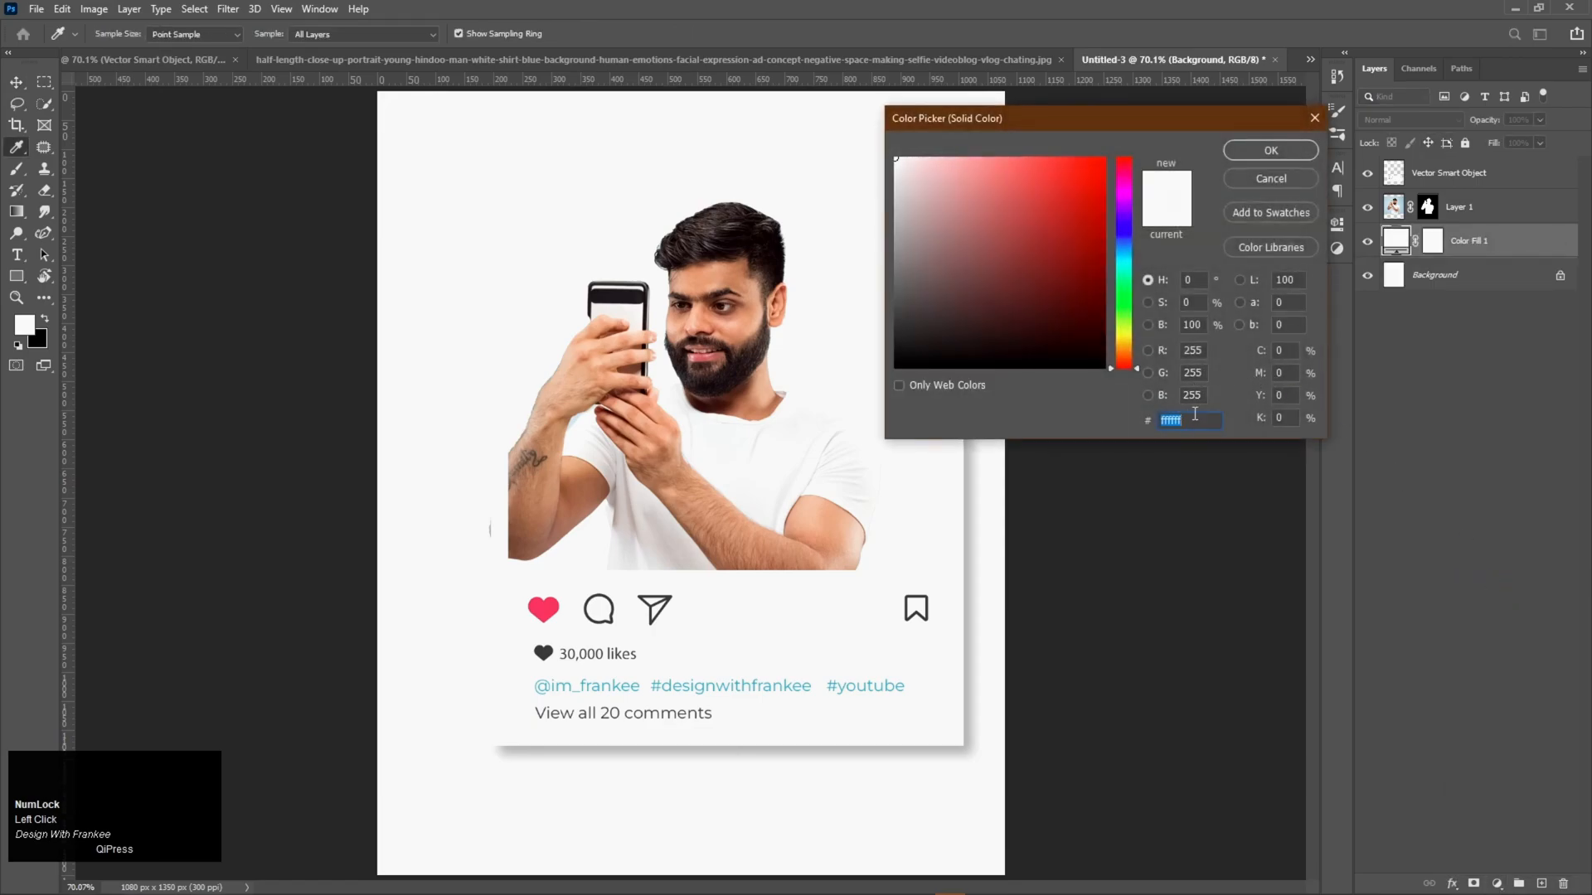
pyautogui.write('8')
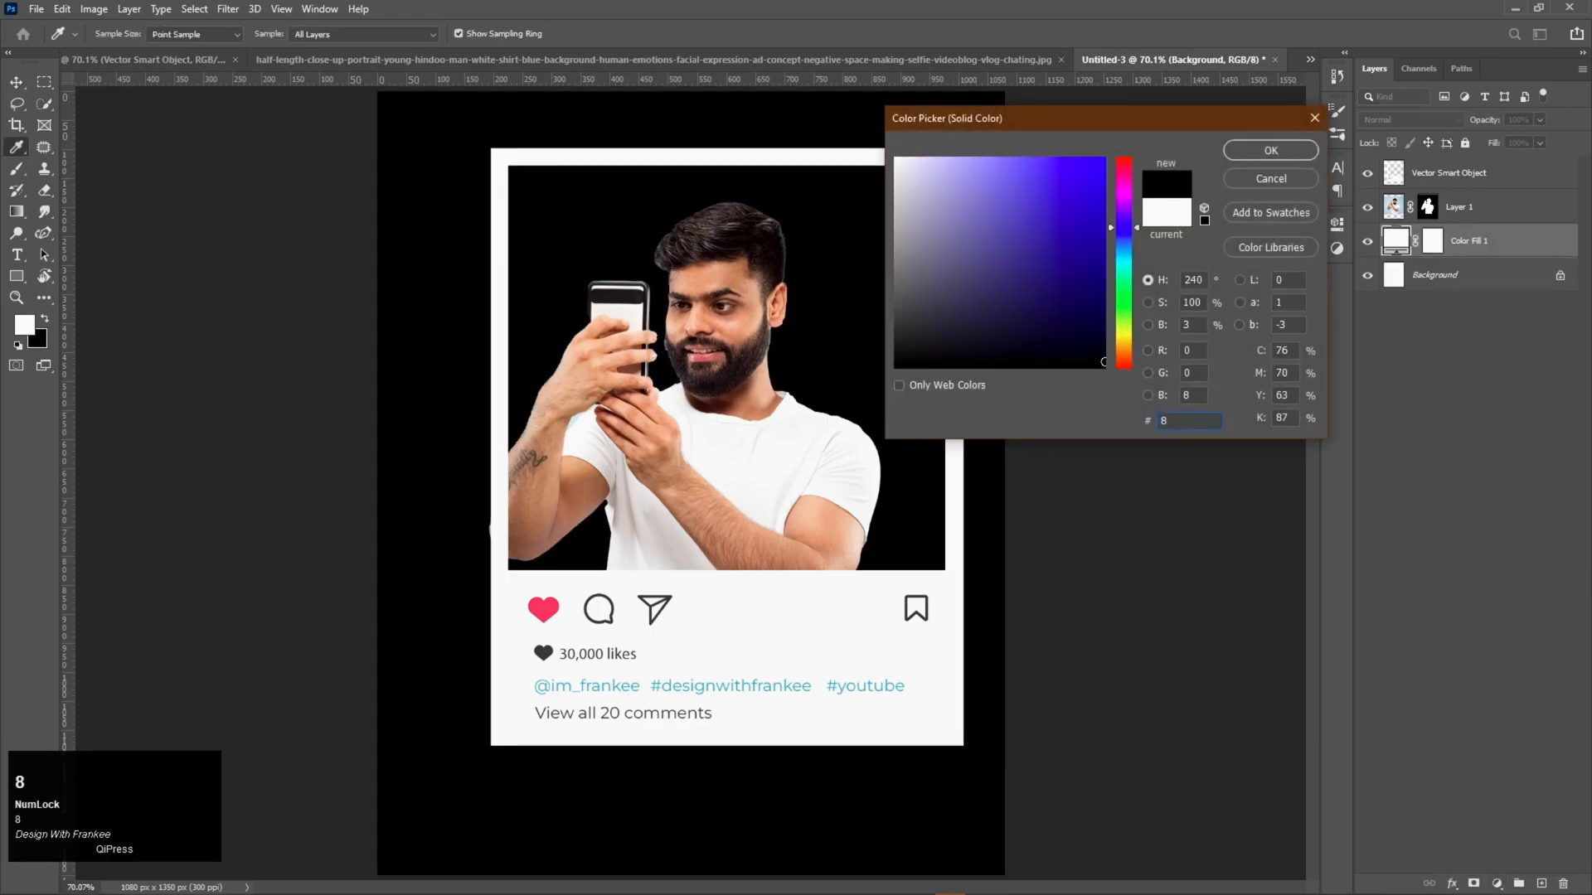
pyautogui.write('d')
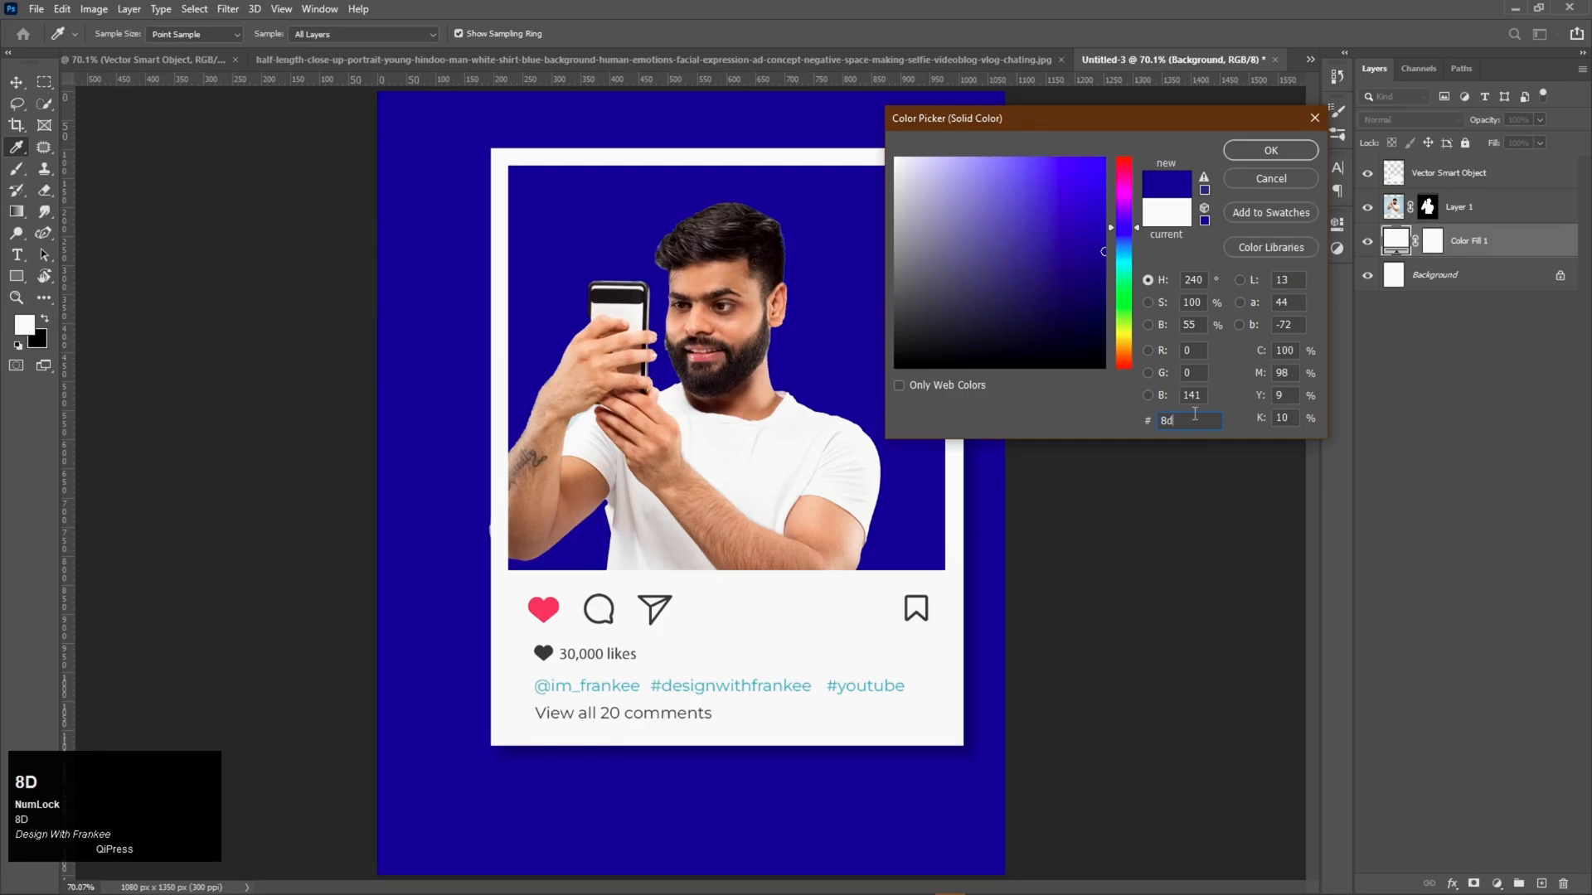
pyautogui.write('b')
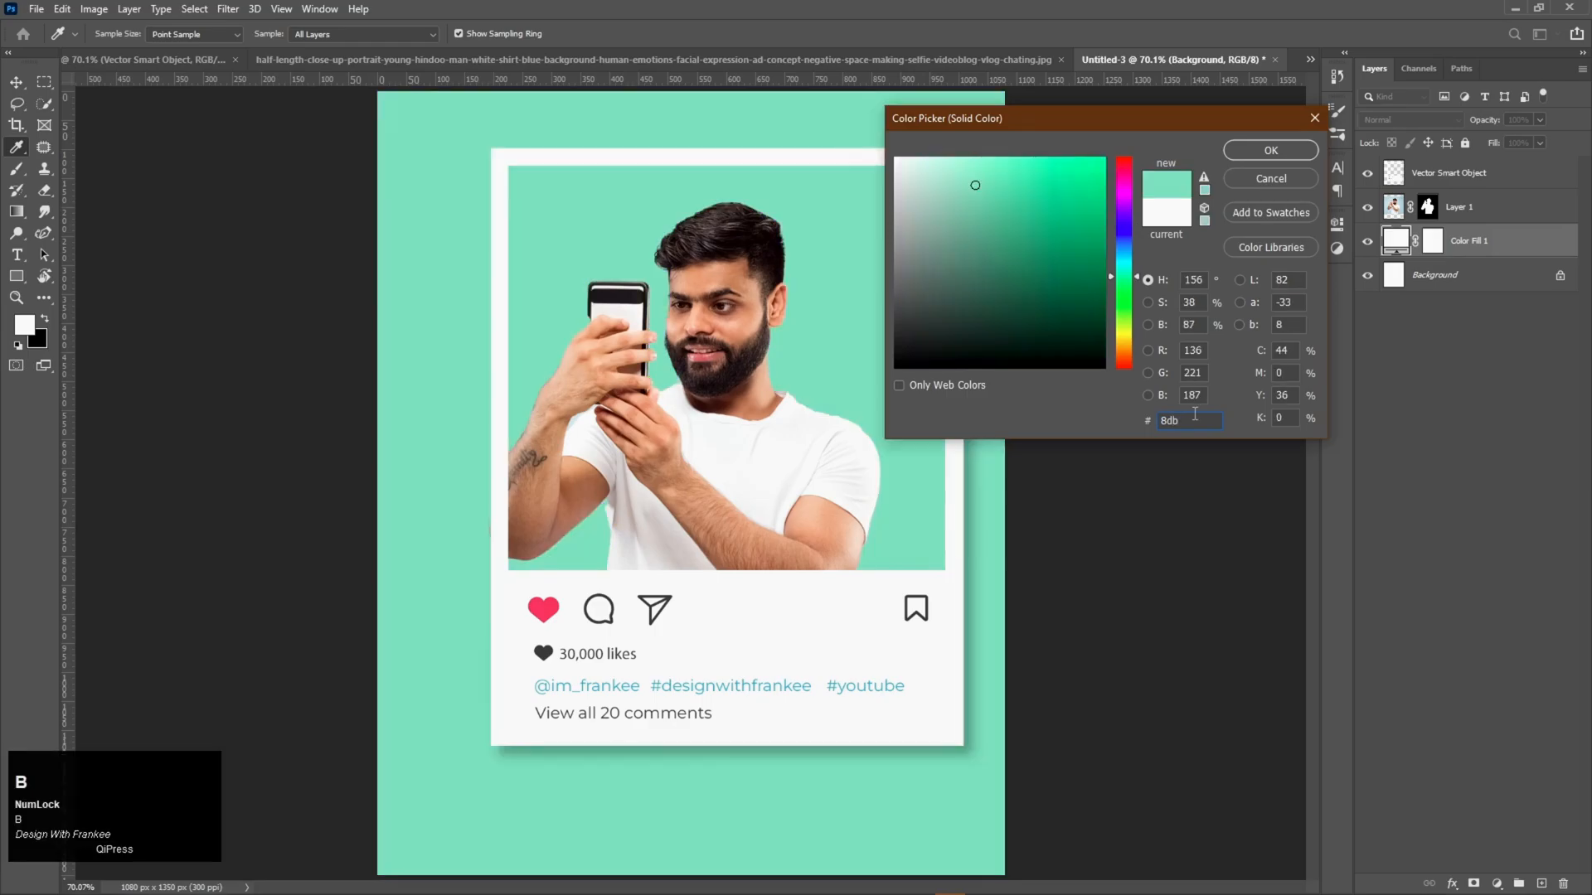
pyautogui.write('8c8')
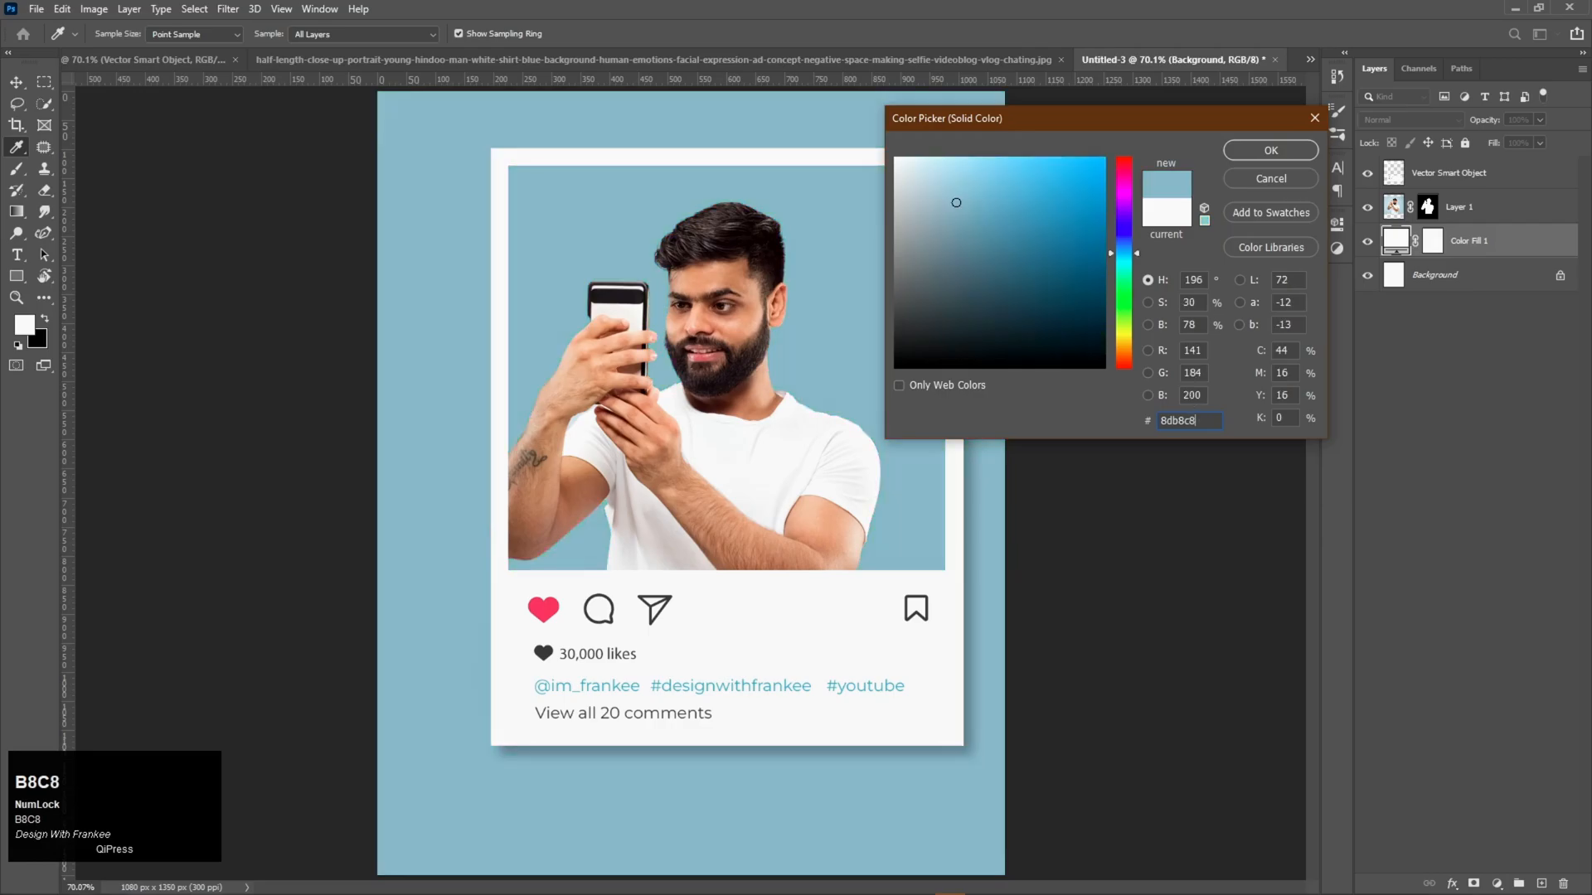
pyautogui.press('Return')
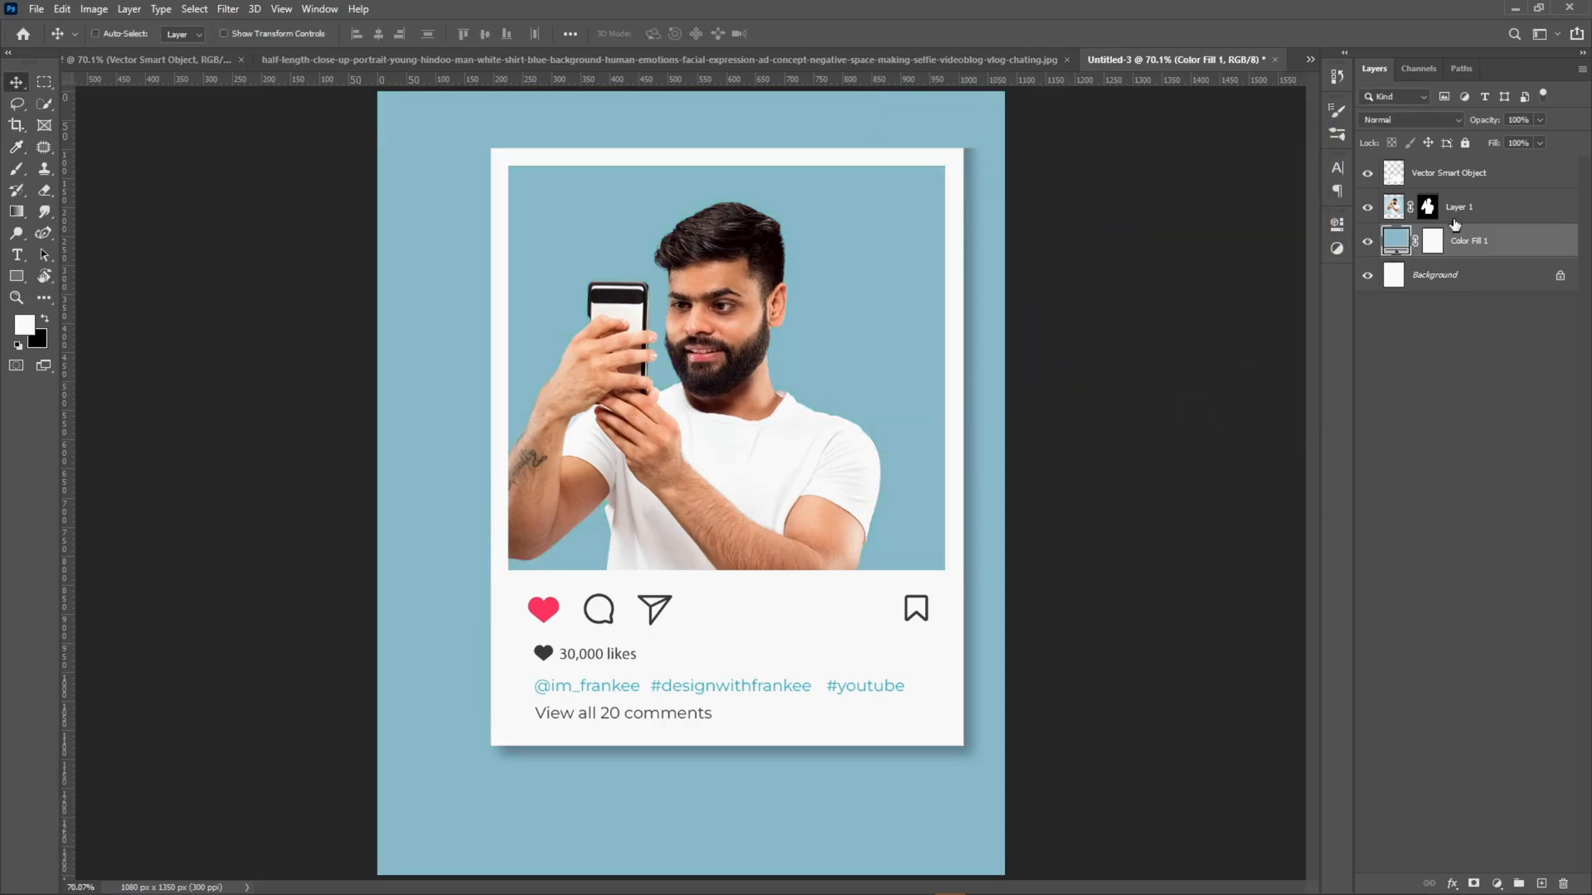
# Rename the Vector Smart Object layer to "Frame" and move it below the man's layer, leaving Layer 1 selected.
pyautogui.doubleClick(1484, 174)
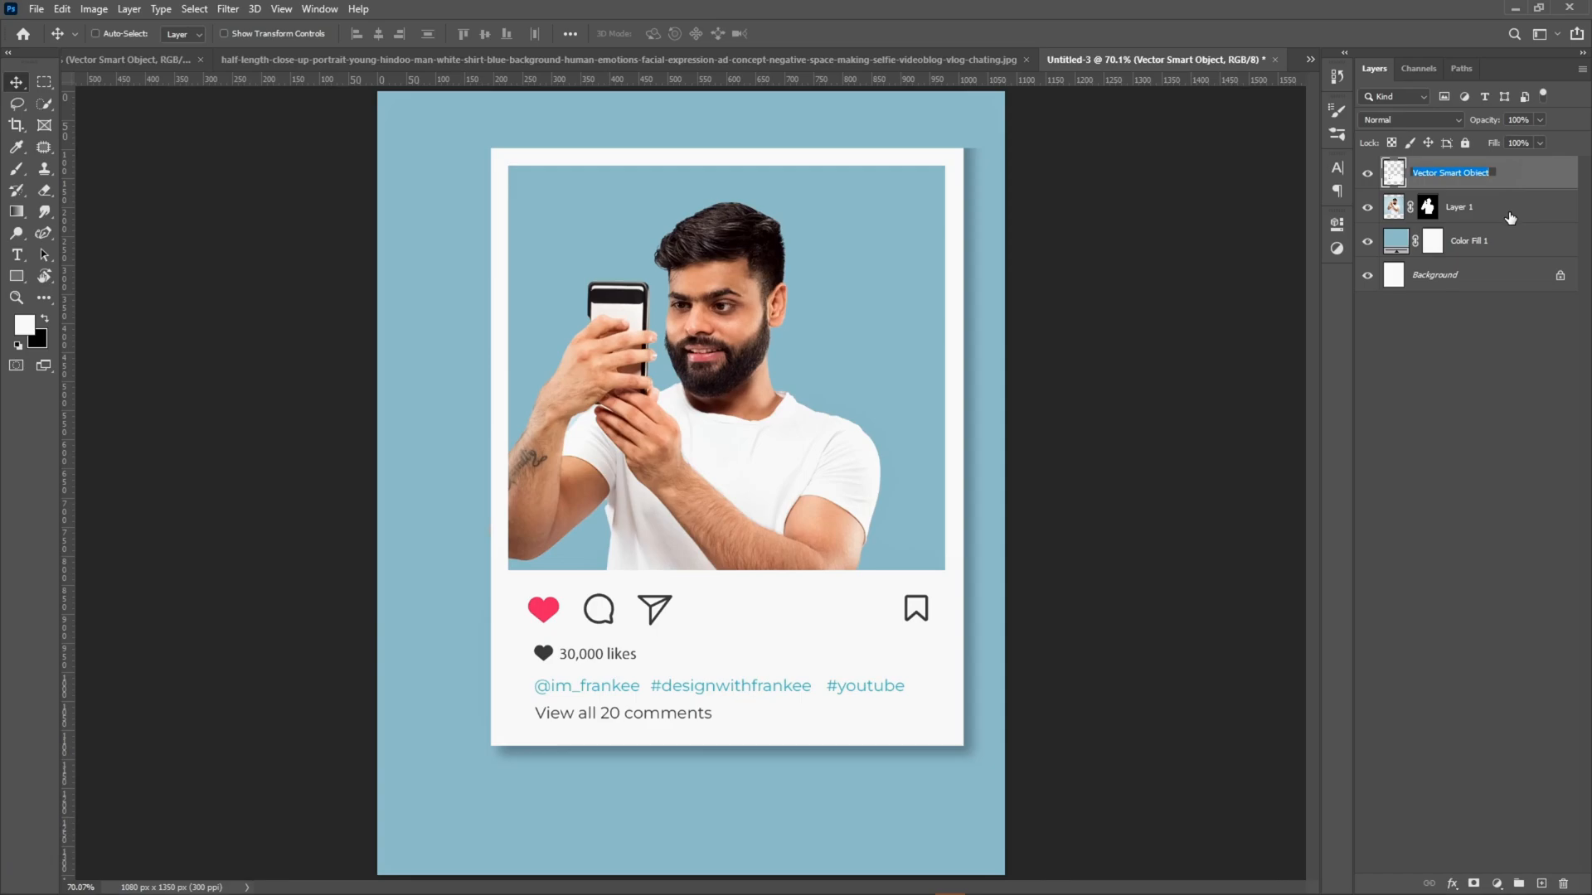
pyautogui.write('Frame')
pyautogui.press('Return')
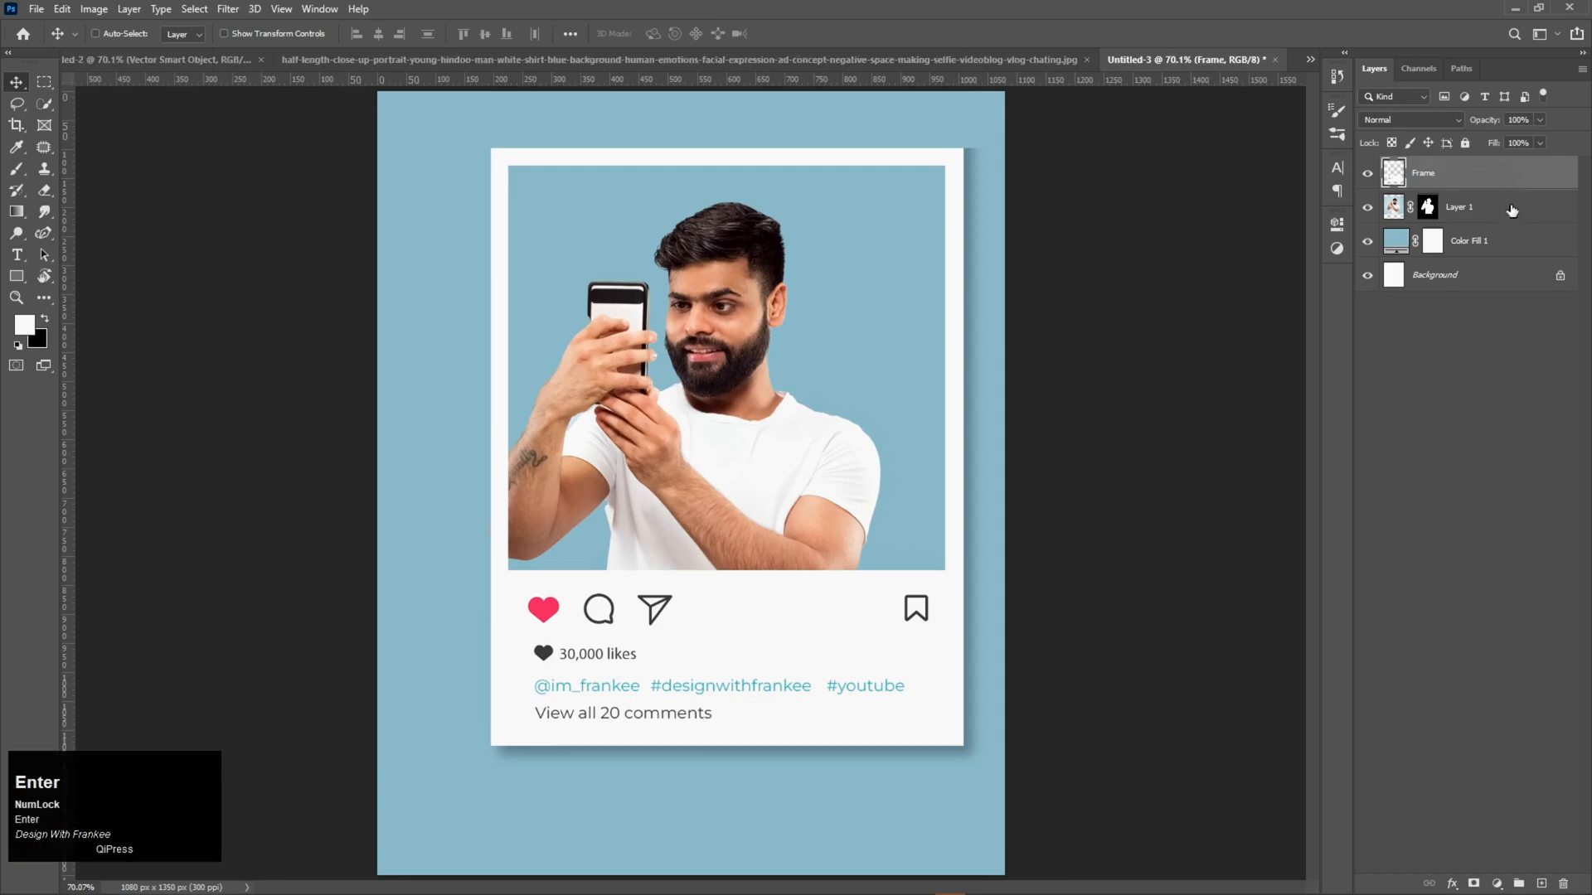
pyautogui.moveTo(1513, 188); pyautogui.dragTo(1513, 227)
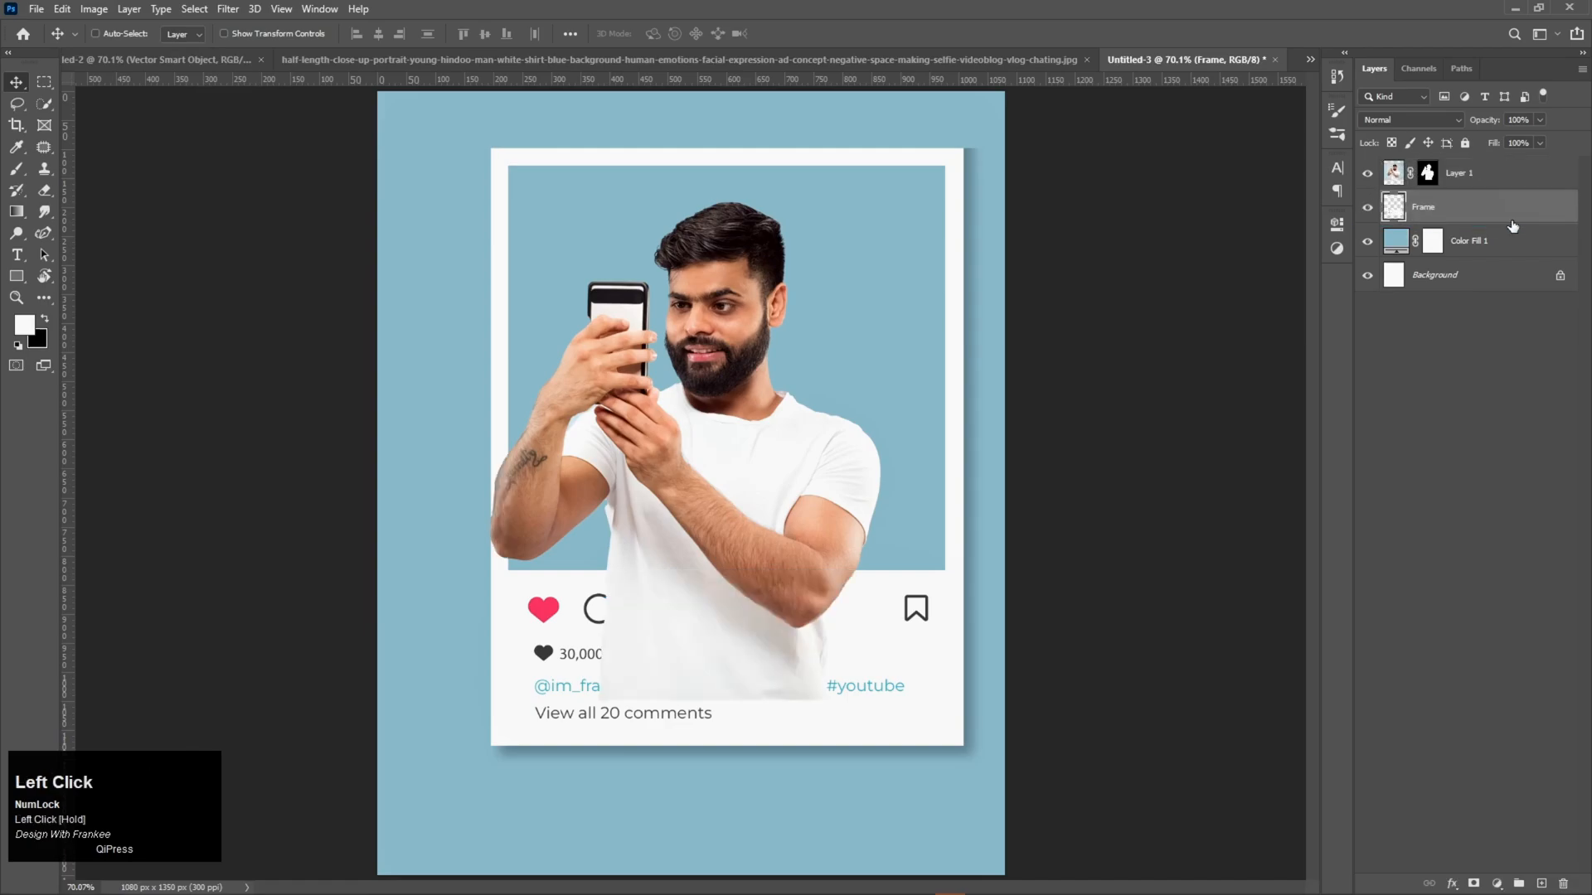
pyautogui.click(1503, 189)
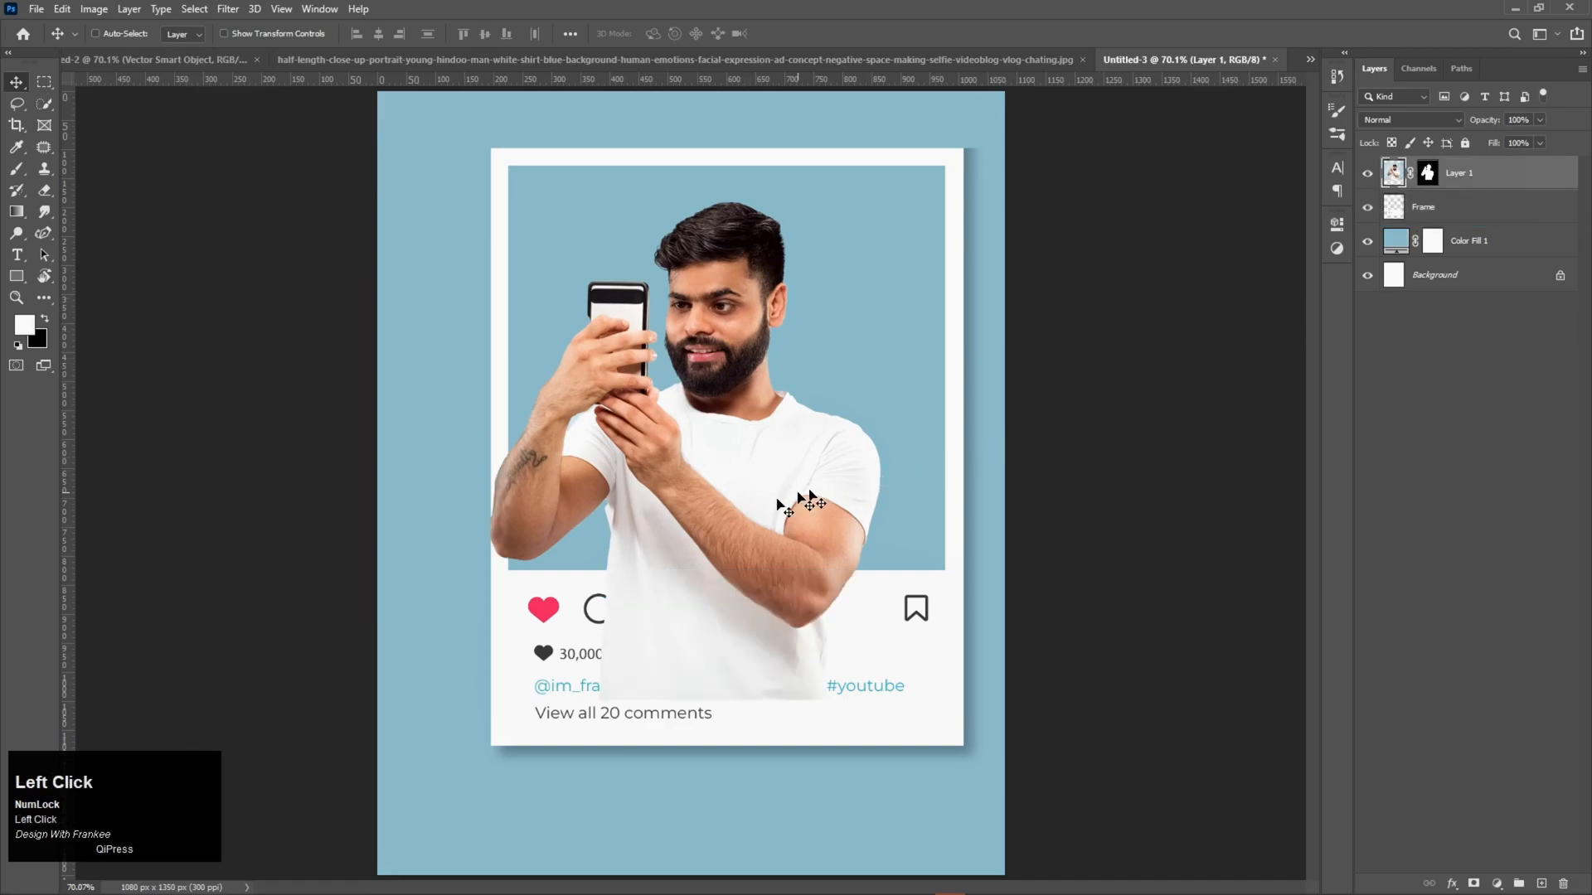
# Move the man up over the frame's top border, then reposition and slightly enlarge the Frame layer around him with Layer 1 temporarily hidden.
pyautogui.moveTo(733, 539); pyautogui.dragTo(750, 472)
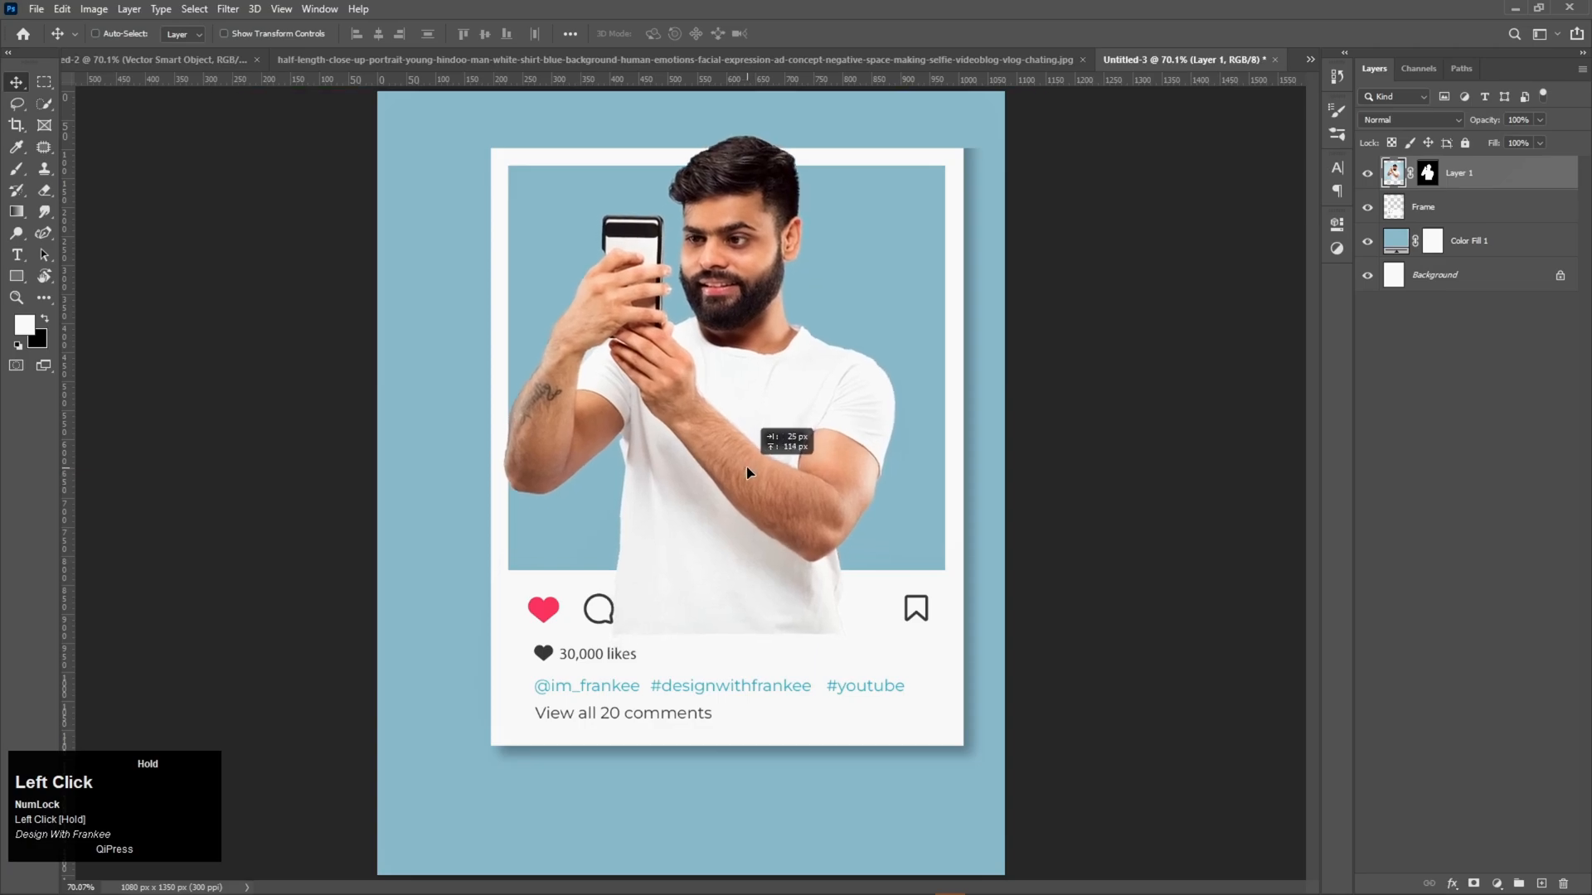
pyautogui.click(1444, 219)
pyautogui.moveTo(888, 480); pyautogui.dragTo(864, 524)
pyautogui.click(1367, 172)
pyautogui.hotkey('ctrl', 't')
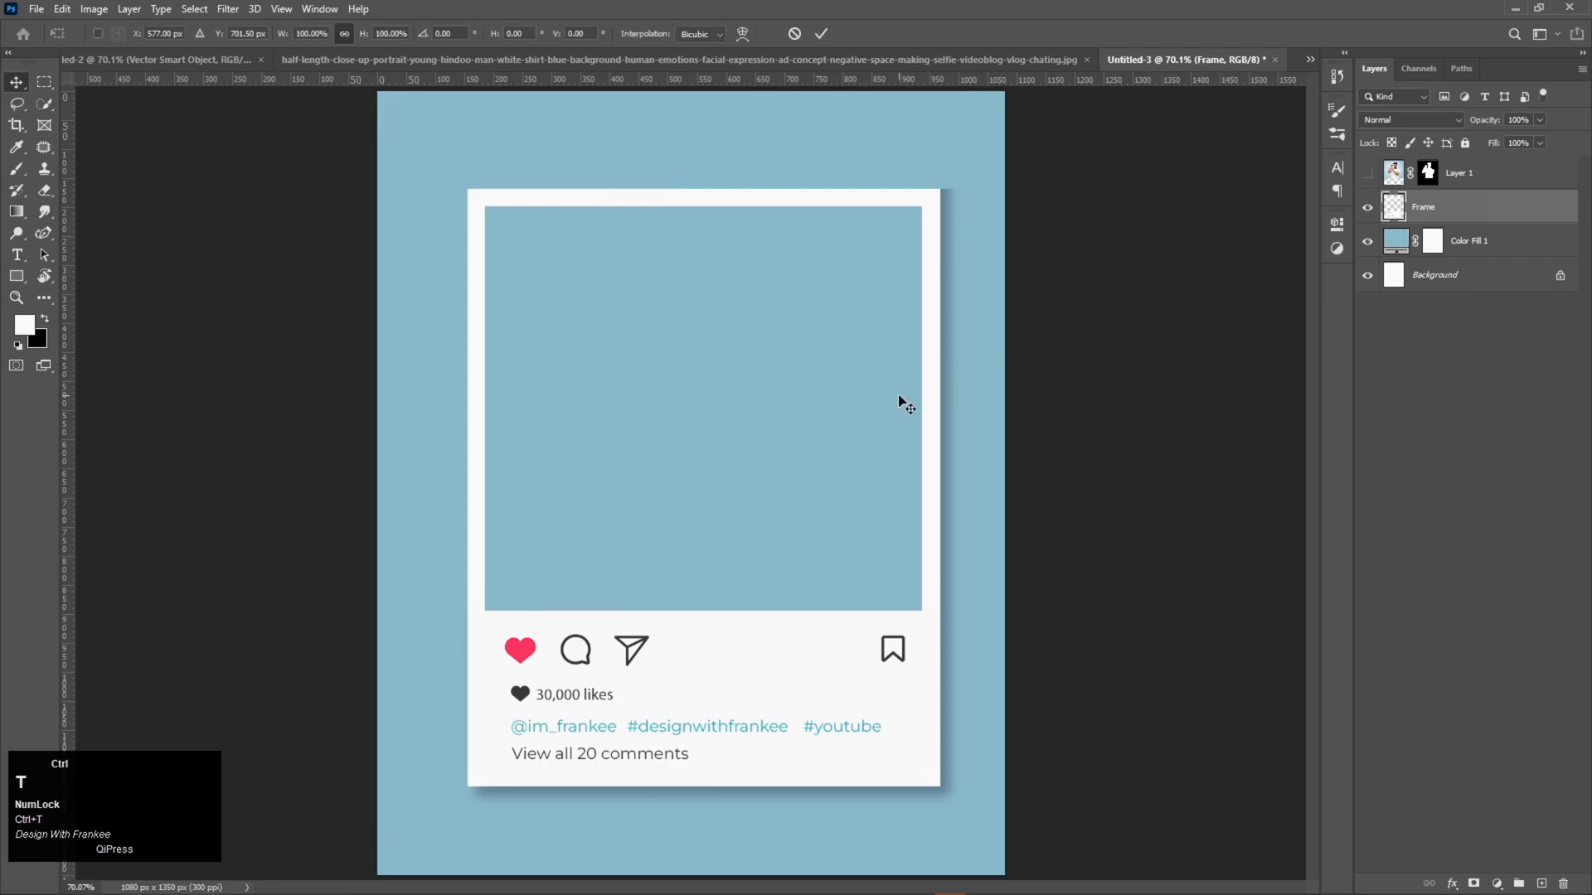
pyautogui.moveTo(958, 501); pyautogui.dragTo(986, 474)
pyautogui.moveTo(824, 522)
pyautogui.mouseDown()
pyautogui.moveTo(804, 523)
pyautogui.moveTo(806, 508)
pyautogui.mouseUp()
pyautogui.click(1376, 323)
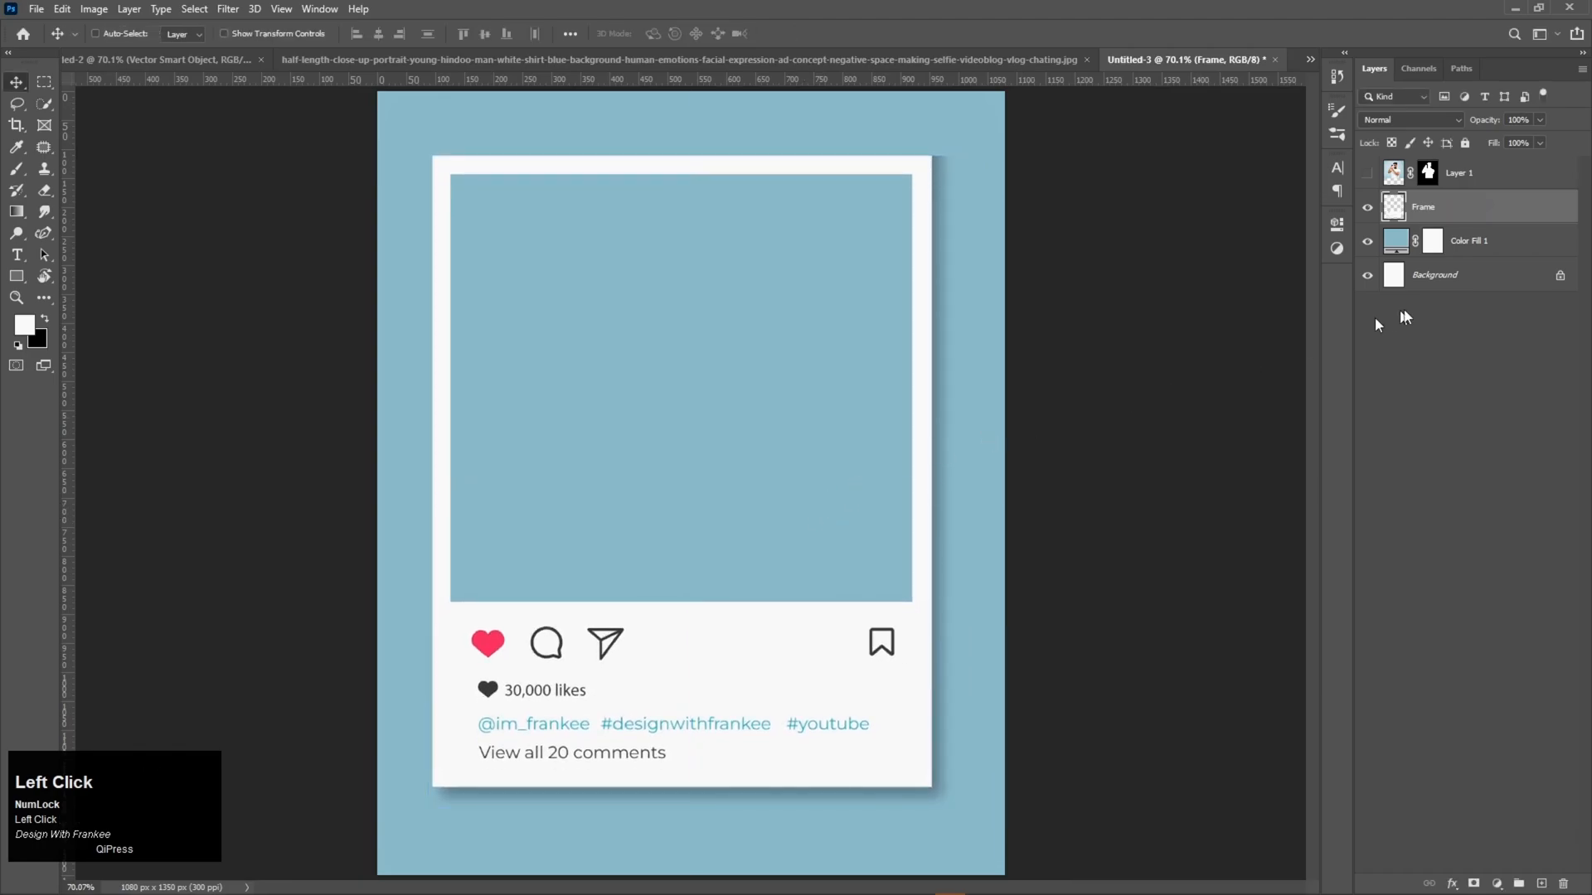
pyautogui.click(1367, 174)
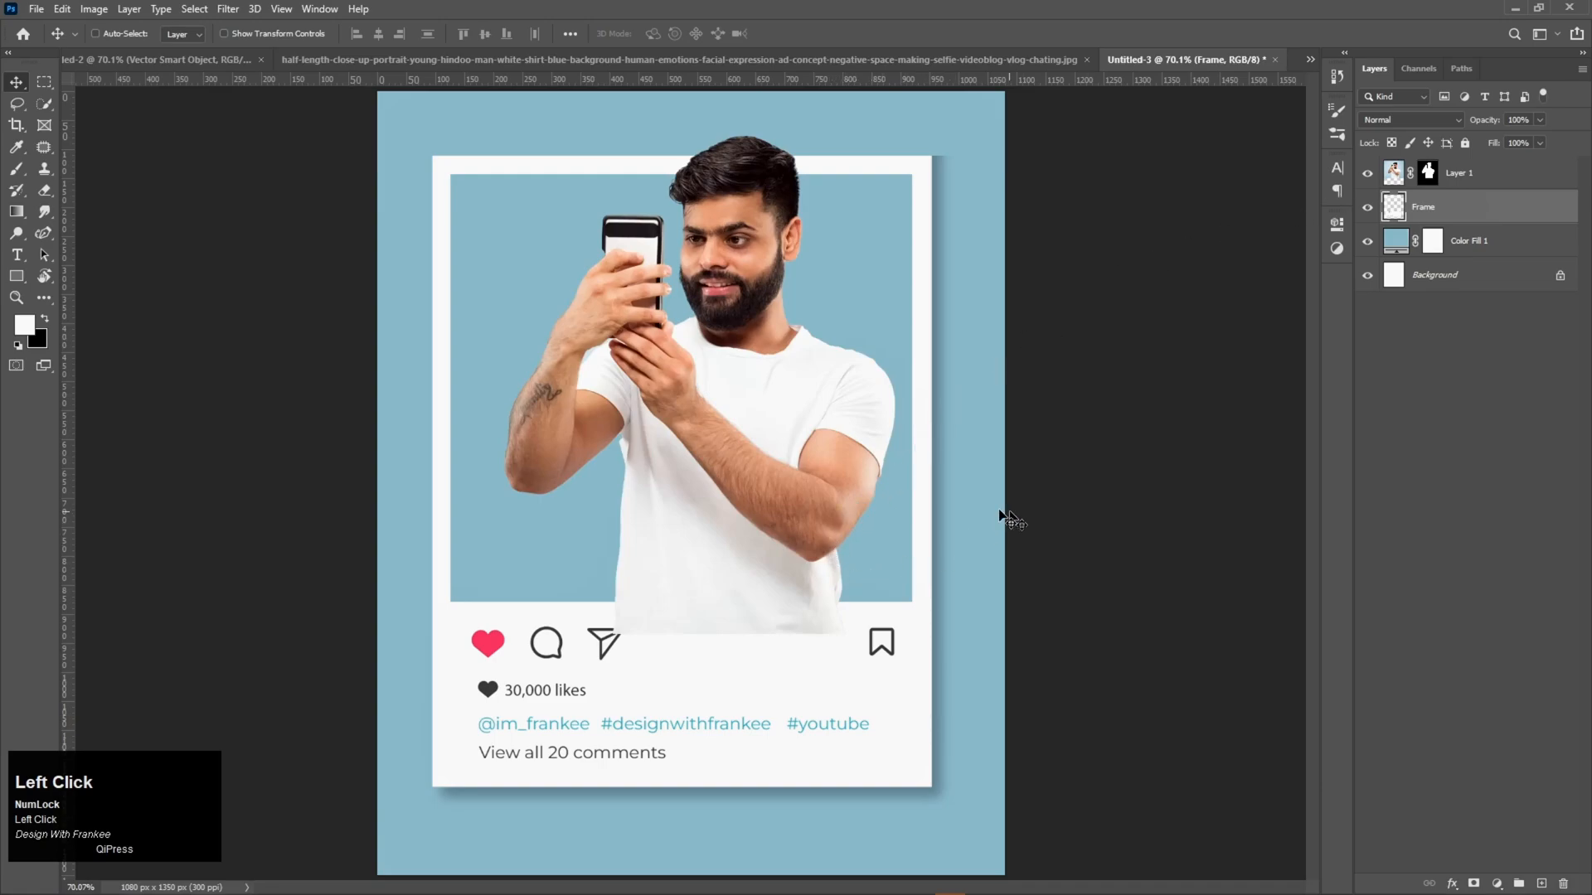
# Shift the man up and left within the frame and scale Layer 1 to about 108%, with his elbow overlapping the side border.
pyautogui.moveTo(793, 553); pyautogui.dragTo(757, 542)
pyautogui.click(1461, 183)
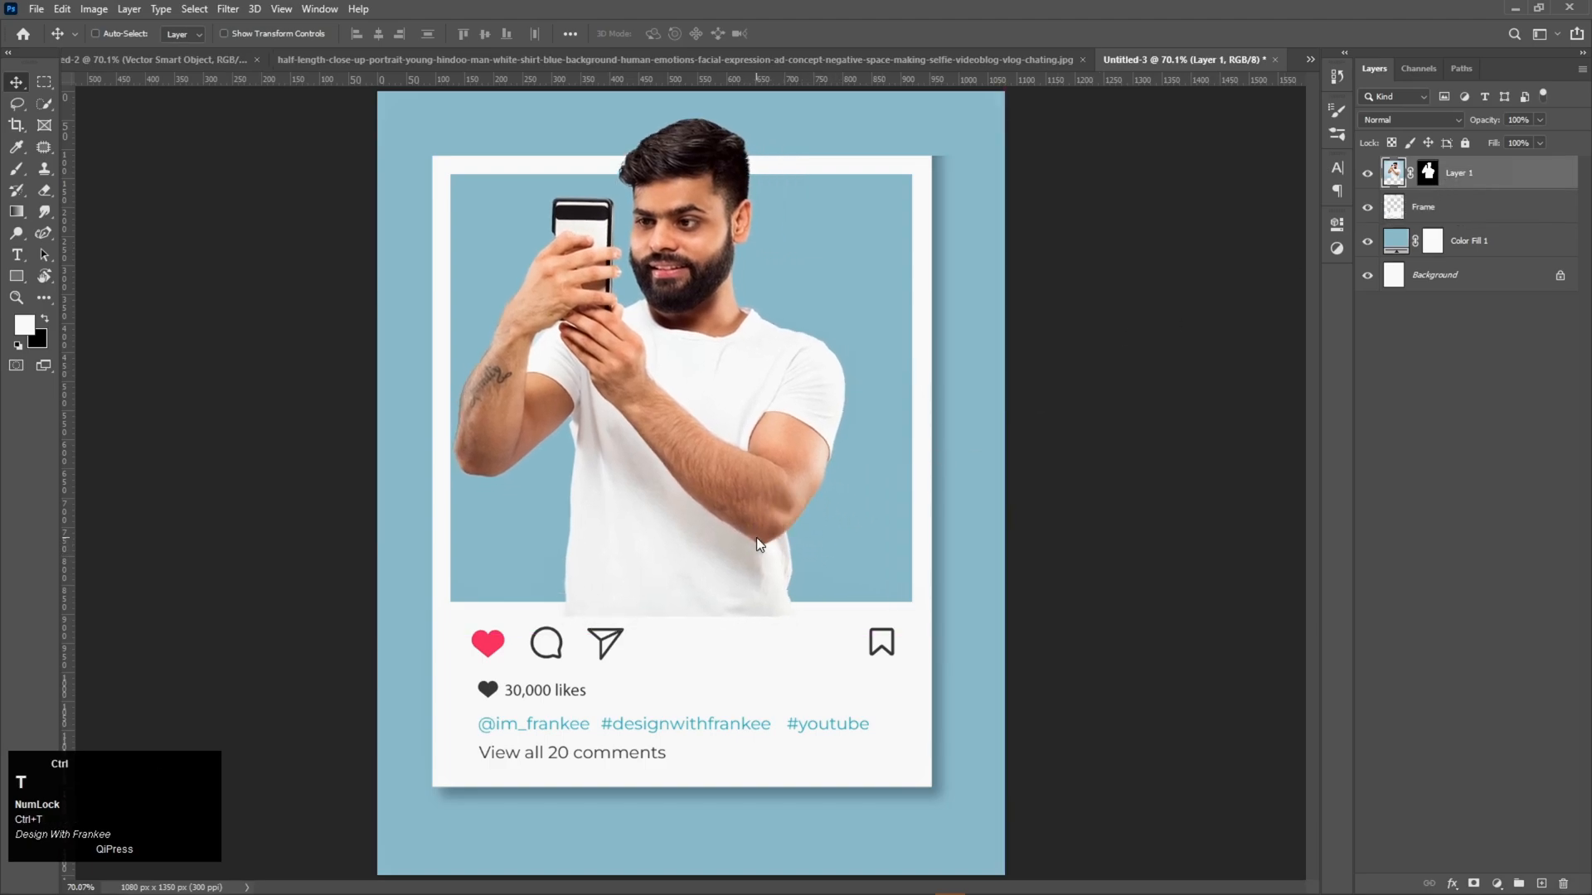
pyautogui.hotkey('ctrl', 't')
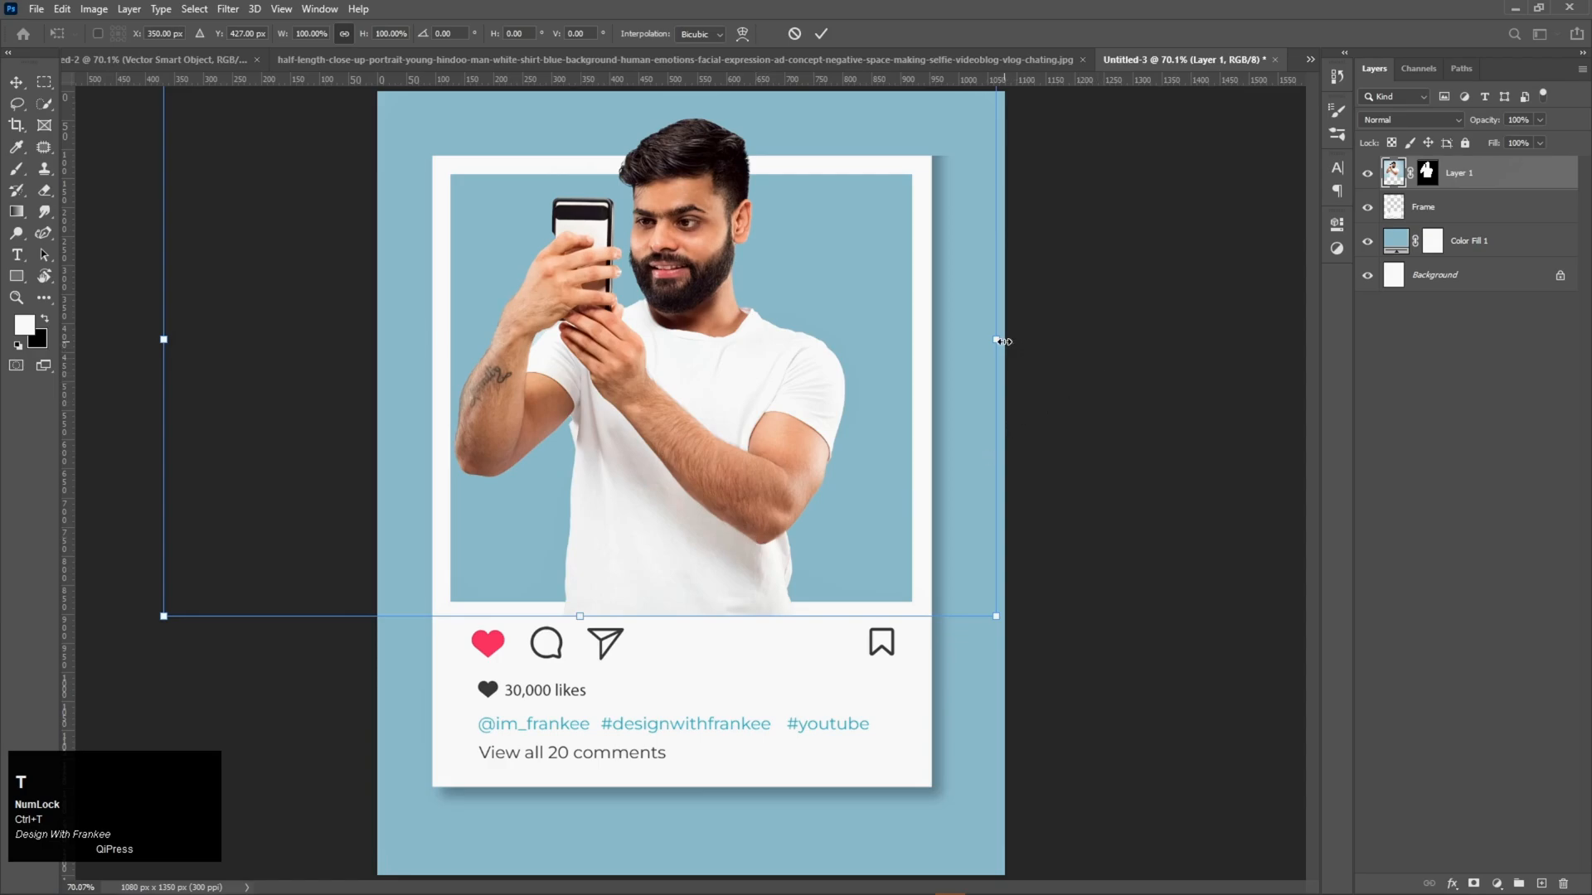
pyautogui.moveTo(1002, 341); pyautogui.dragTo(1036, 340)
pyautogui.moveTo(752, 447); pyautogui.dragTo(741, 424)
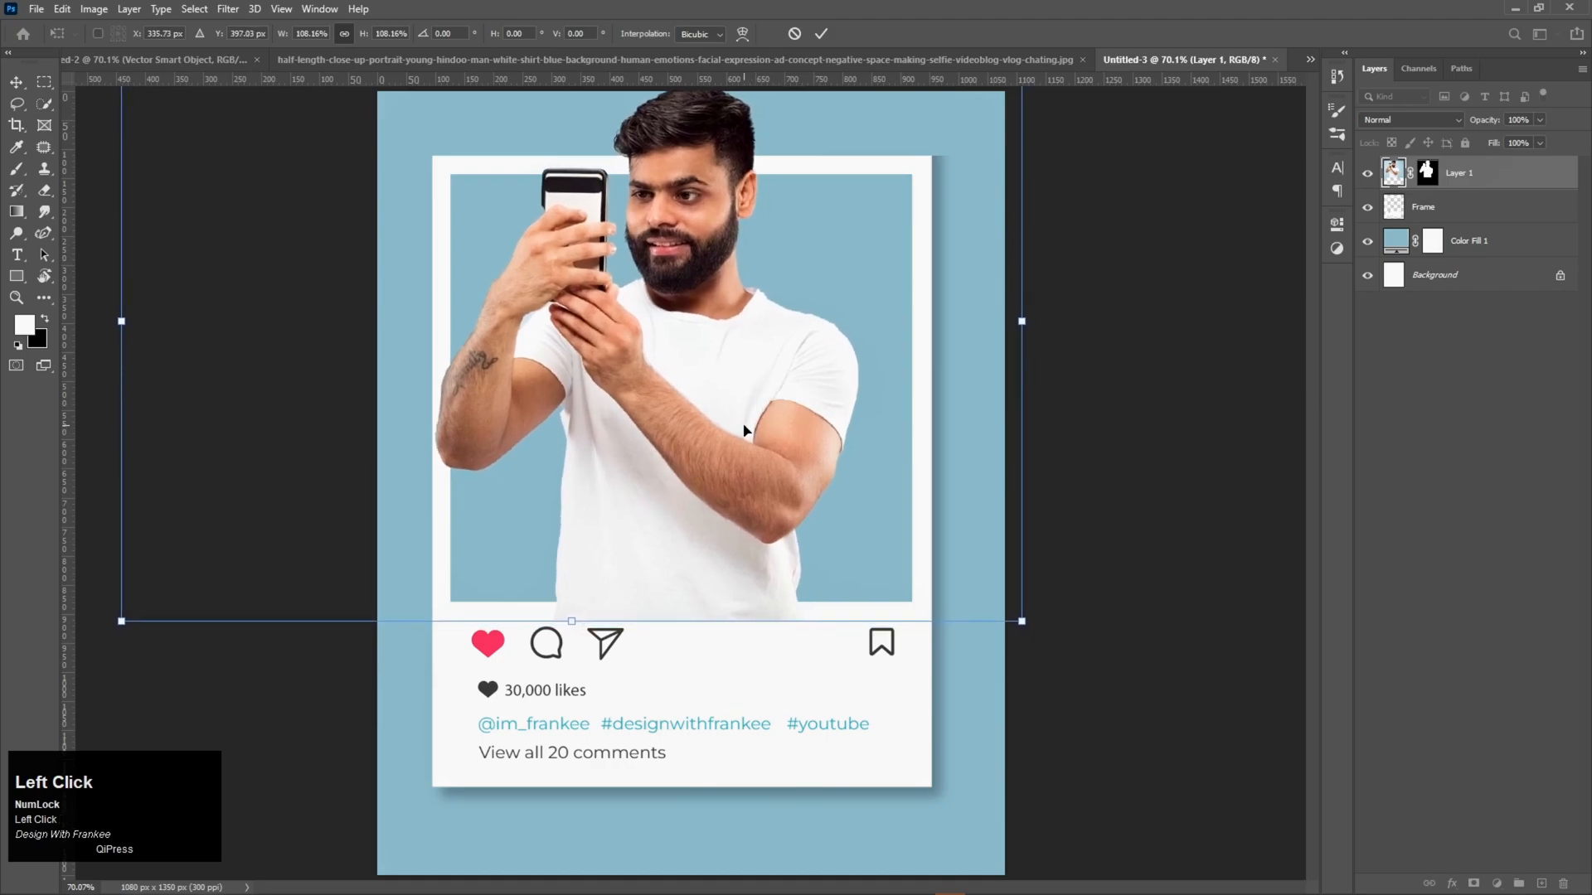
pyautogui.press('Return')
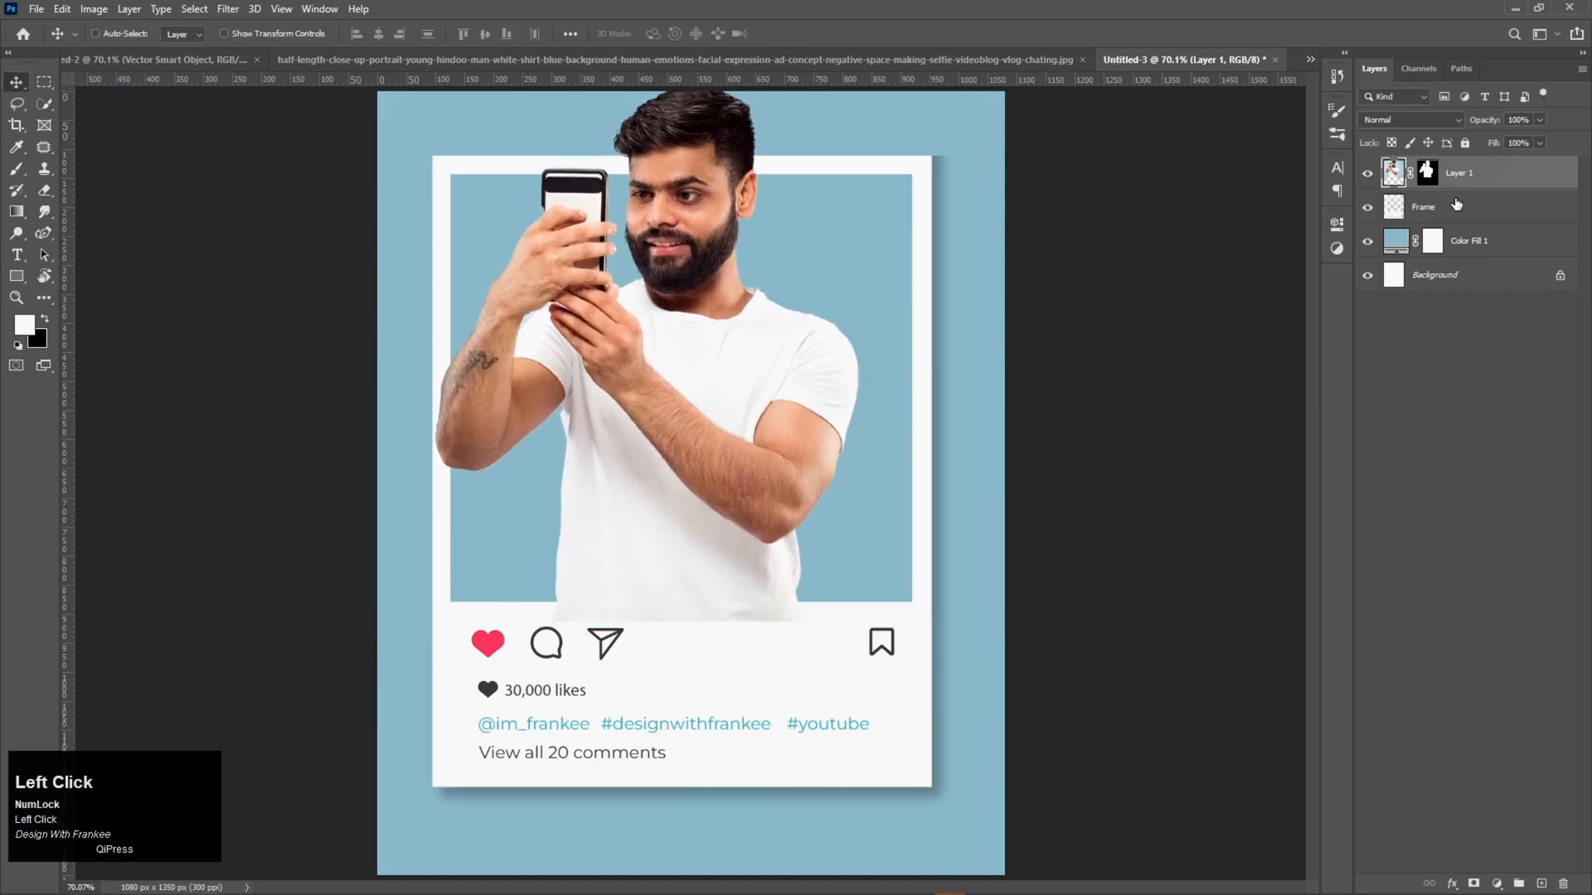
# Move the man and the frame down together on the canvas, then nudge only the man slightly up and right.
pyautogui.keyDown('shift'); pyautogui.click(1457, 204); pyautogui.keyUp('shift')
pyautogui.moveTo(747, 515); pyautogui.dragTo(752, 544)
pyautogui.click(1464, 184)
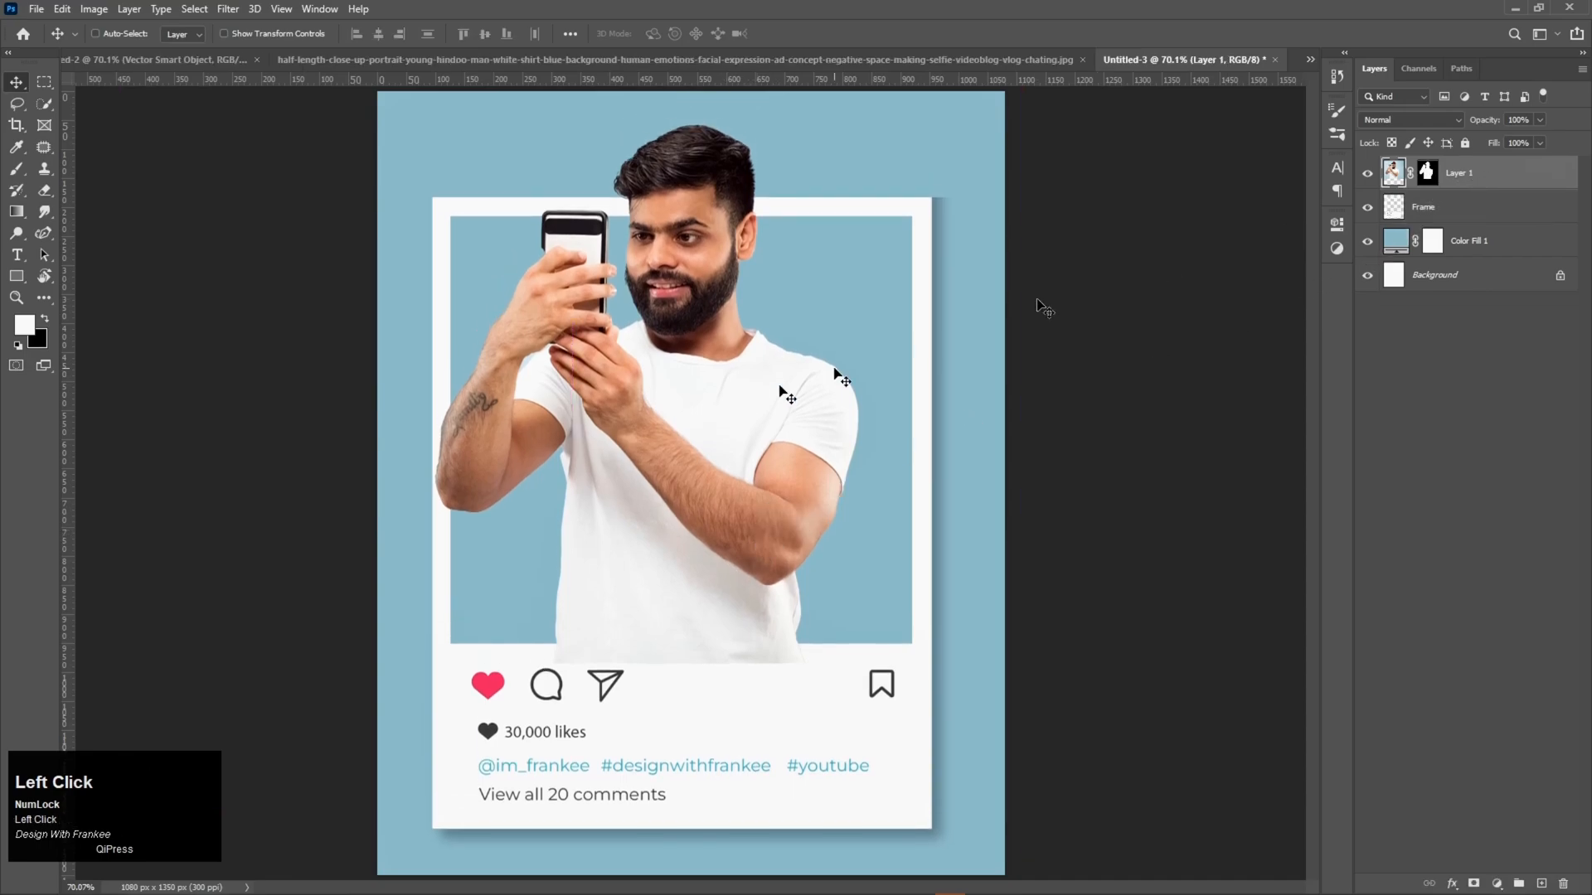
pyautogui.moveTo(699, 498); pyautogui.dragTo(703, 495)
pyautogui.moveTo(703, 496); pyautogui.dragTo(706, 494)
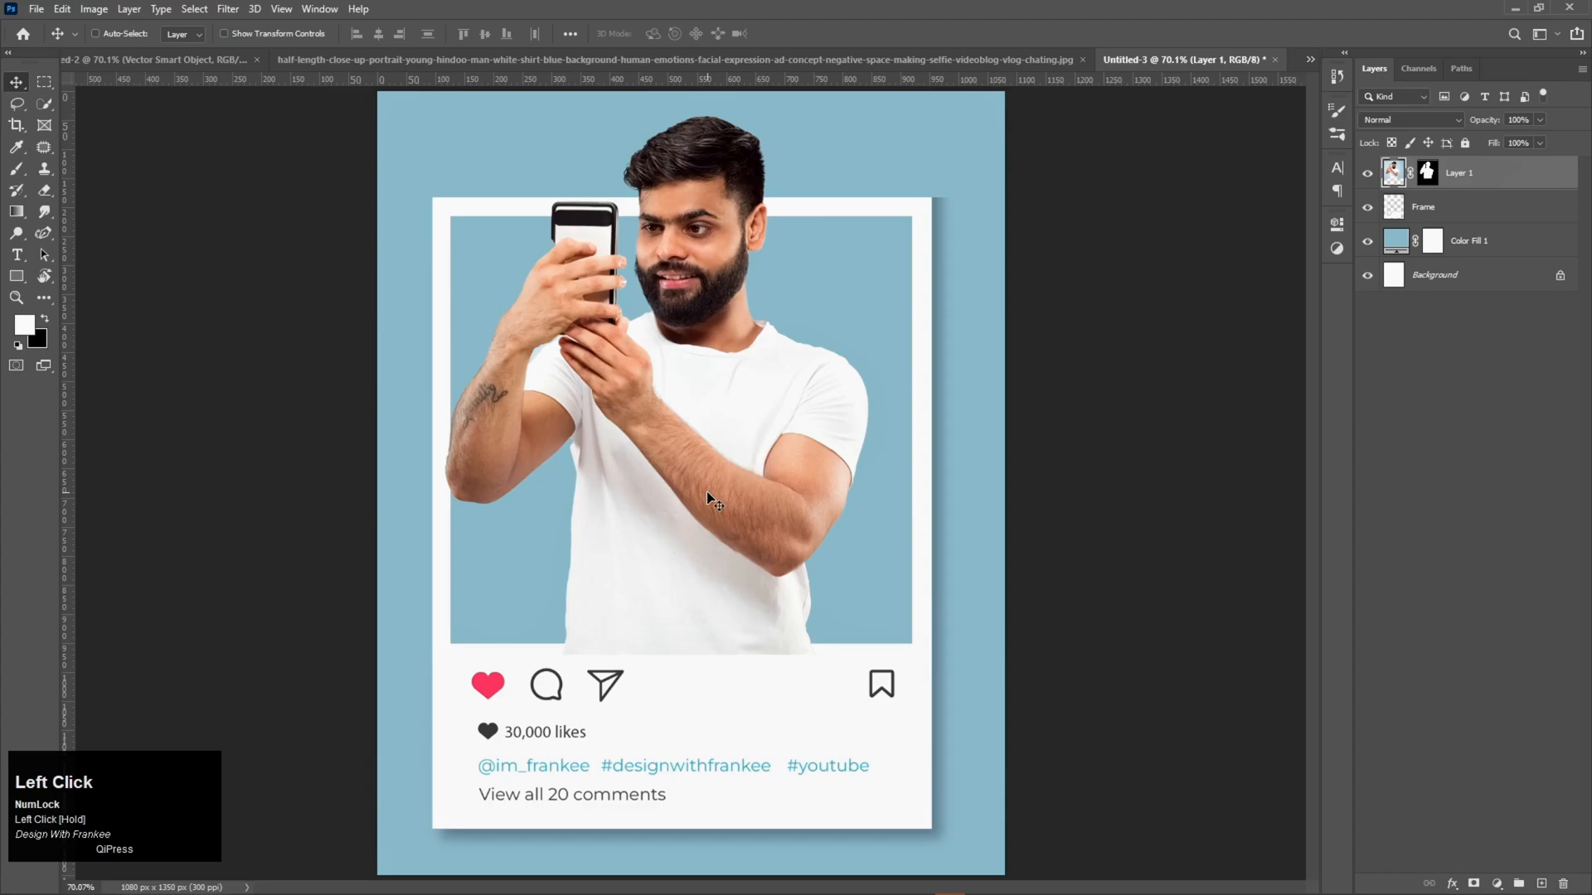
# Enlarge the man slightly and nudge him so his shirt's lower edge just overlaps the border below the photo window.
pyautogui.hotkey('ctrl', 't')
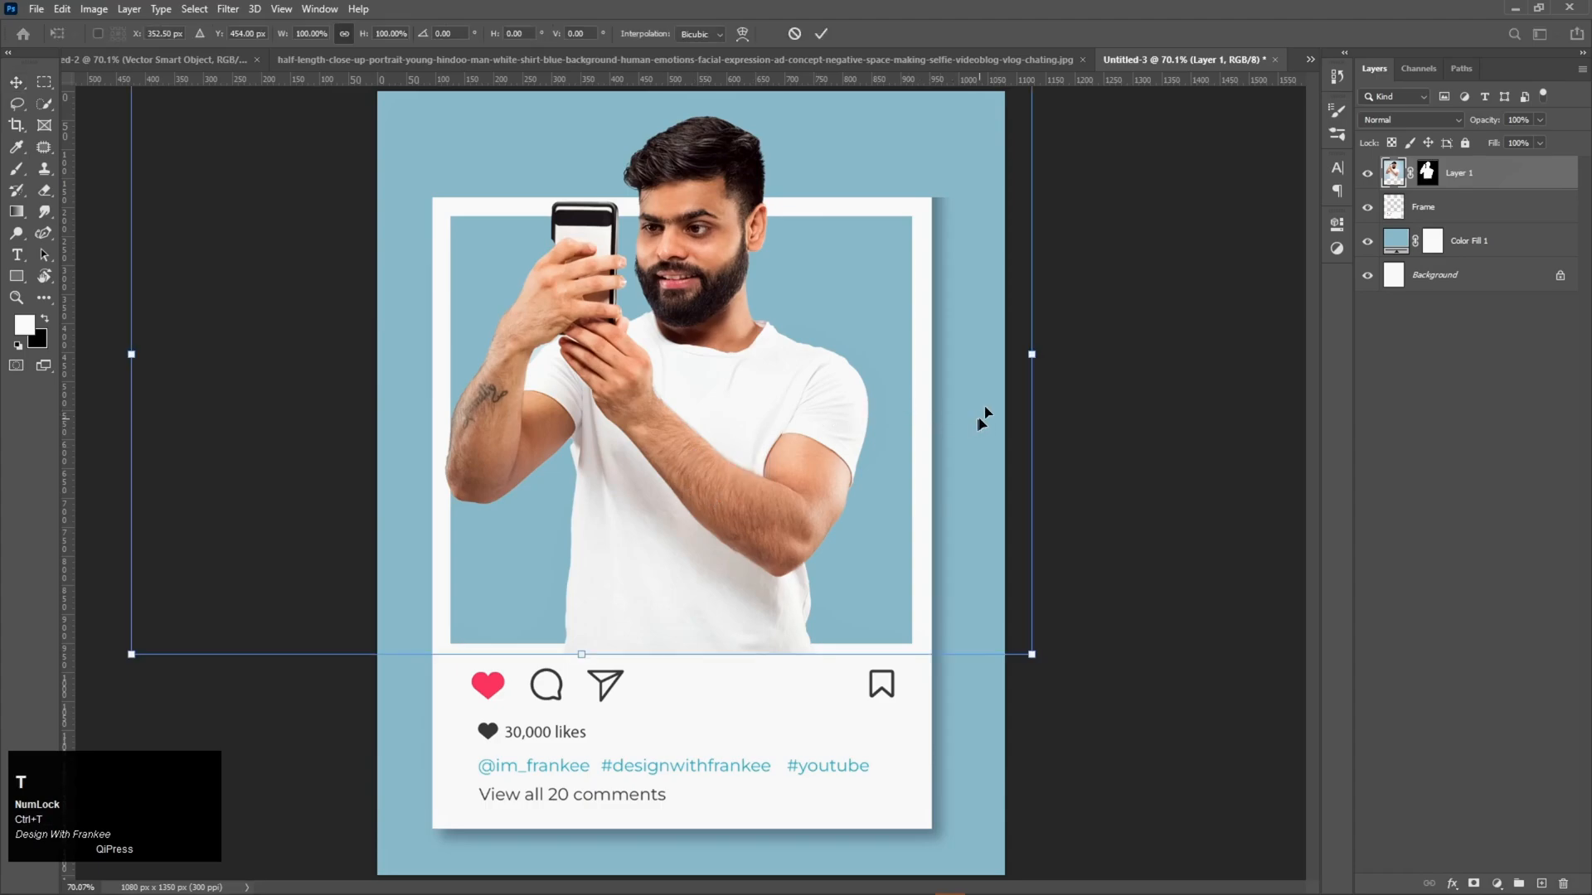
pyautogui.moveTo(1033, 356); pyautogui.dragTo(1040, 355)
pyautogui.moveTo(699, 461); pyautogui.dragTo(702, 459)
pyautogui.doubleClick(703, 459)
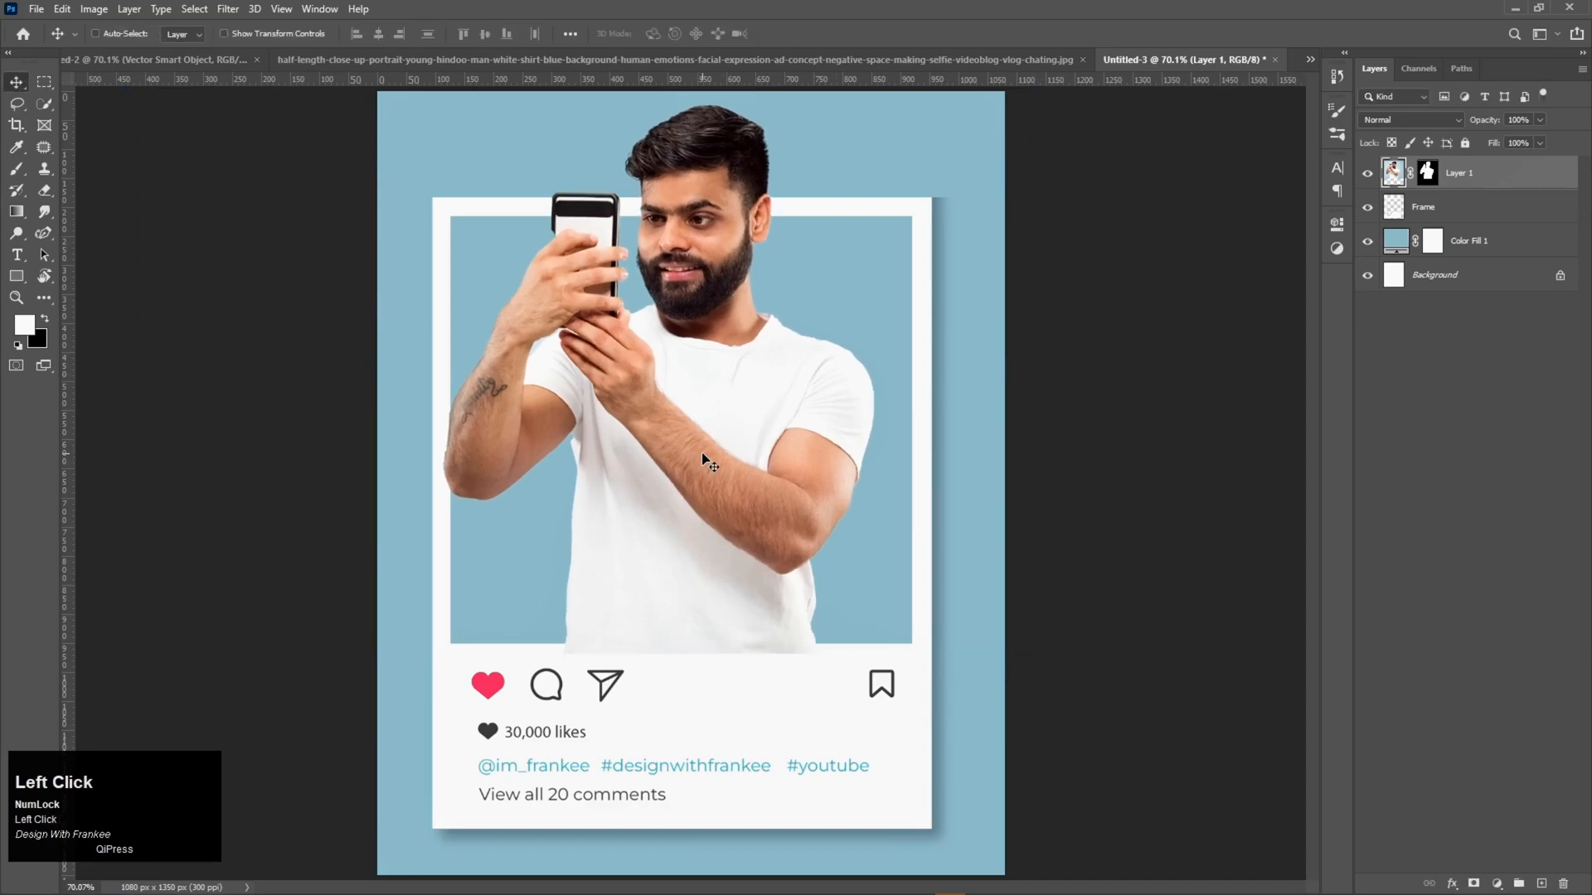
# Load the Frame layer's pixels as a selection and brush white on Layer 1 over the shirt's bottom edge where it overlaps the frame.
pyautogui.rightClick(1397, 215)
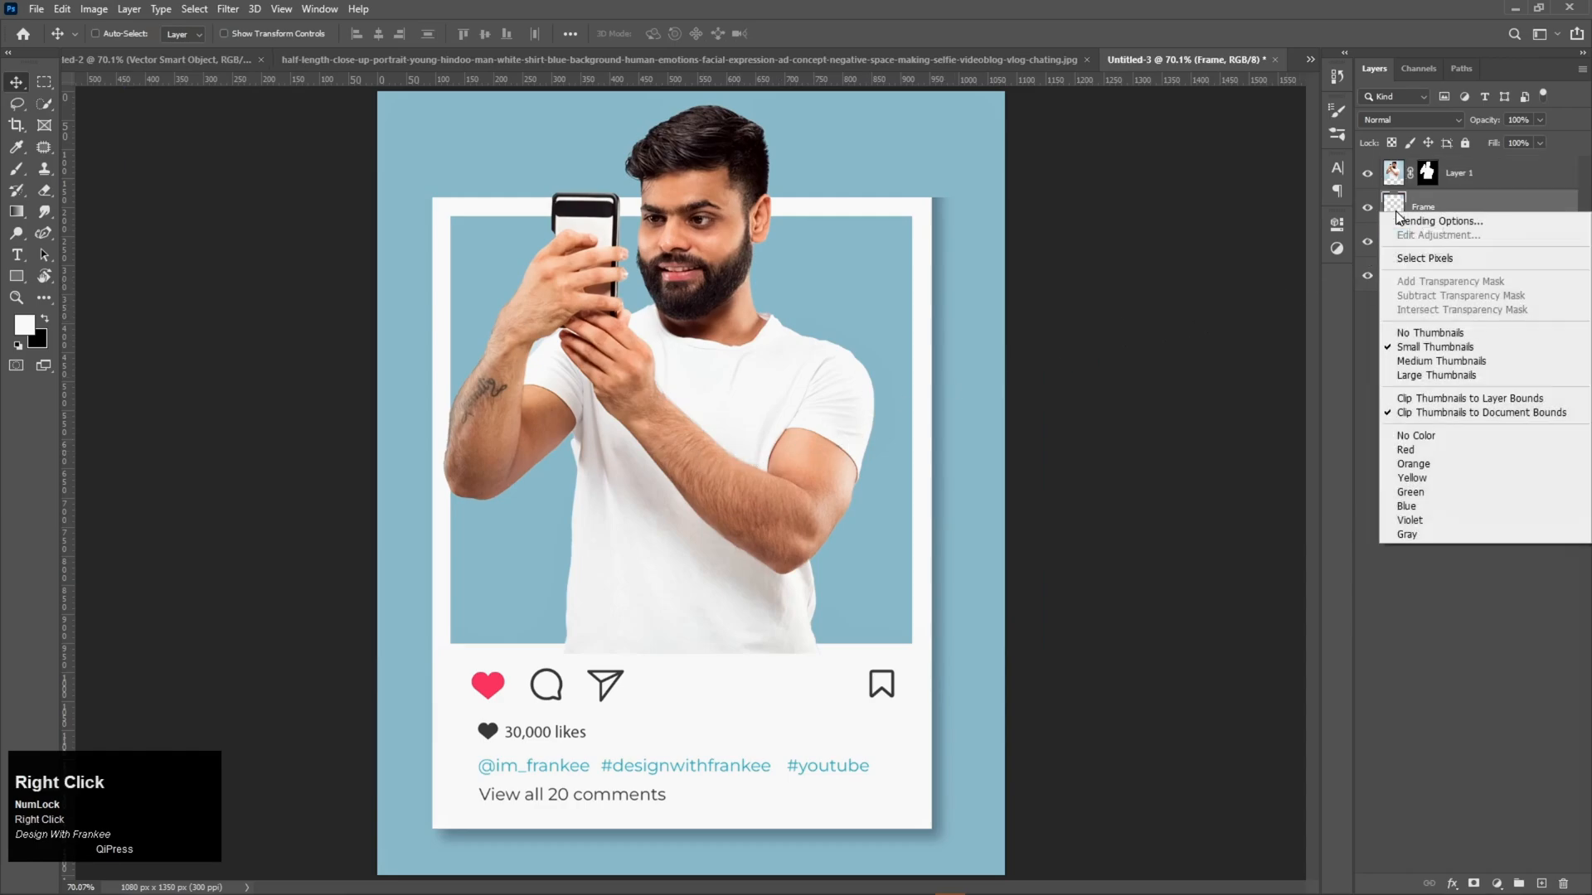
pyautogui.click(1407, 258)
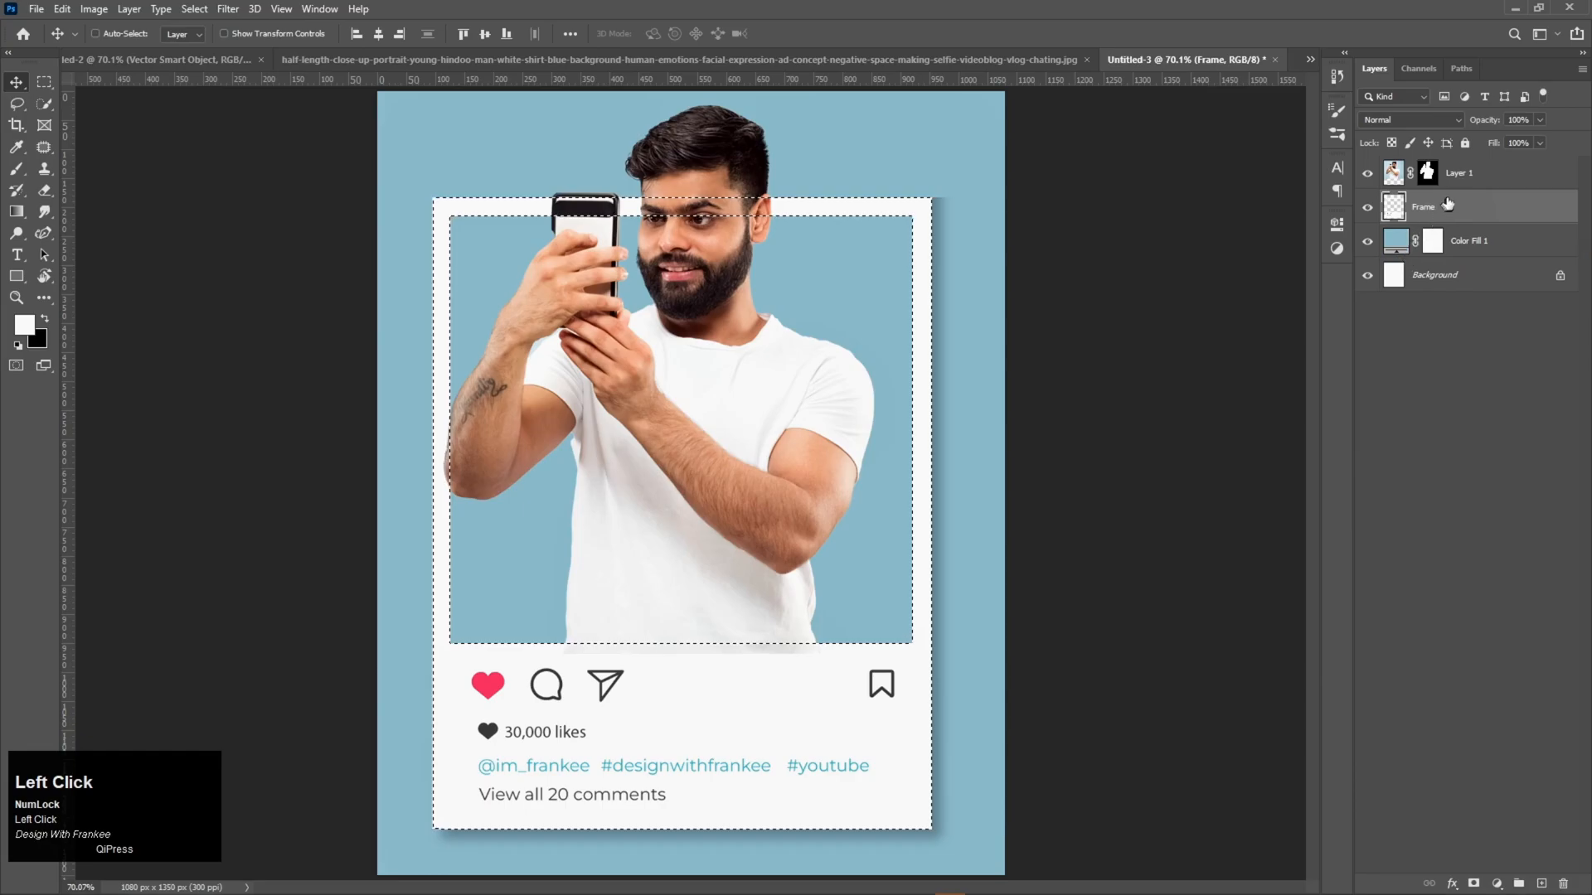
pyautogui.click(1492, 187)
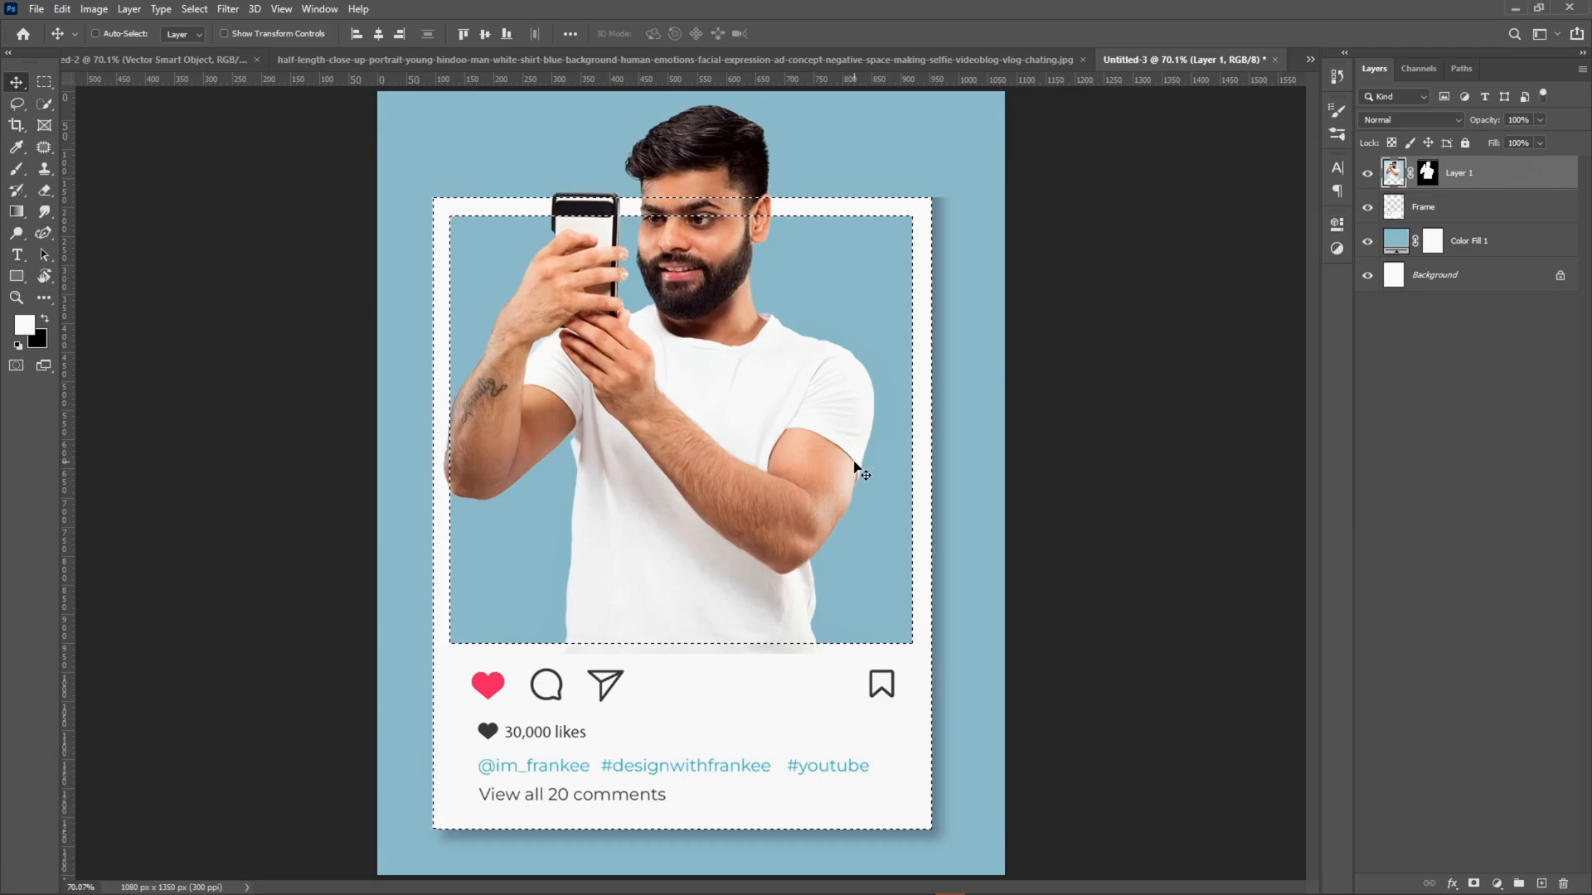
pyautogui.rightClick(20, 174)
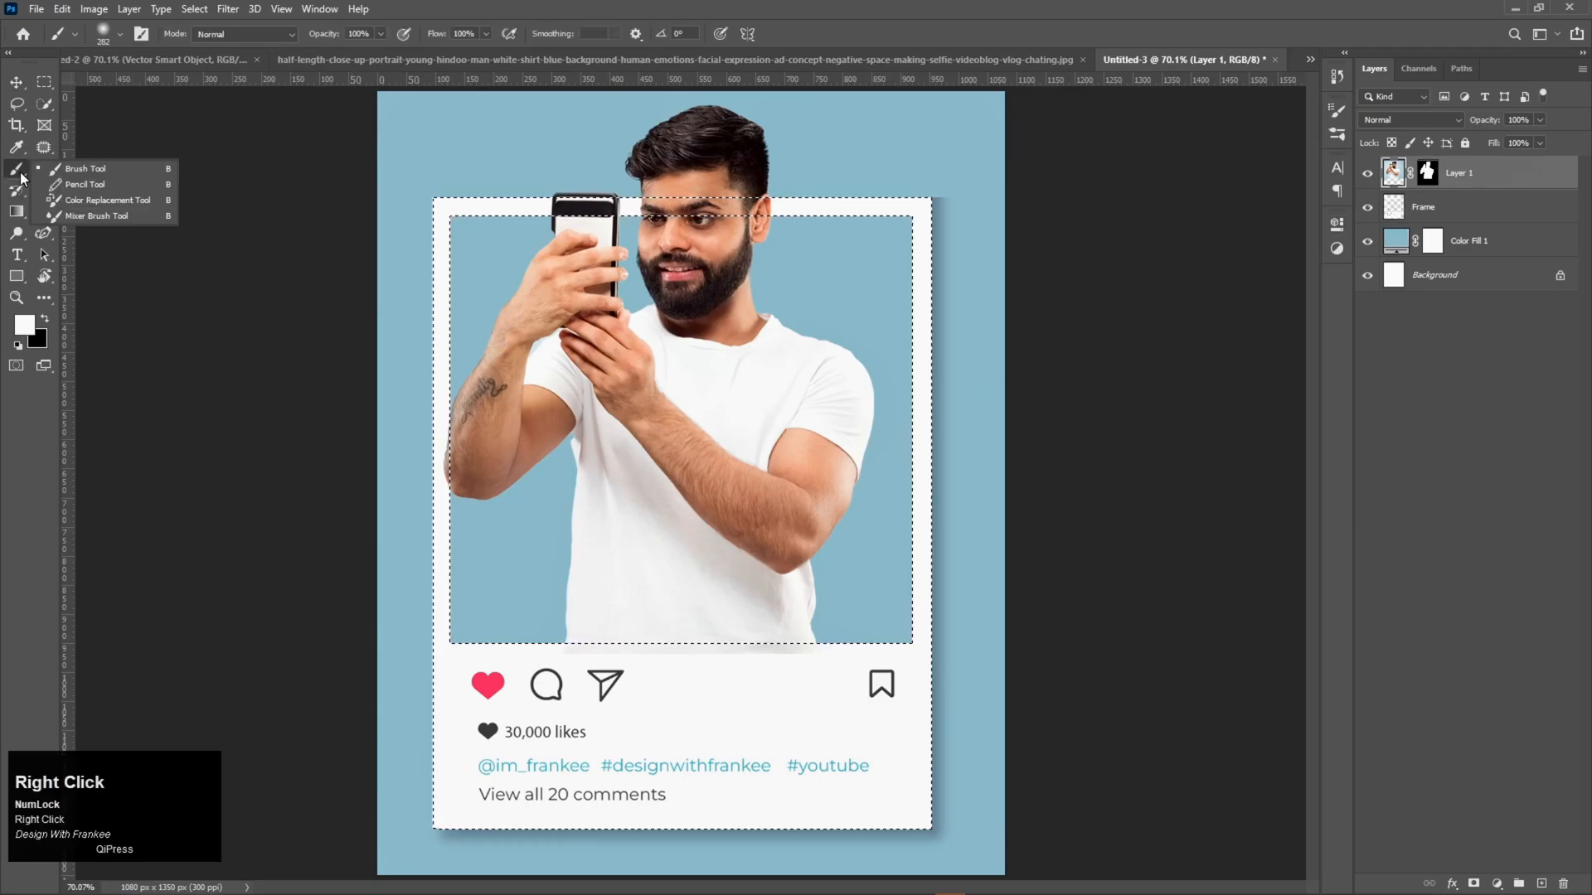
pyautogui.click(83, 168)
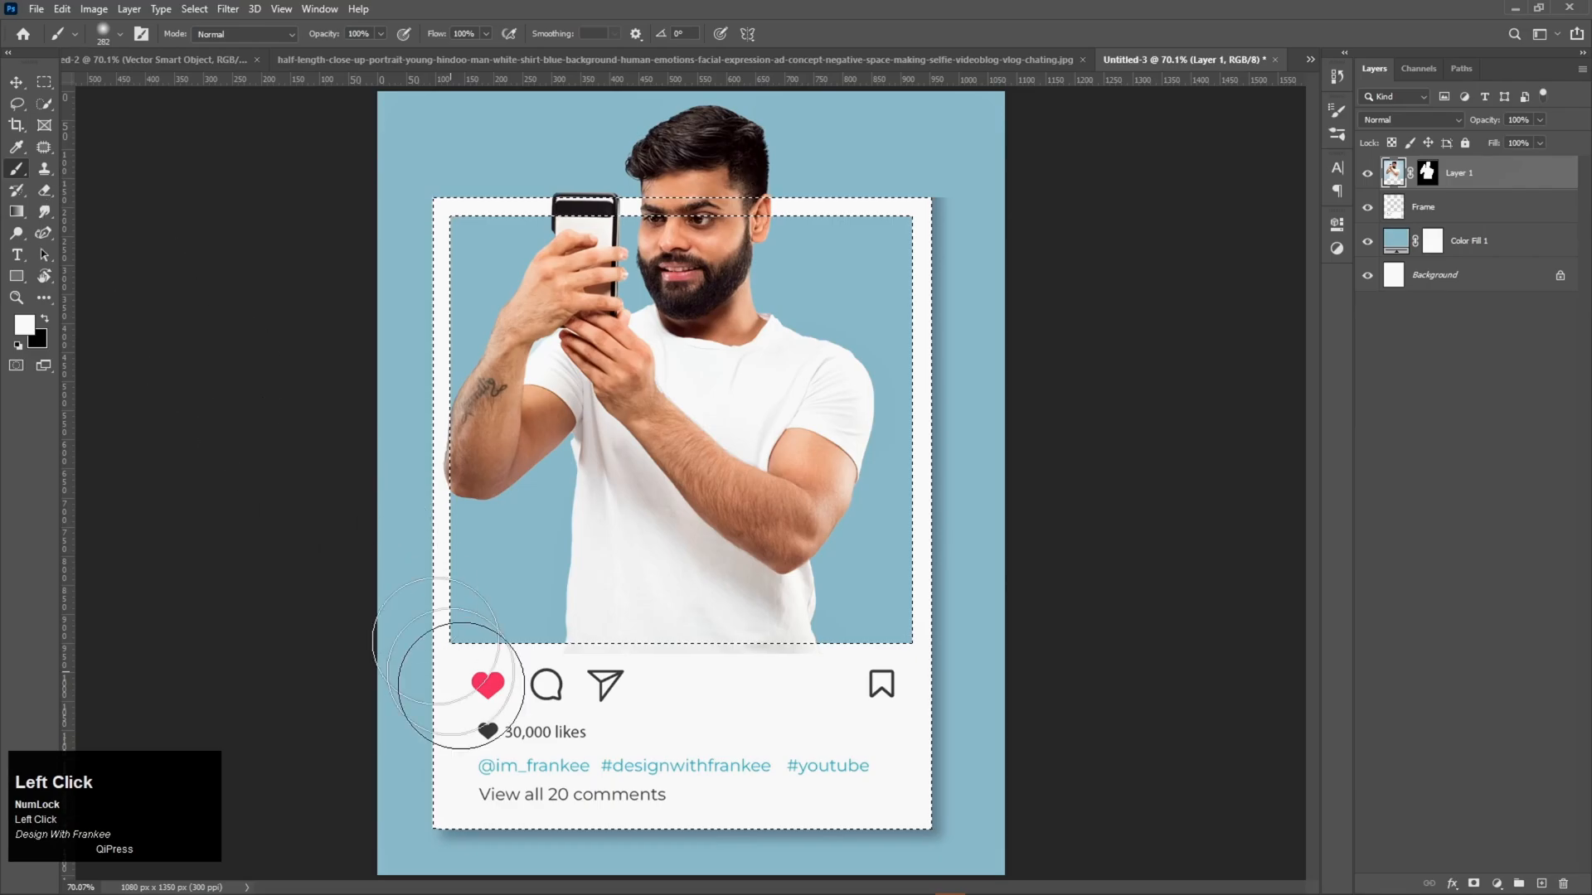
pyautogui.moveTo(850, 661); pyautogui.dragTo(850, 662)
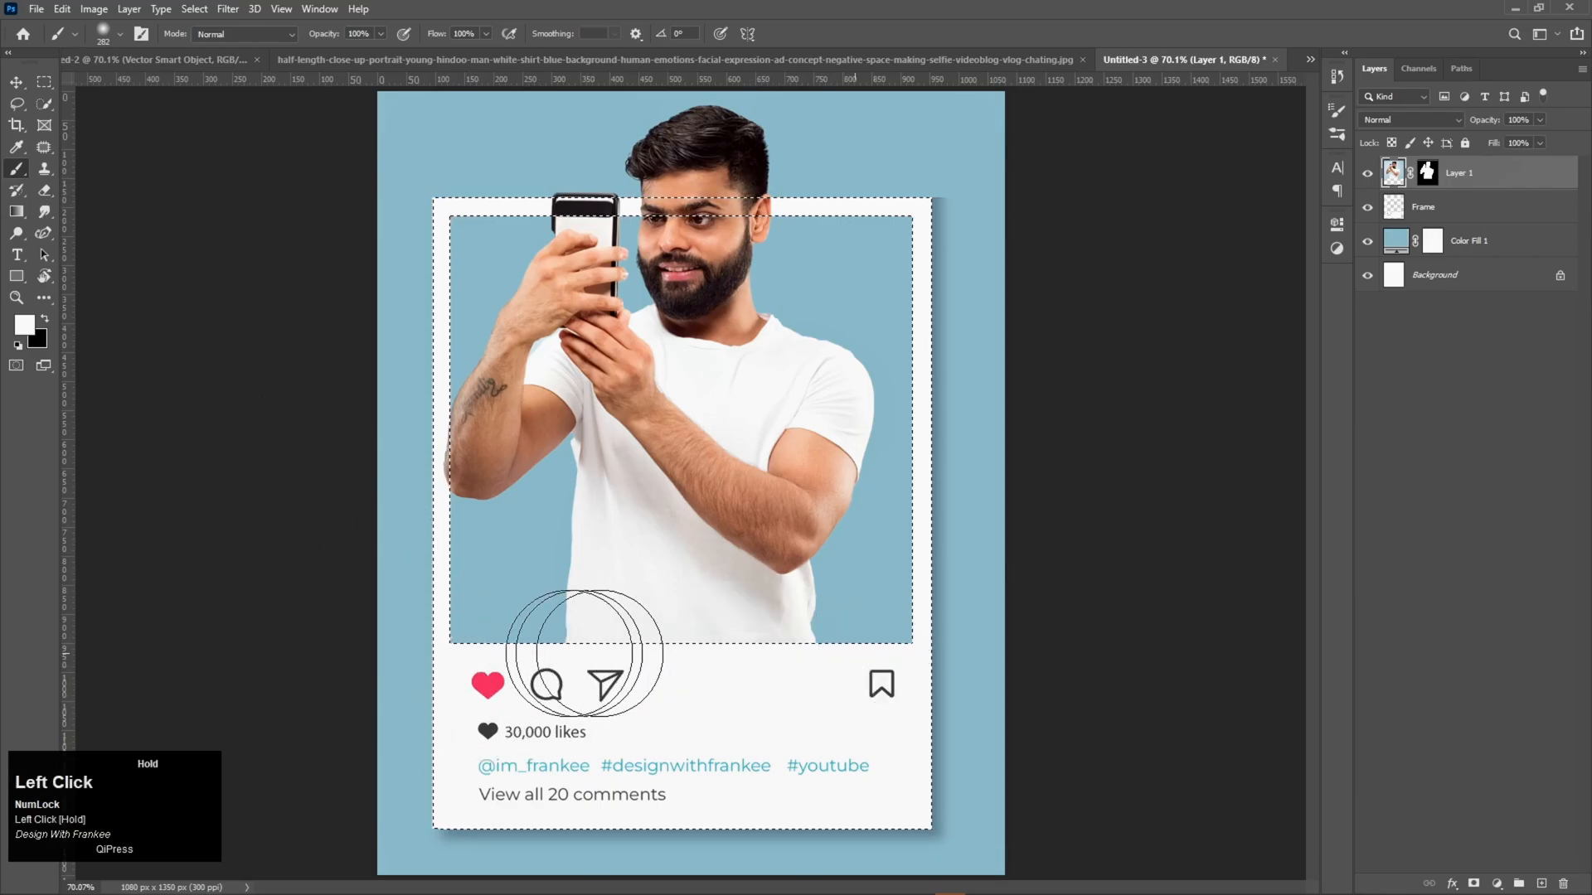
pyautogui.moveTo(792, 659); pyautogui.dragTo(856, 723)
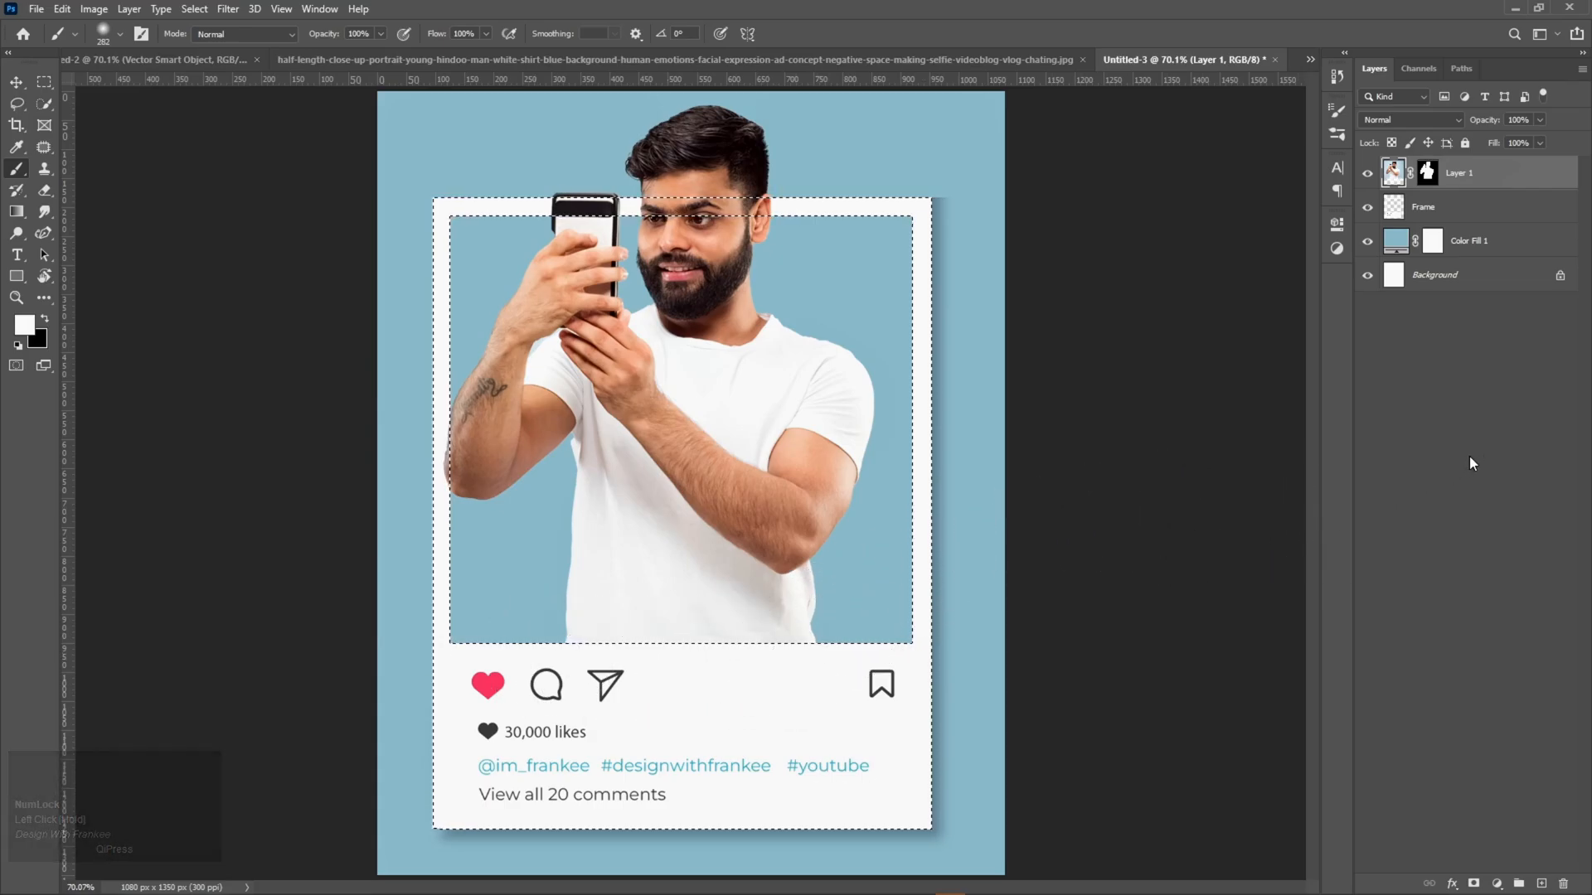
# Add a new layer clipped to Layer 1 and invert the frame selection.
pyautogui.click(1542, 880)
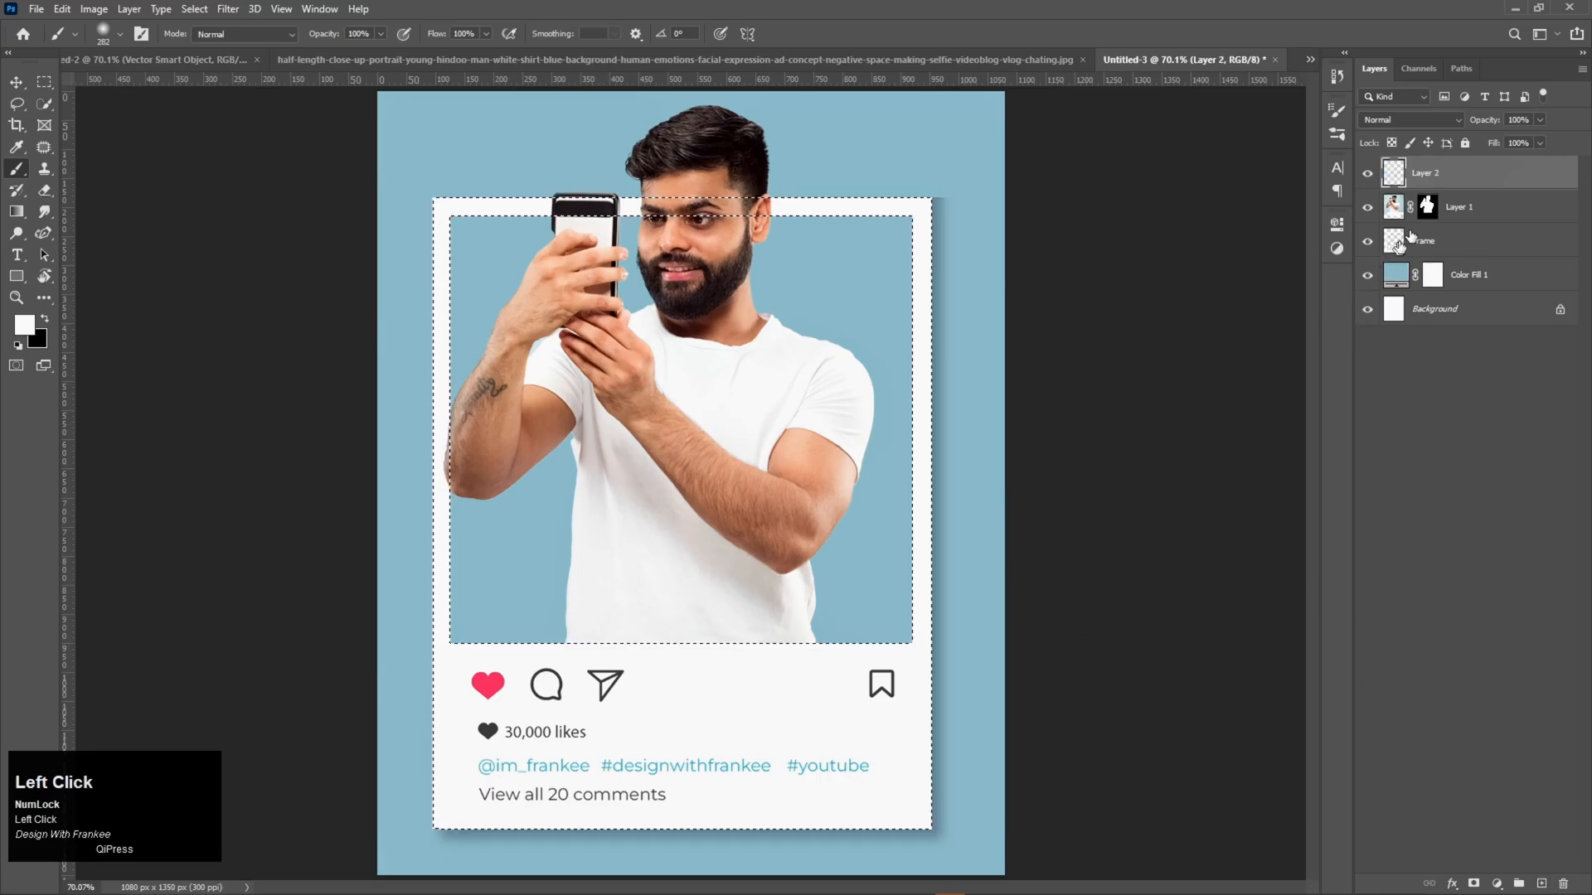
pyautogui.rightClick(1450, 175)
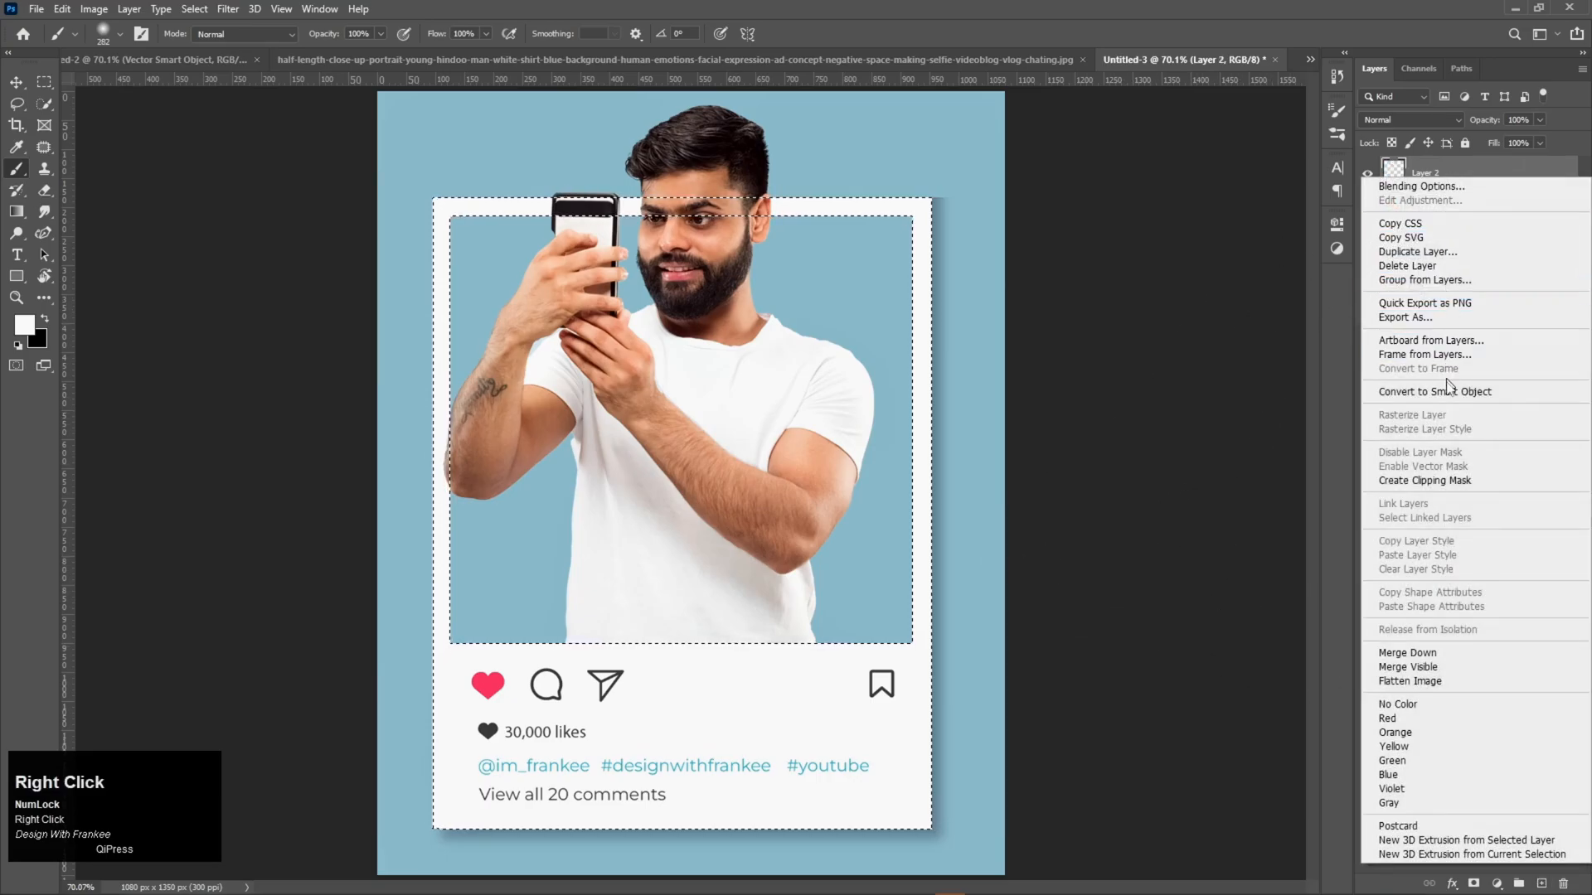
pyautogui.click(1436, 481)
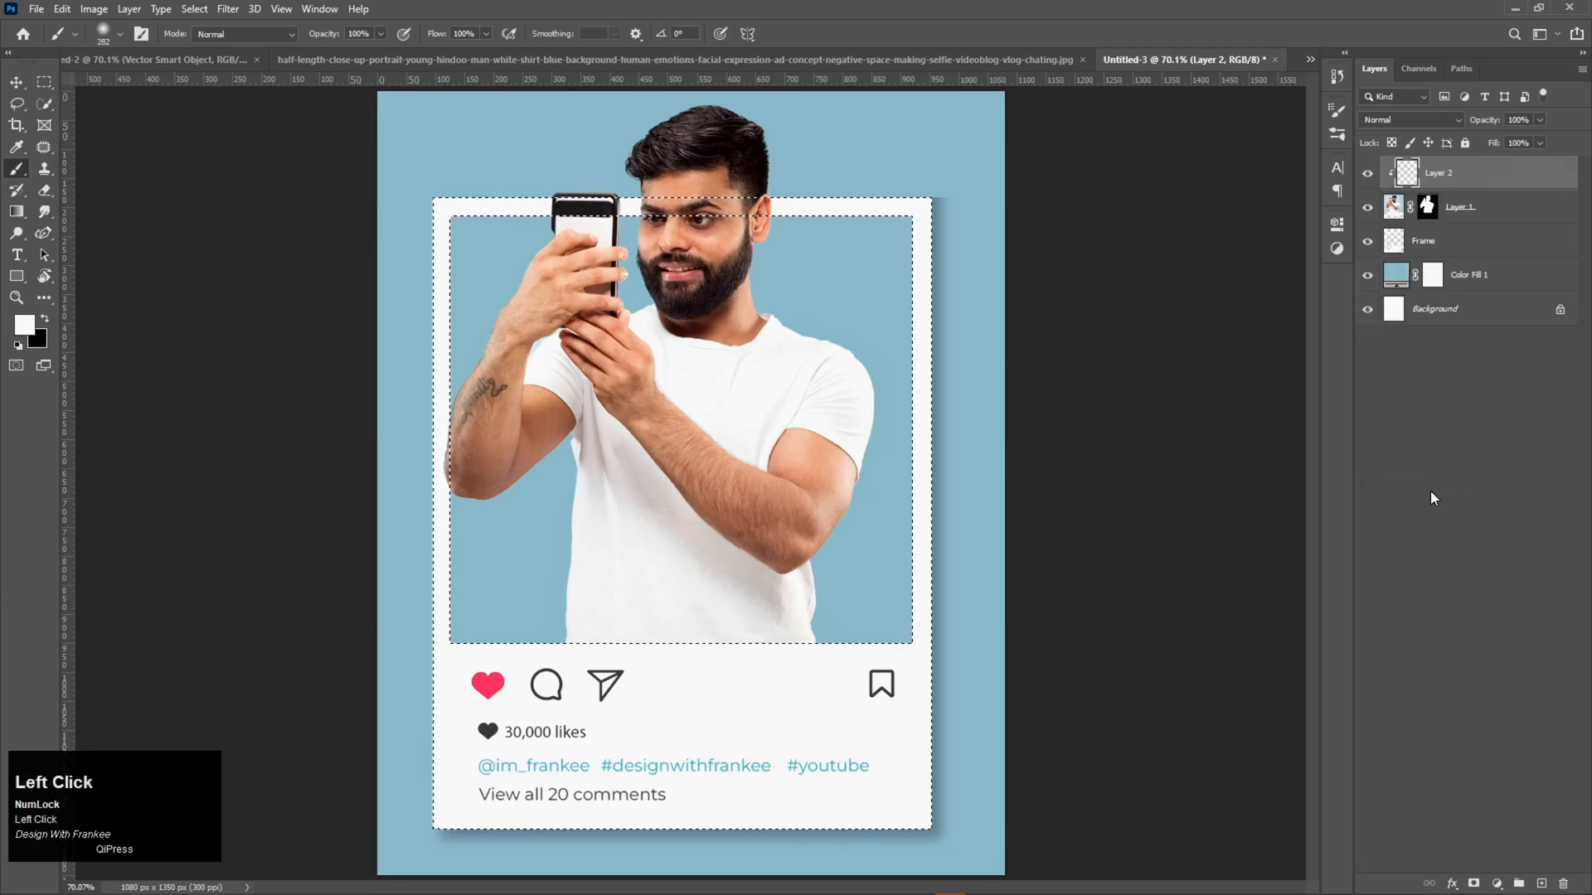
pyautogui.click(197, 10)
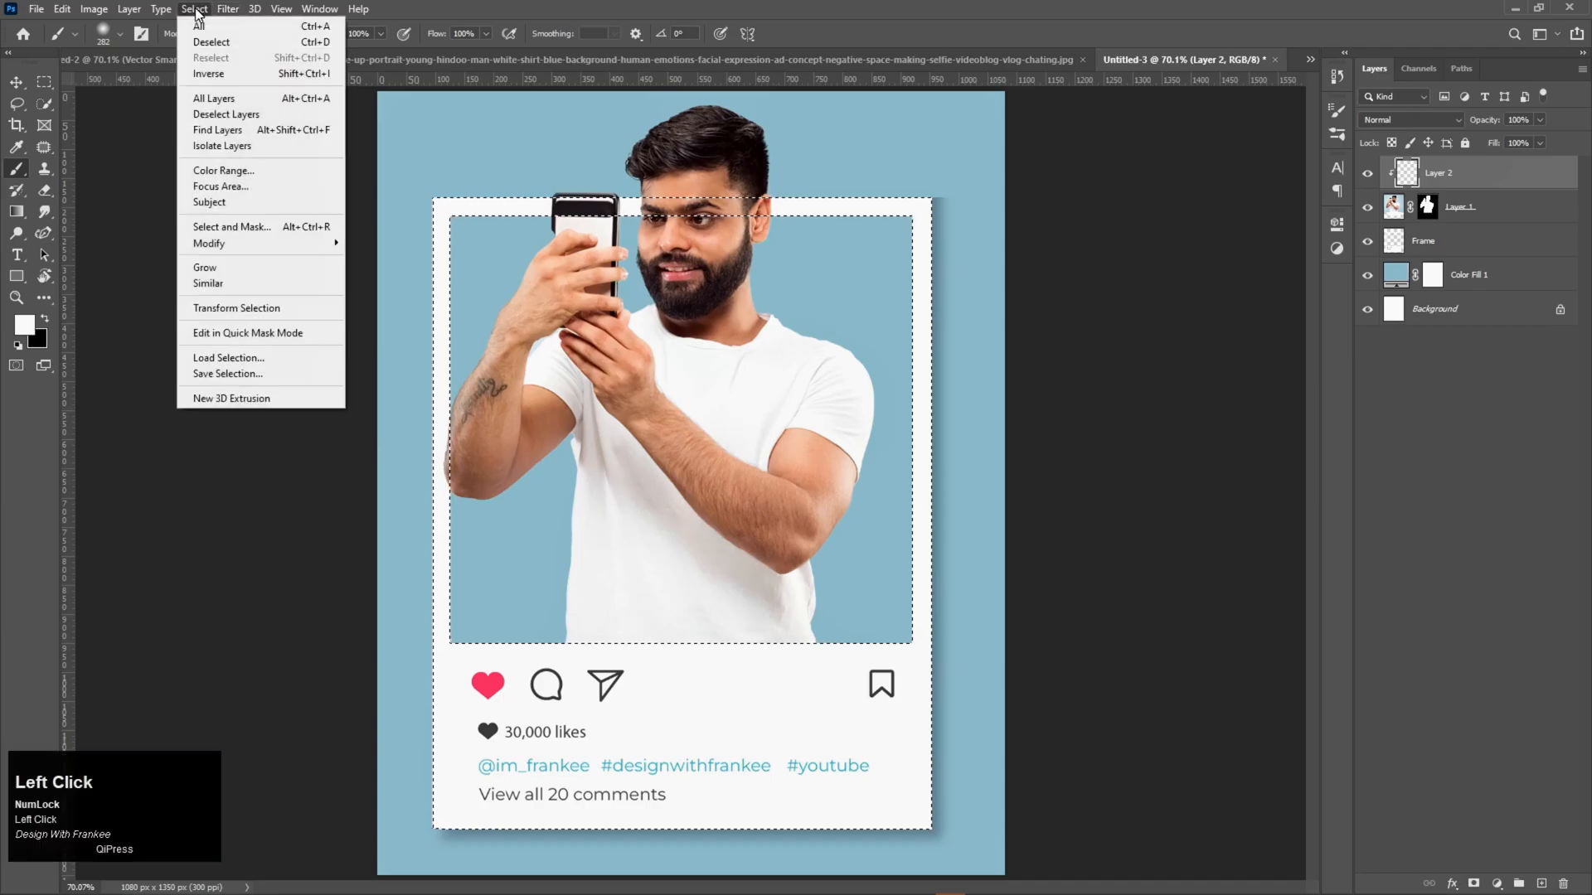
pyautogui.click(208, 73)
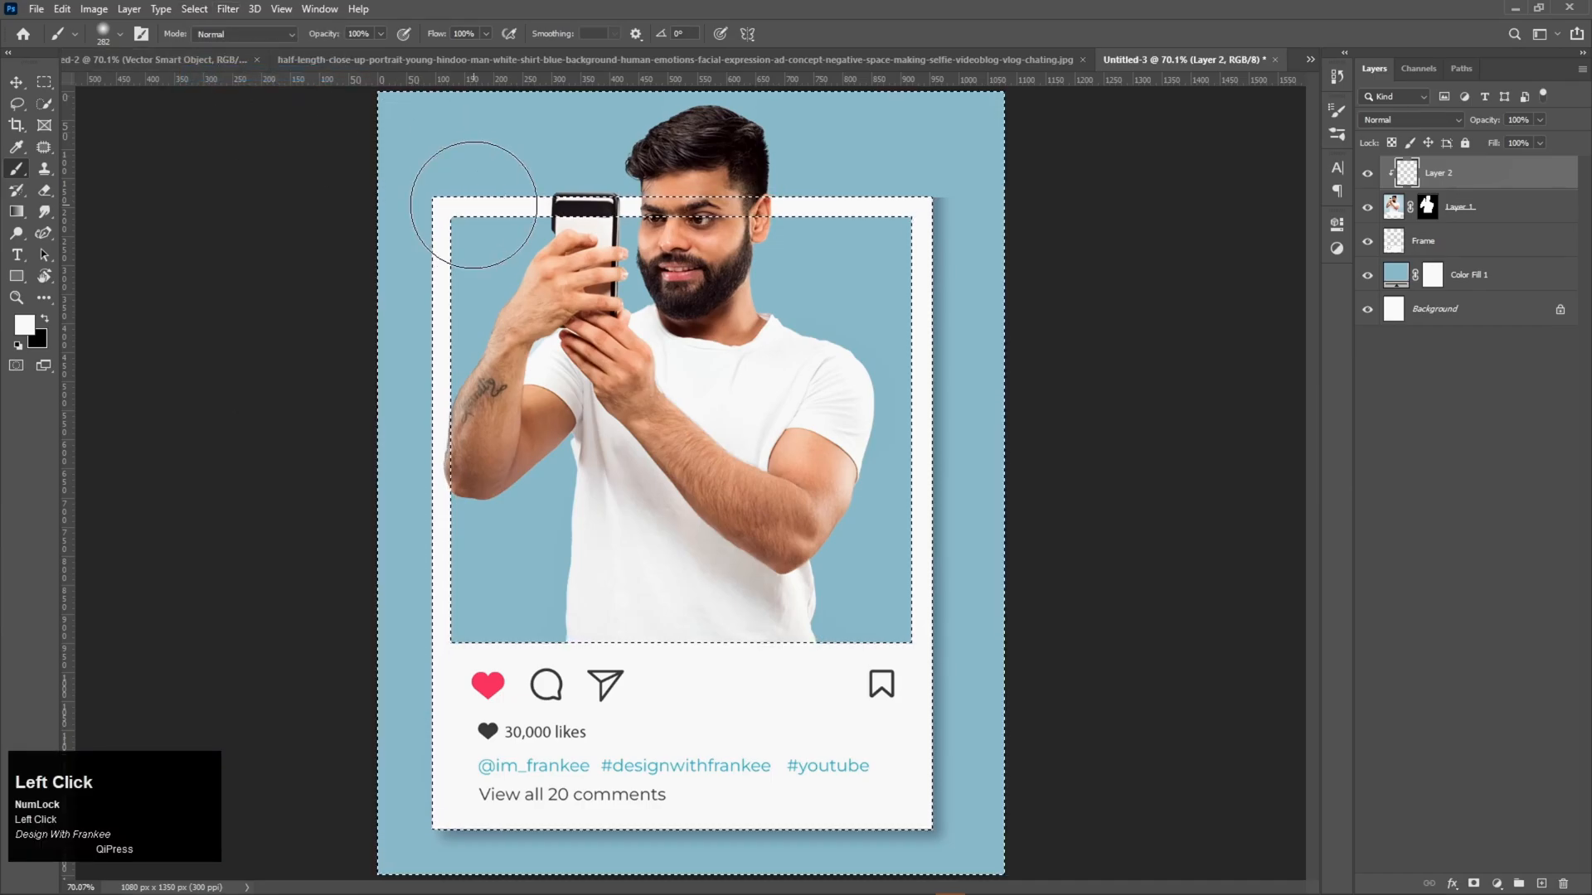
# Make black the foreground colour and choose the soft round brush from General Brushes.
pyautogui.click(46, 323)
pyautogui.rightClick(674, 458)
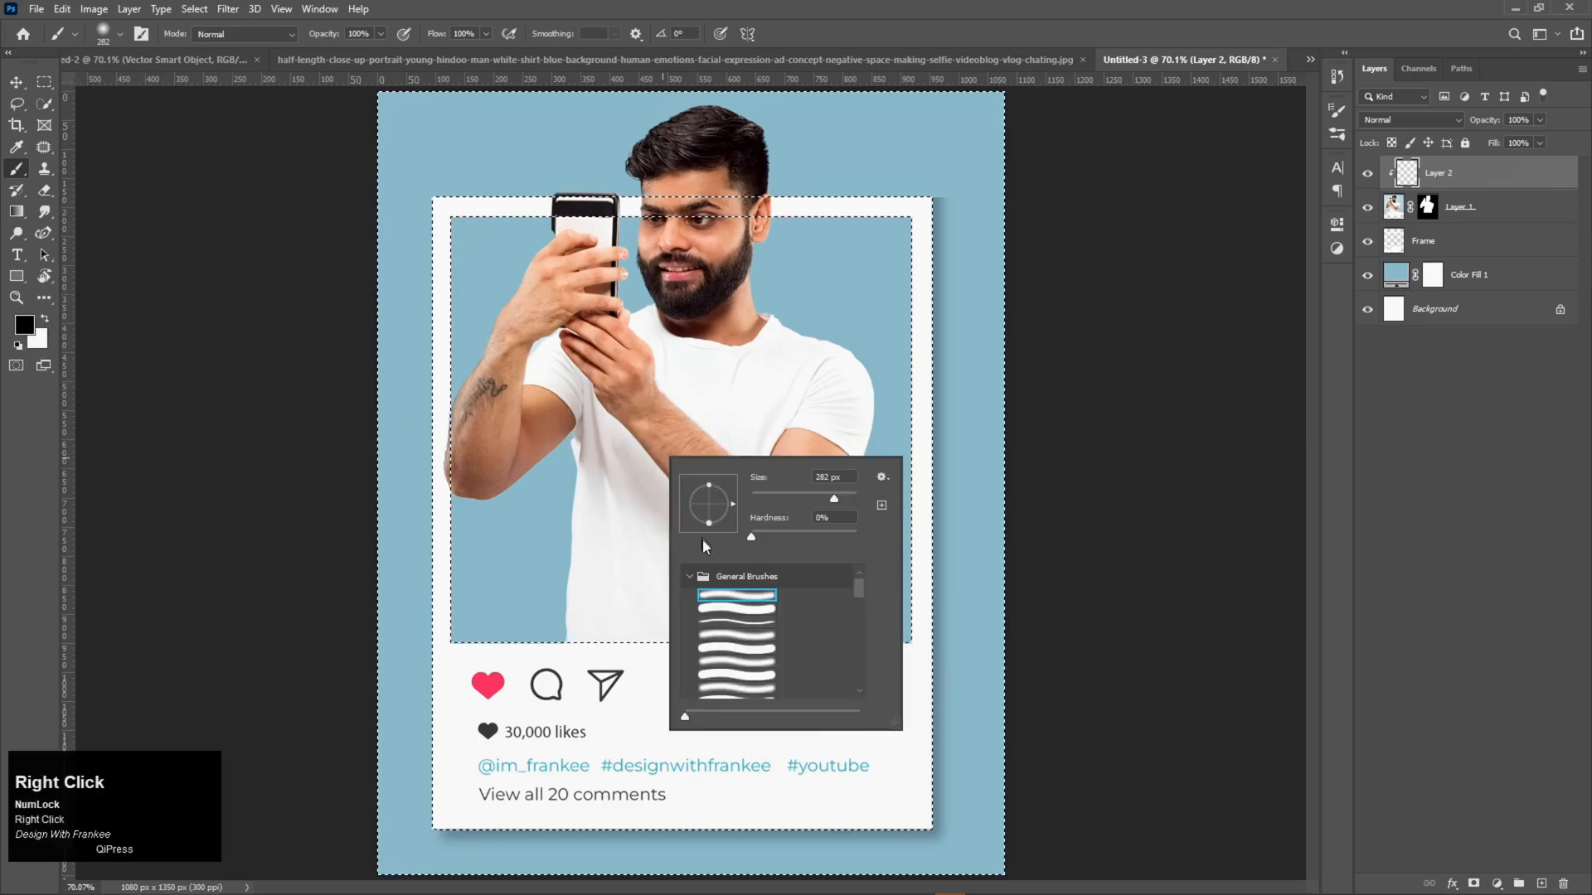
pyautogui.click(730, 598)
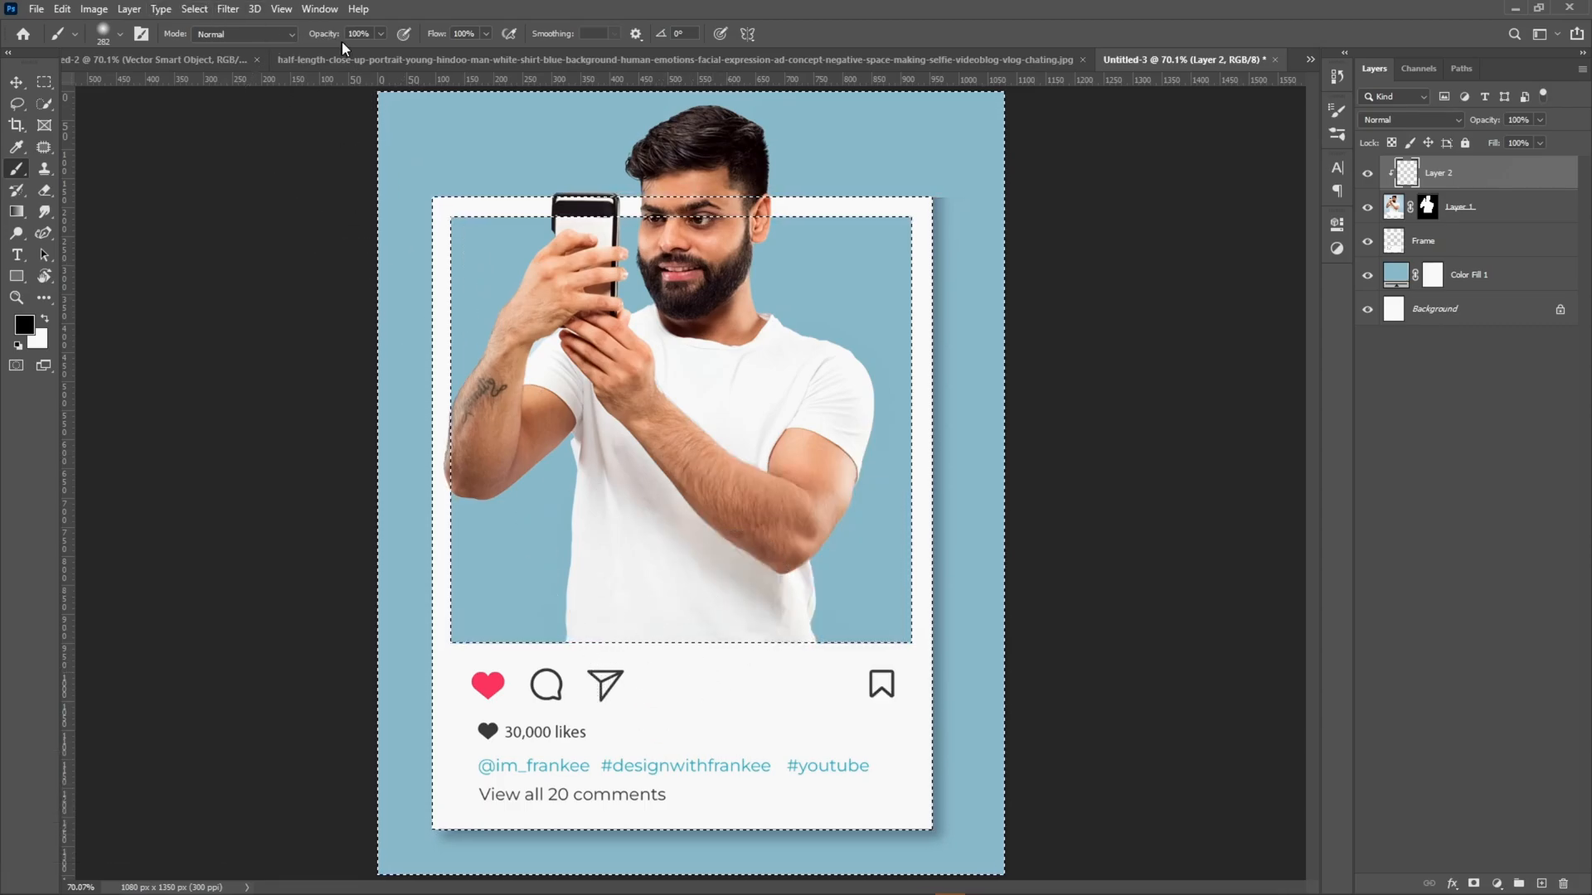
pyautogui.click(380, 33)
pyautogui.moveTo(379, 50); pyautogui.dragTo(347, 56)
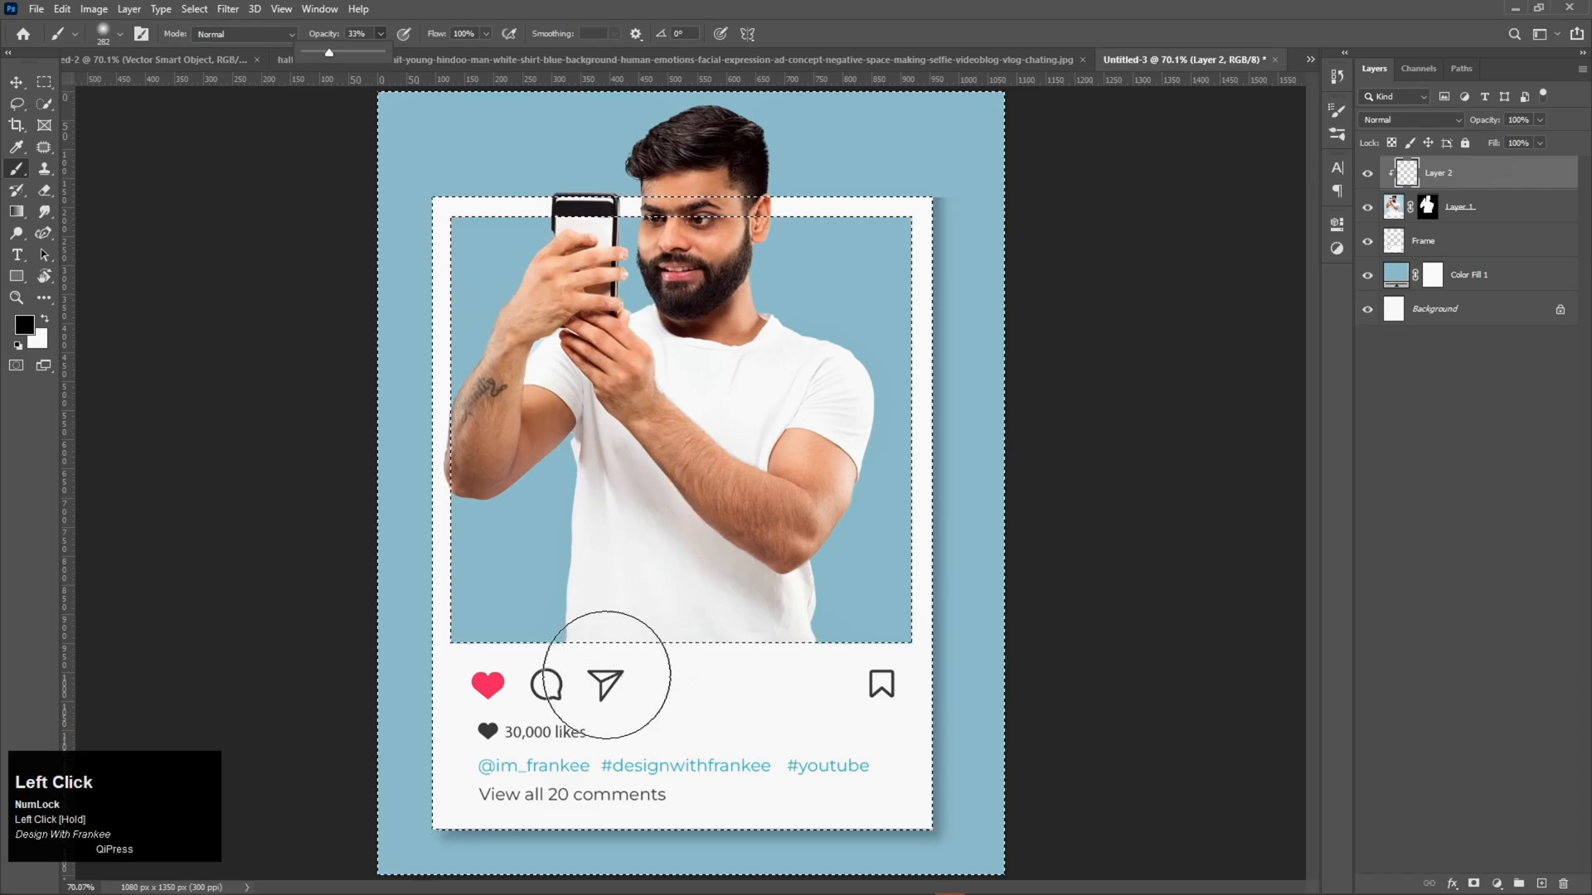
pyautogui.click(620, 675)
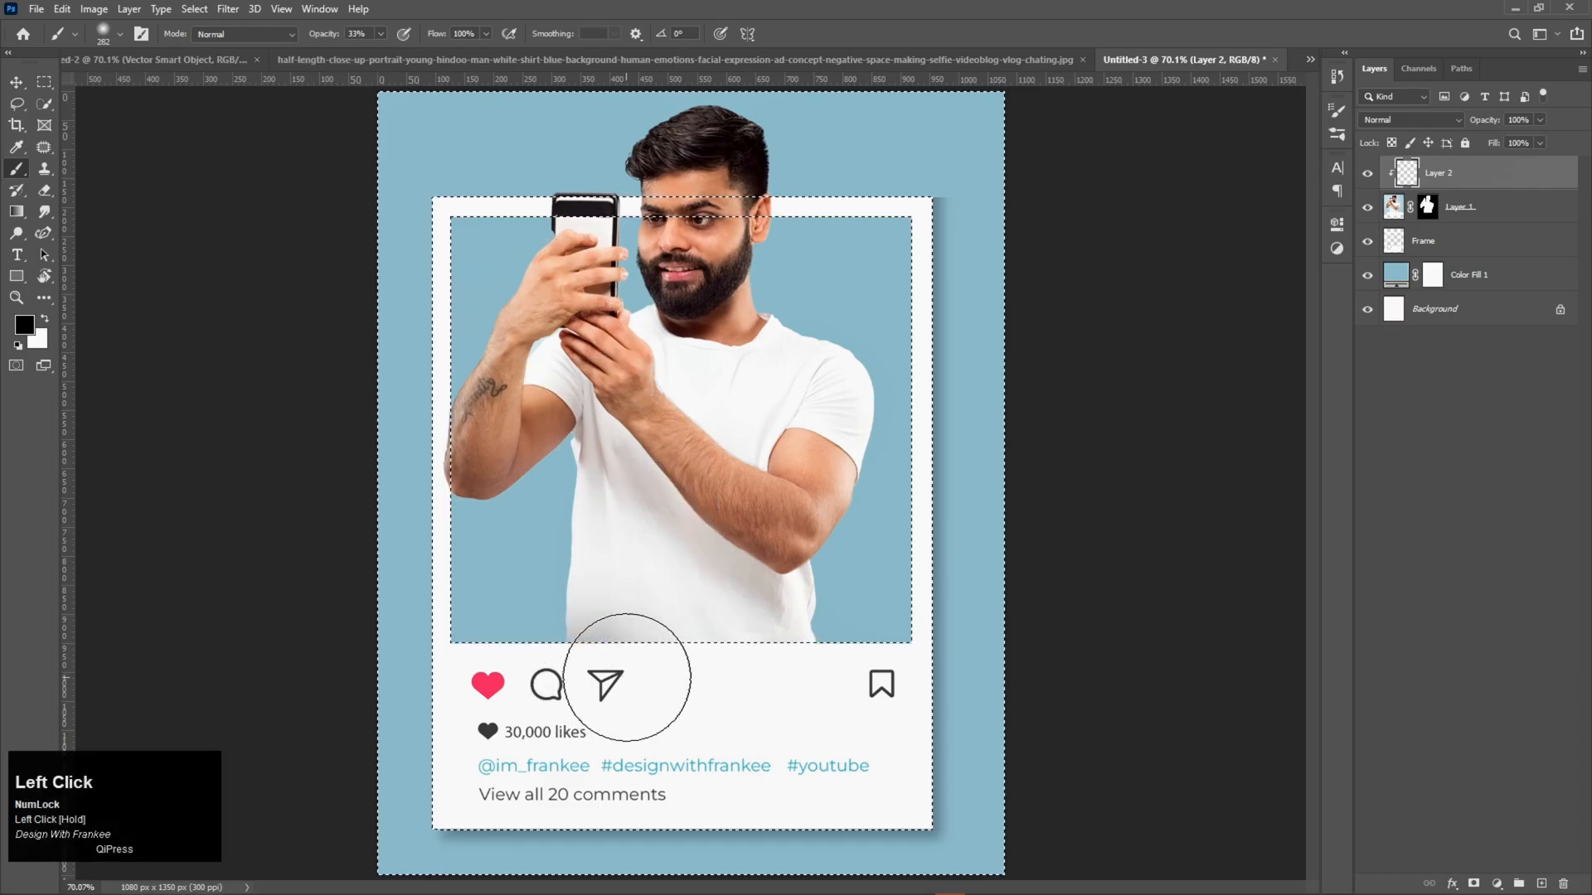
pyautogui.hotkey('ctrl', 'z')
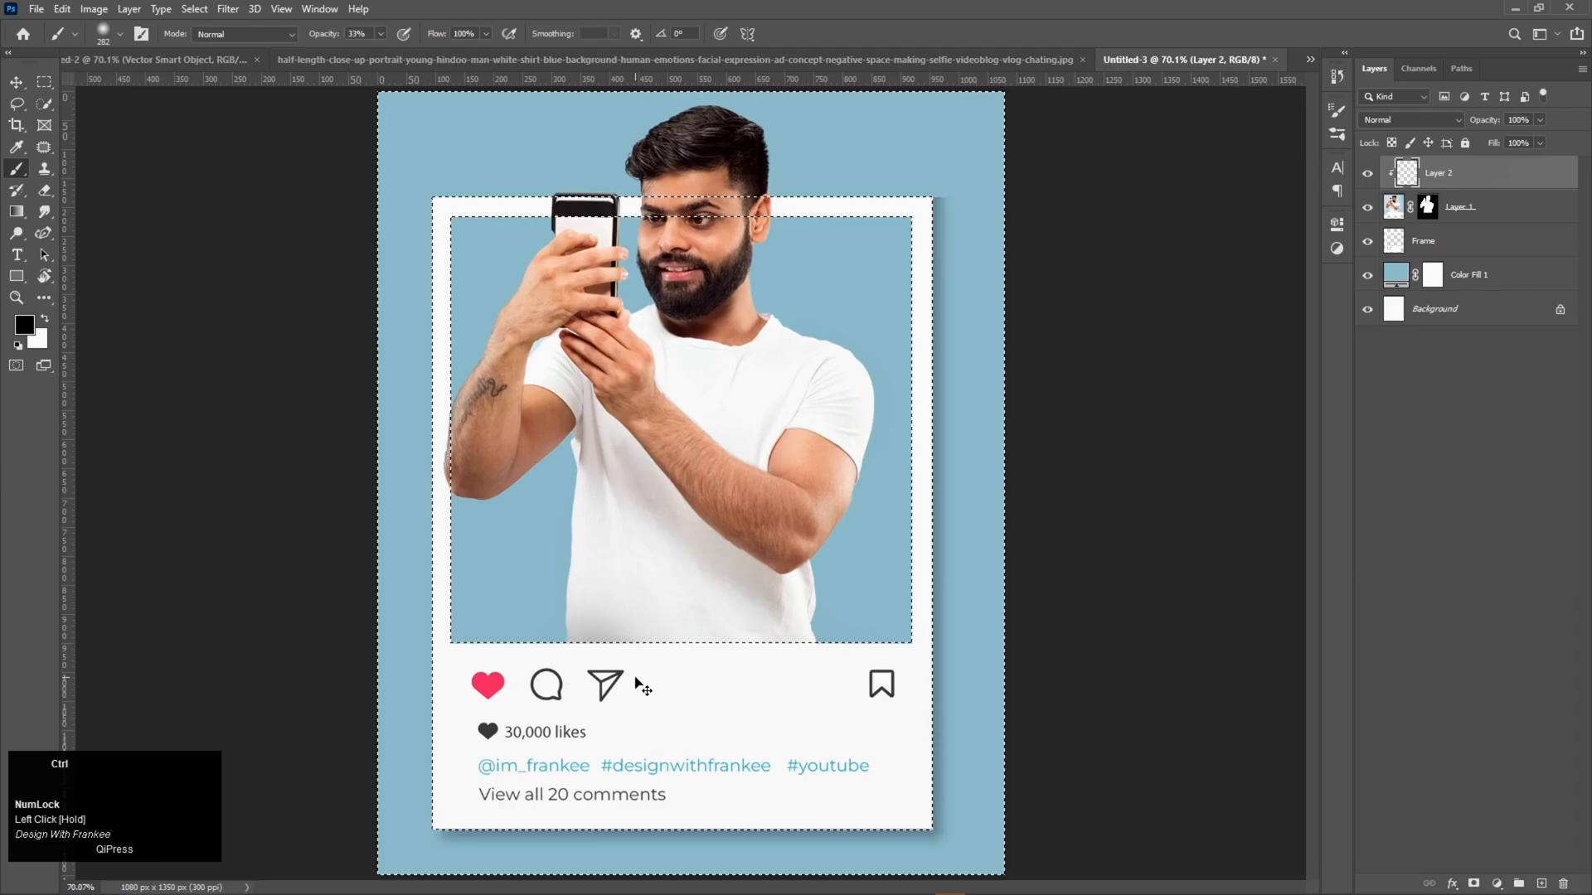
# Reduce the brush size to 179 px and its opacity to 18%.
pyautogui.keyDown('alt'); pyautogui.rightClick(635, 677); pyautogui.keyUp('alt')
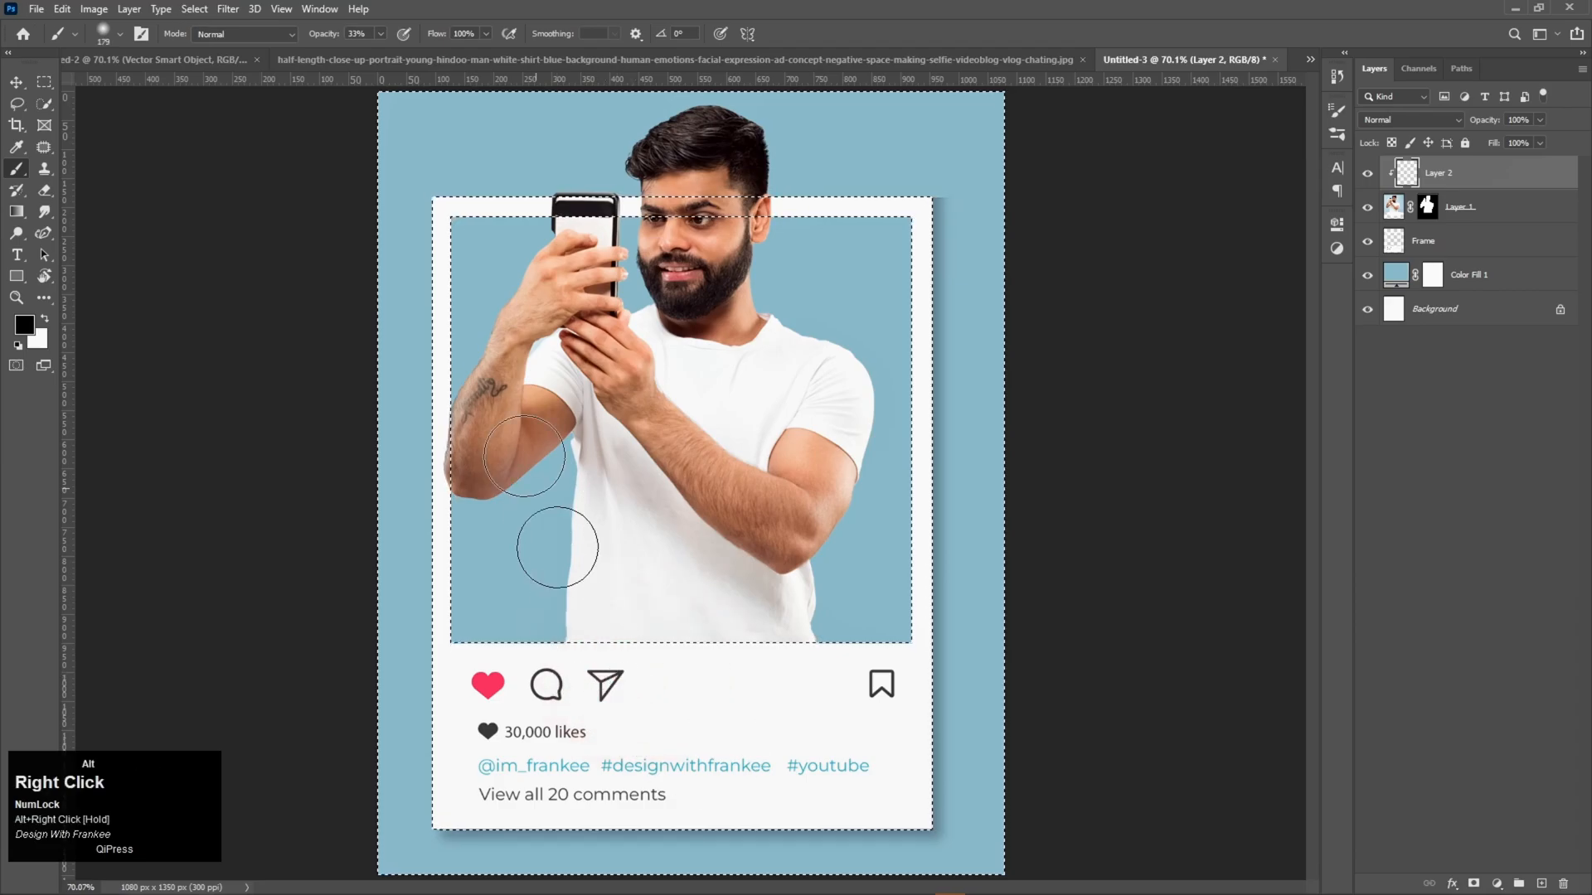
pyautogui.click(381, 34)
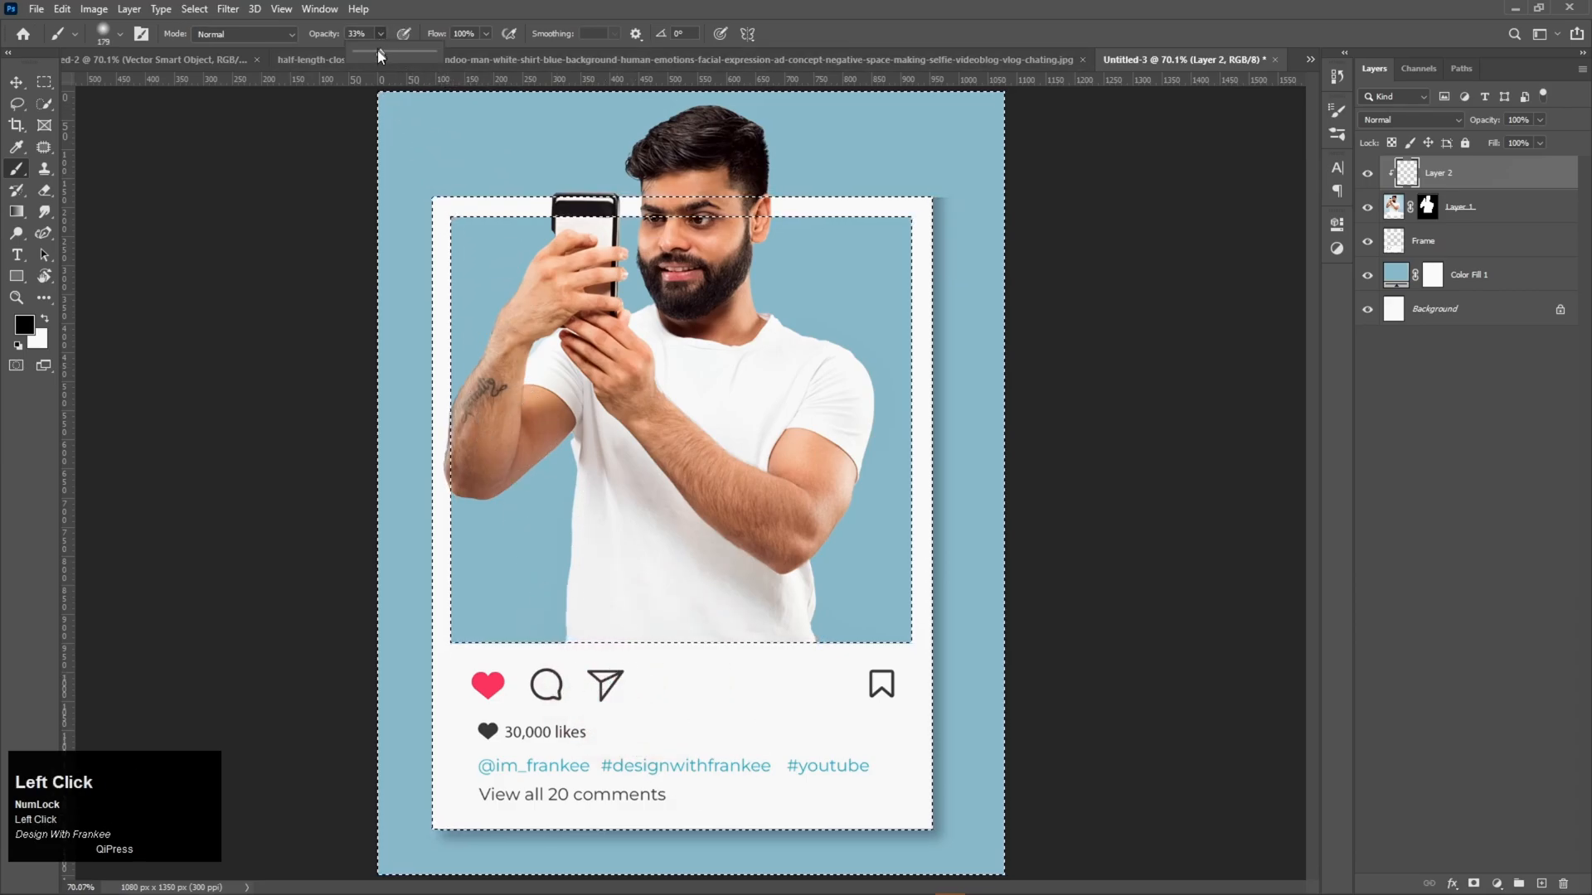
pyautogui.moveTo(378, 55); pyautogui.dragTo(373, 60)
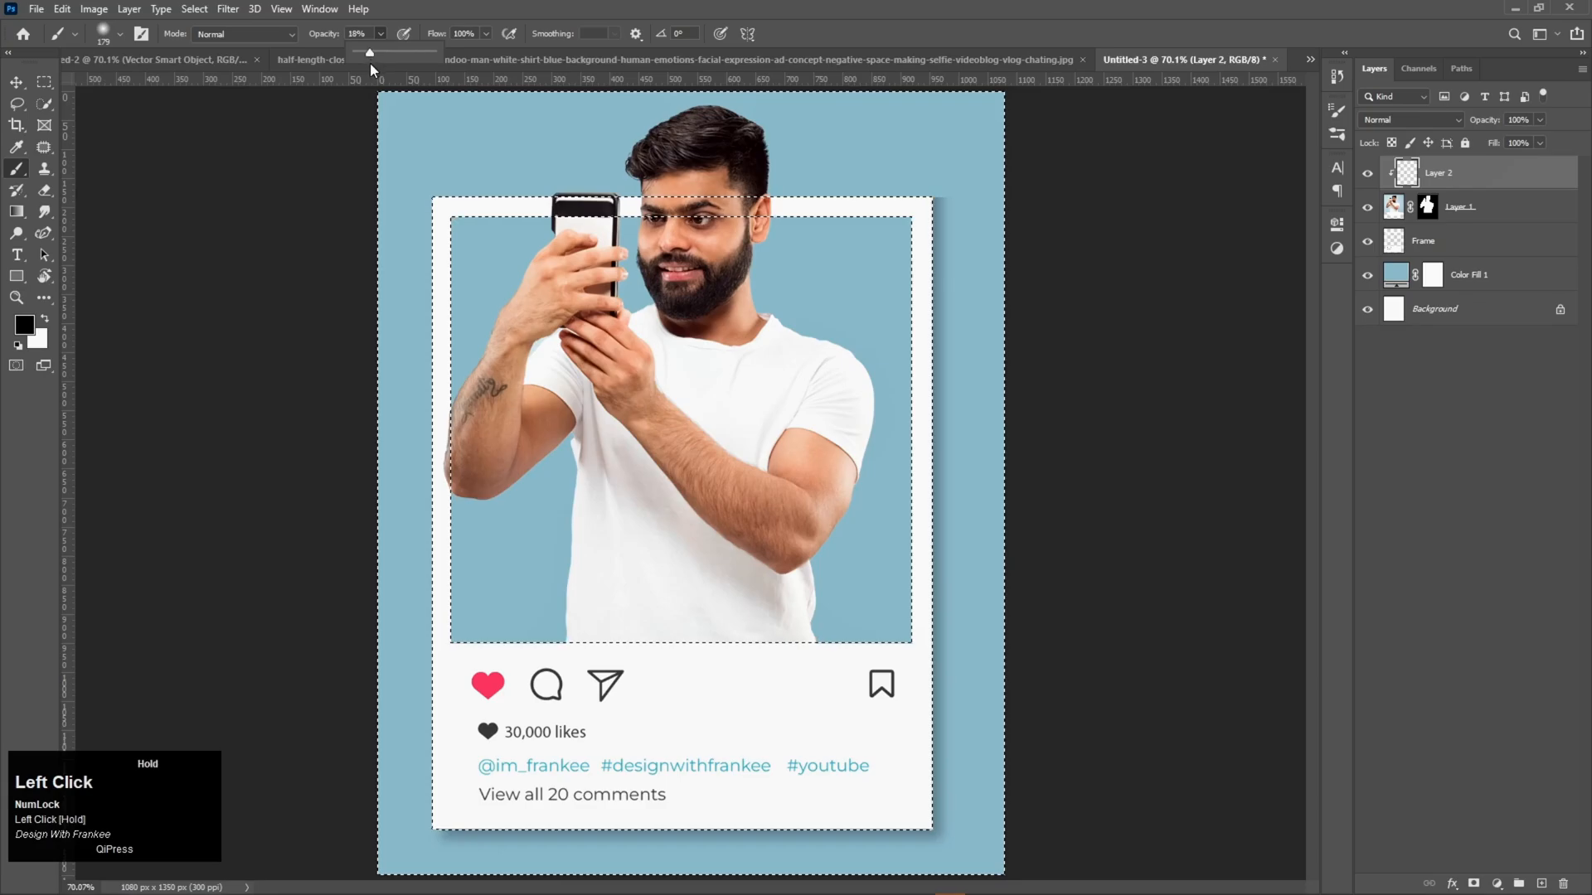
# Paint soft black shading on Layer 2 around the photo window's inner edges, building it up along the bottom of the man's shirt.
pyautogui.moveTo(572, 663); pyautogui.dragTo(603, 666)
pyautogui.moveTo(858, 688)
pyautogui.mouseDown()
pyautogui.moveTo(833, 663)
pyautogui.moveTo(674, 682)
pyautogui.moveTo(824, 697)
pyautogui.moveTo(930, 672)
pyautogui.moveTo(923, 557)
pyautogui.mouseUp()
pyautogui.moveTo(917, 406); pyautogui.dragTo(917, 323)
pyautogui.moveTo(917, 215)
pyautogui.mouseDown()
pyautogui.moveTo(533, 199)
pyautogui.moveTo(445, 218)
pyautogui.moveTo(436, 274)
pyautogui.mouseUp()
pyautogui.moveTo(442, 456); pyautogui.dragTo(436, 590)
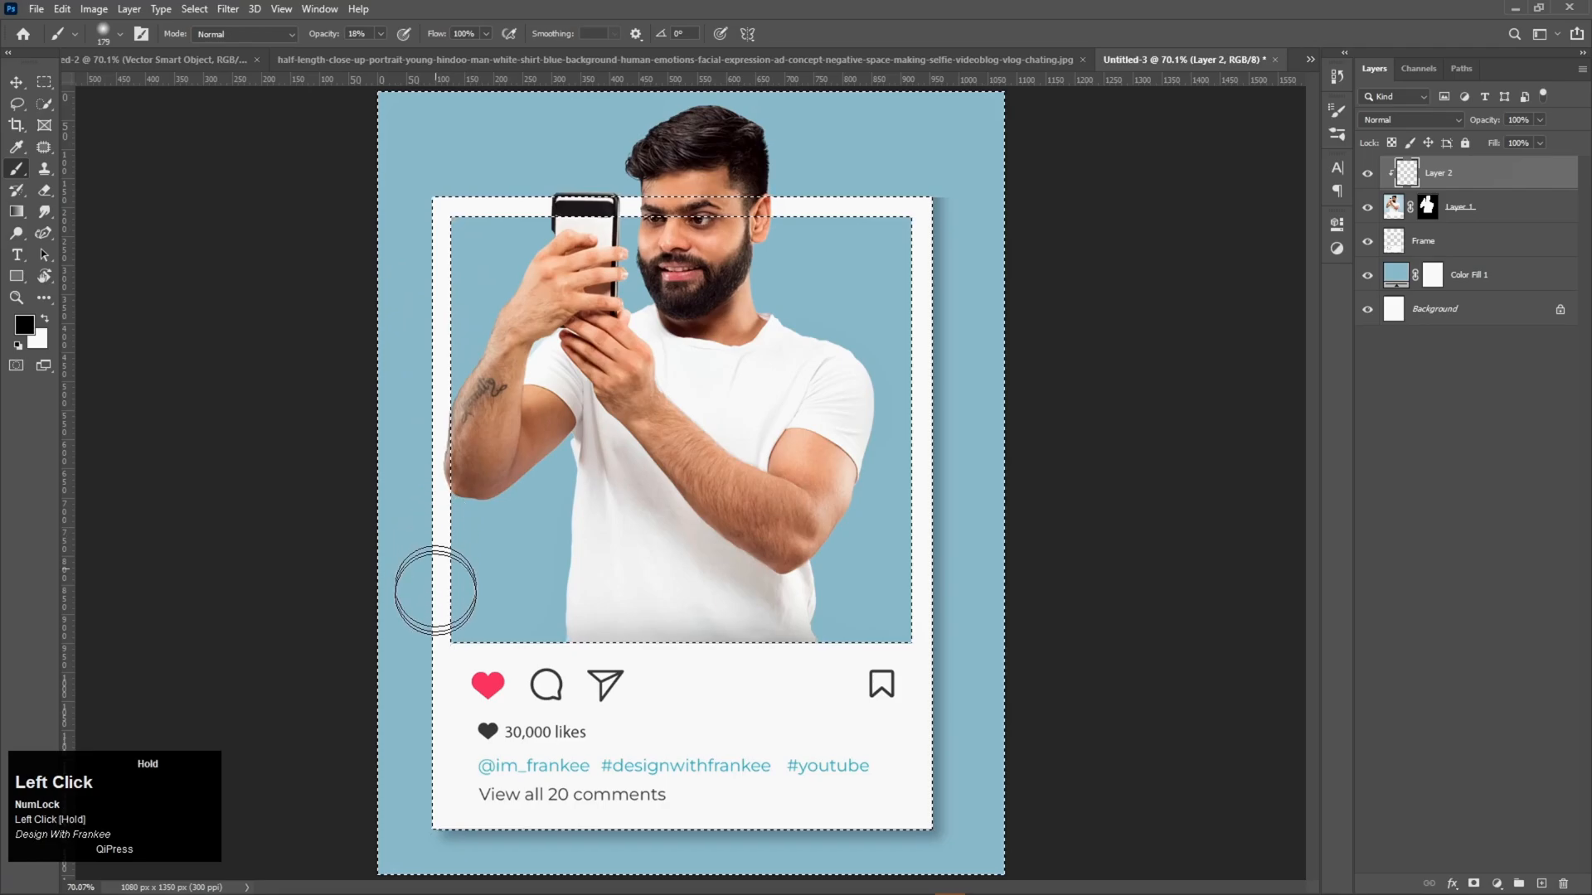
pyautogui.moveTo(461, 677); pyautogui.dragTo(681, 679)
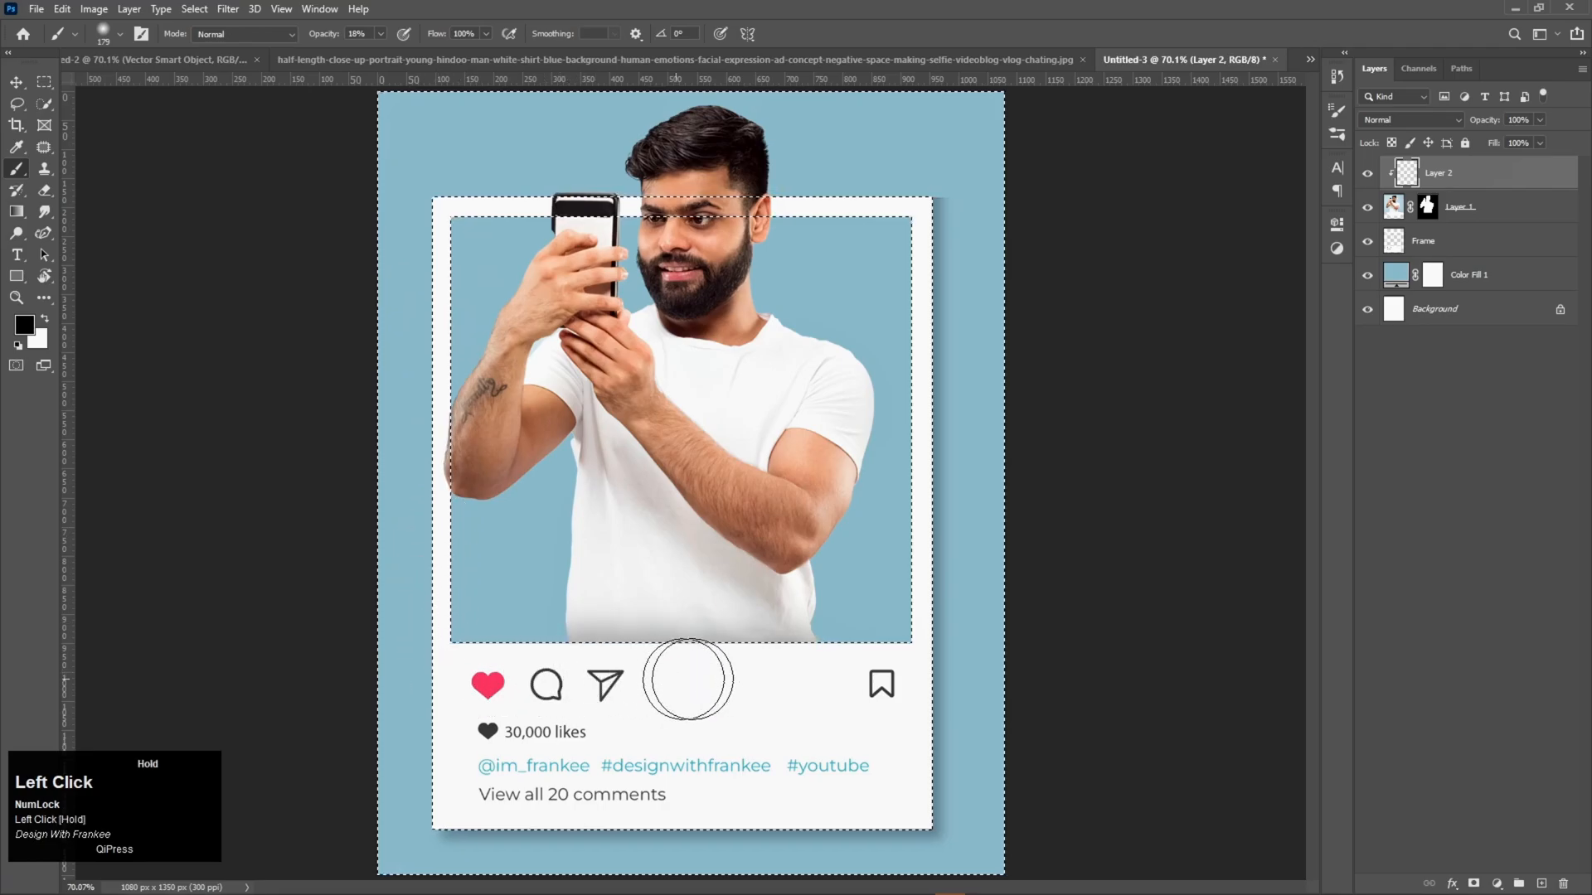
pyautogui.moveTo(868, 691)
pyautogui.mouseDown()
pyautogui.moveTo(967, 590)
pyautogui.moveTo(923, 517)
pyautogui.mouseUp()
pyautogui.moveTo(922, 282)
pyautogui.mouseDown()
pyautogui.moveTo(917, 213)
pyautogui.moveTo(815, 199)
pyautogui.mouseUp()
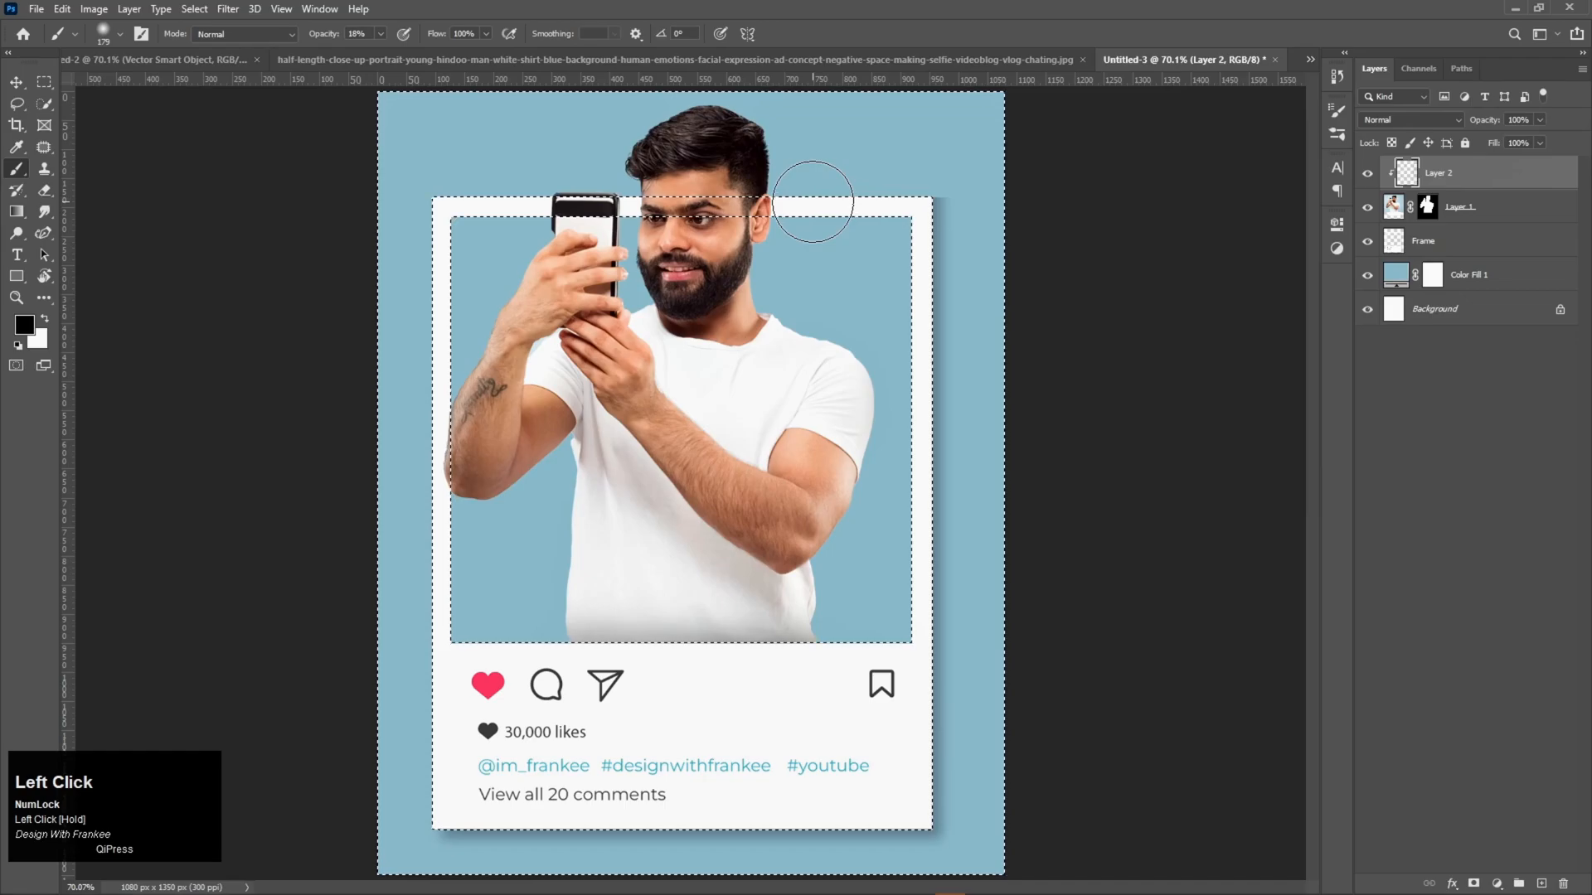
# Add a new layer clipped to the Frame layer and invert the selection so that it covers the white frame.
pyautogui.click(1485, 249)
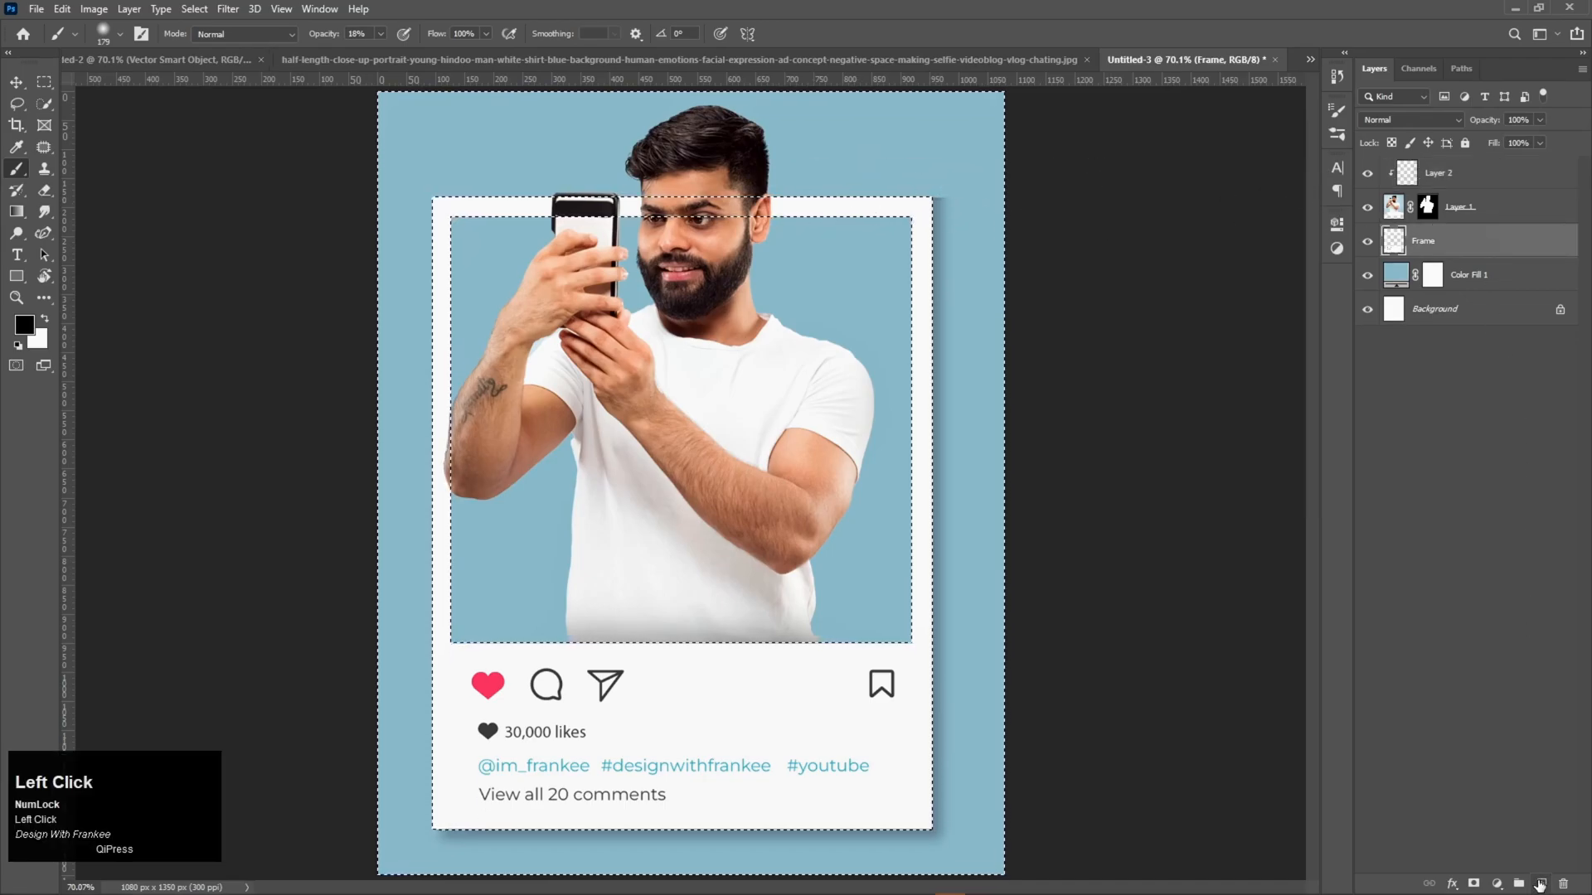
pyautogui.click(1542, 881)
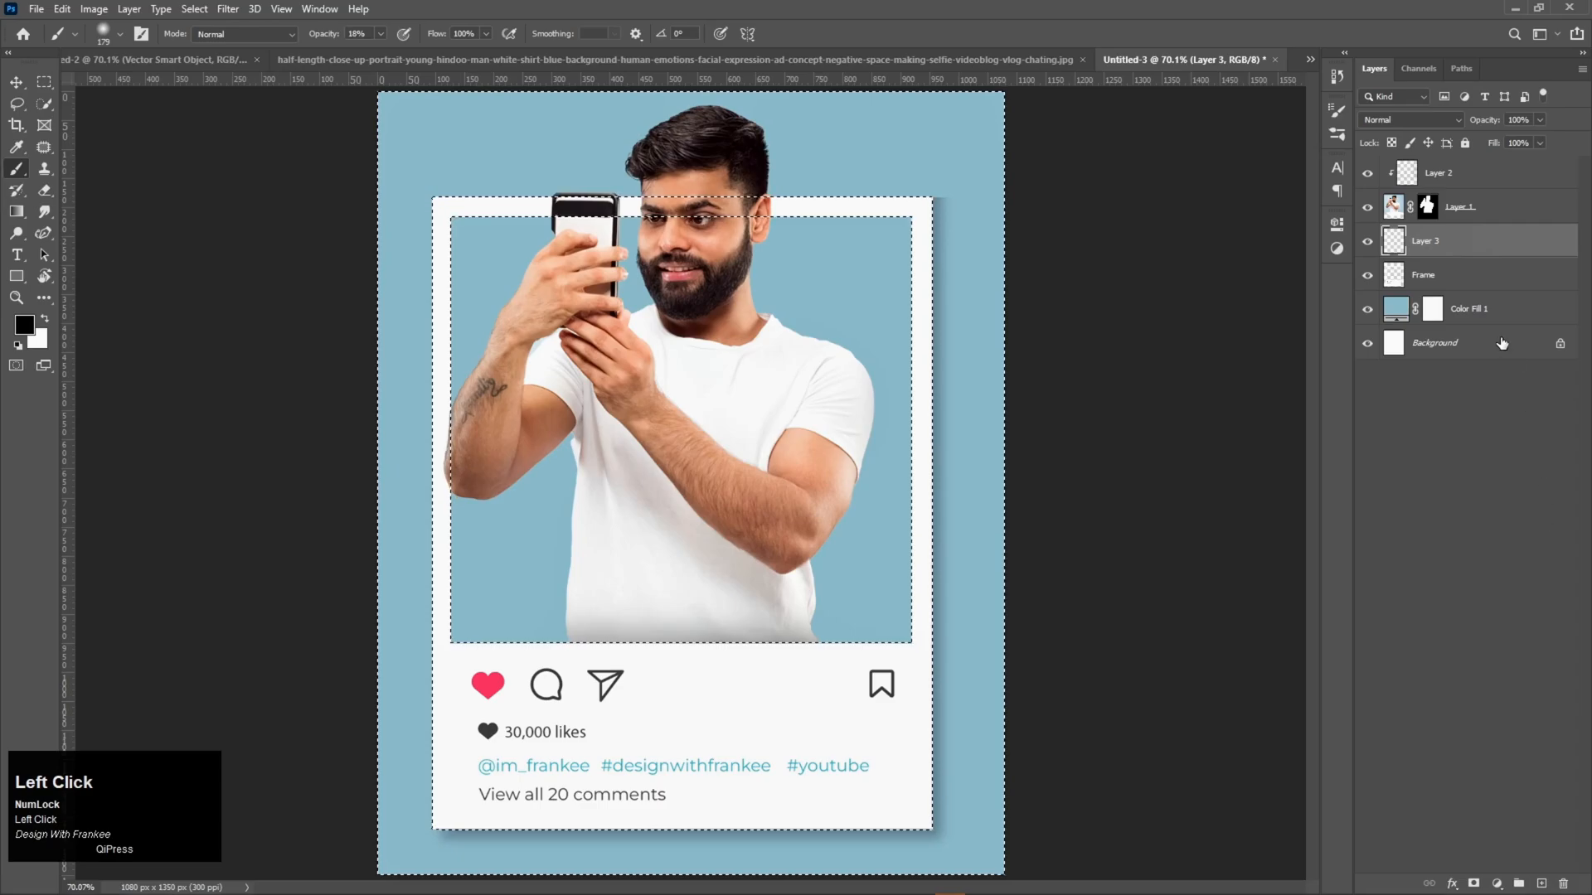
pyautogui.rightClick(1455, 250)
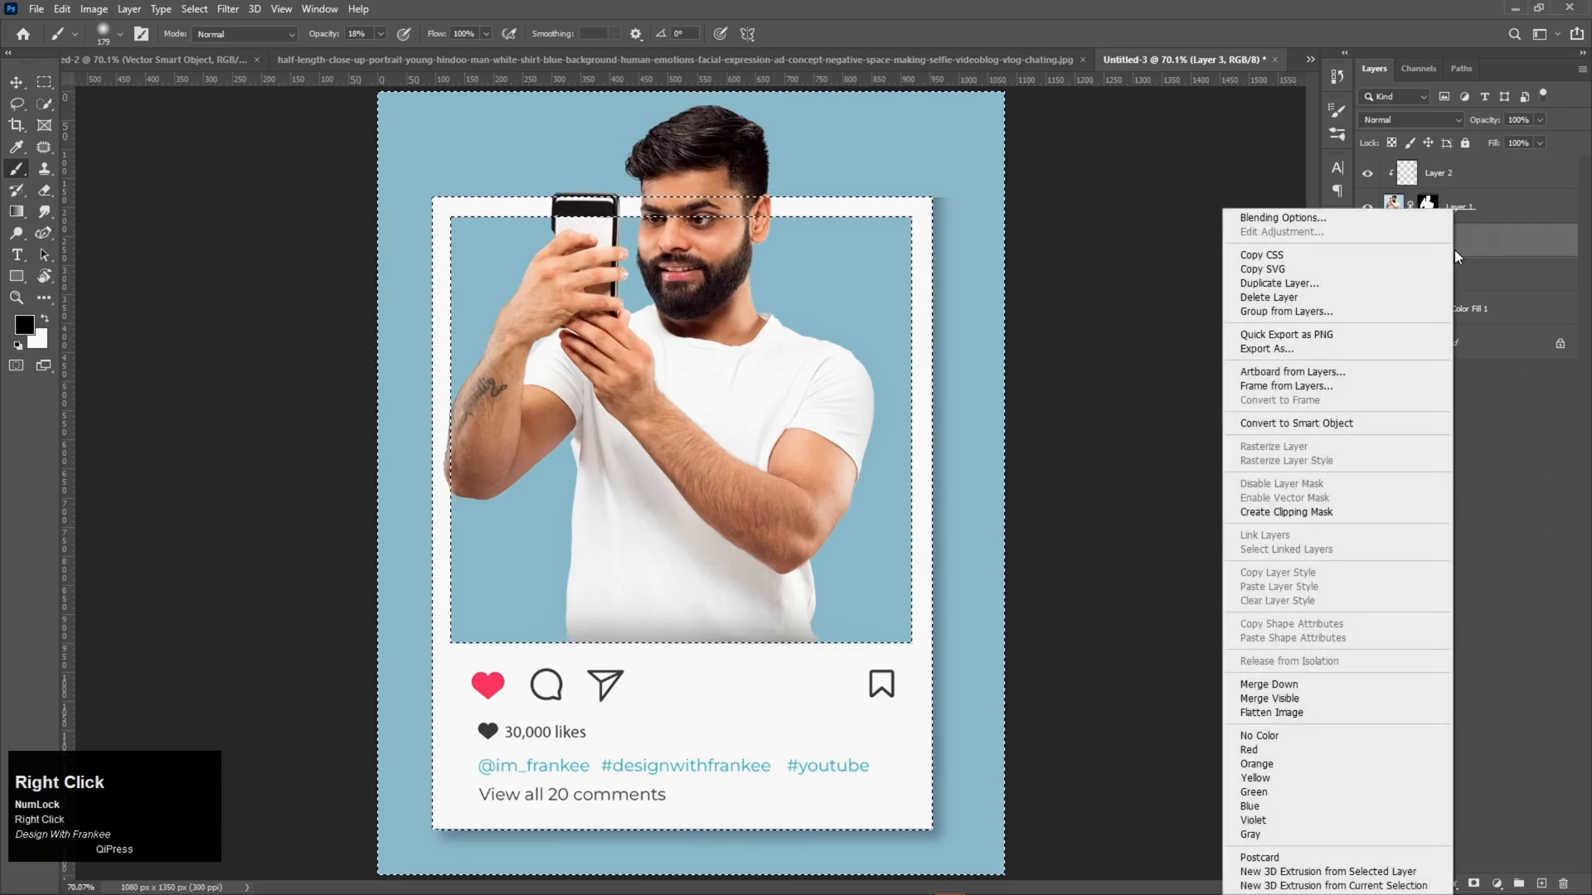
pyautogui.click(1313, 511)
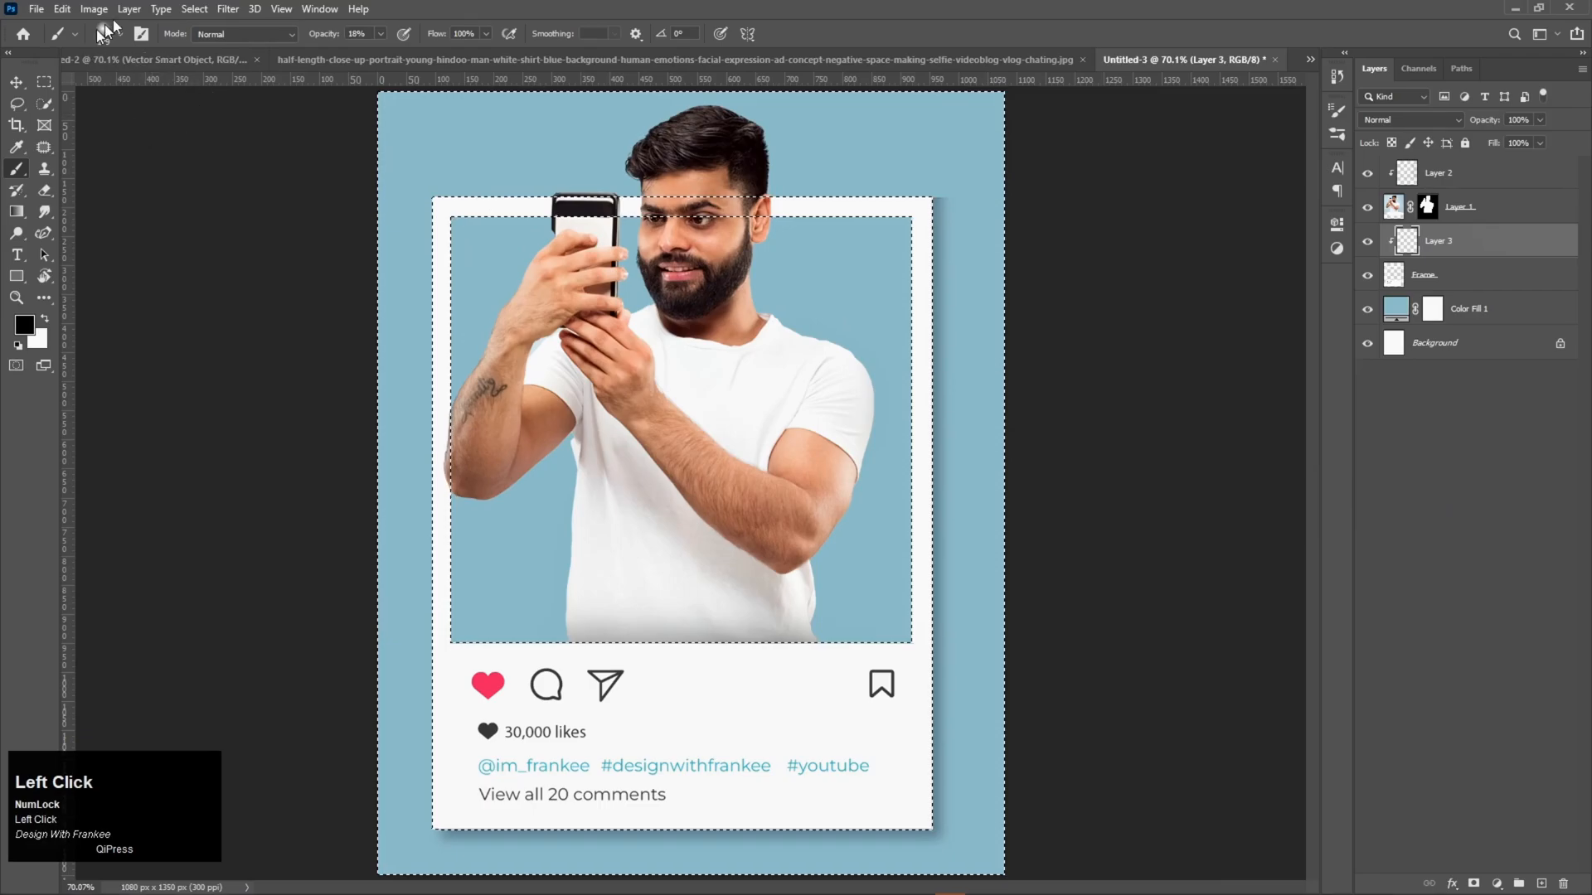
pyautogui.click(199, 12)
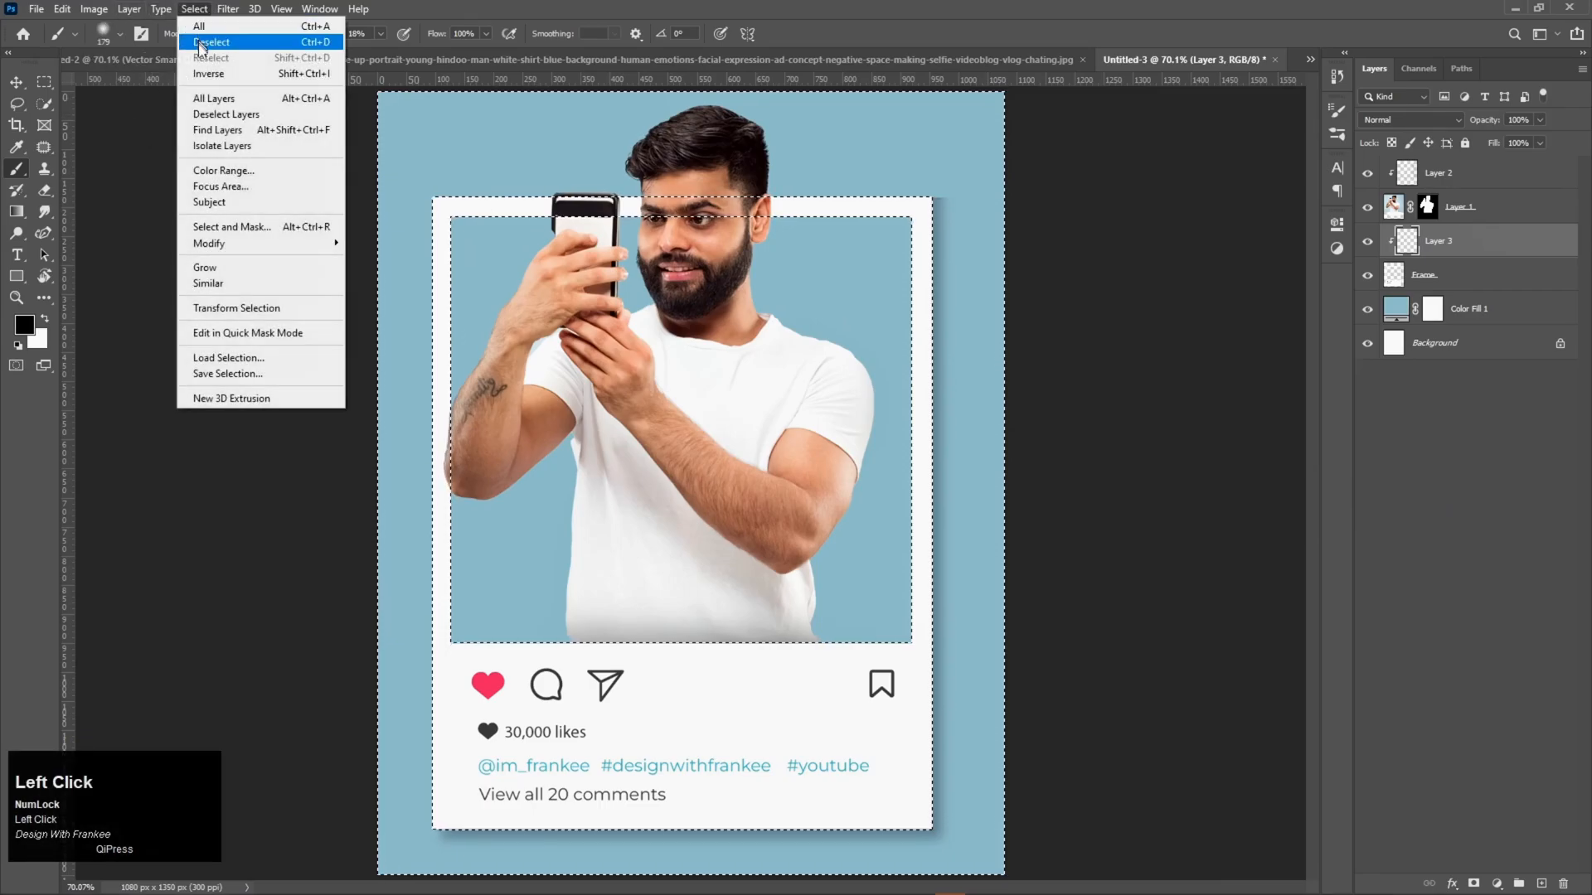
pyautogui.click(220, 71)
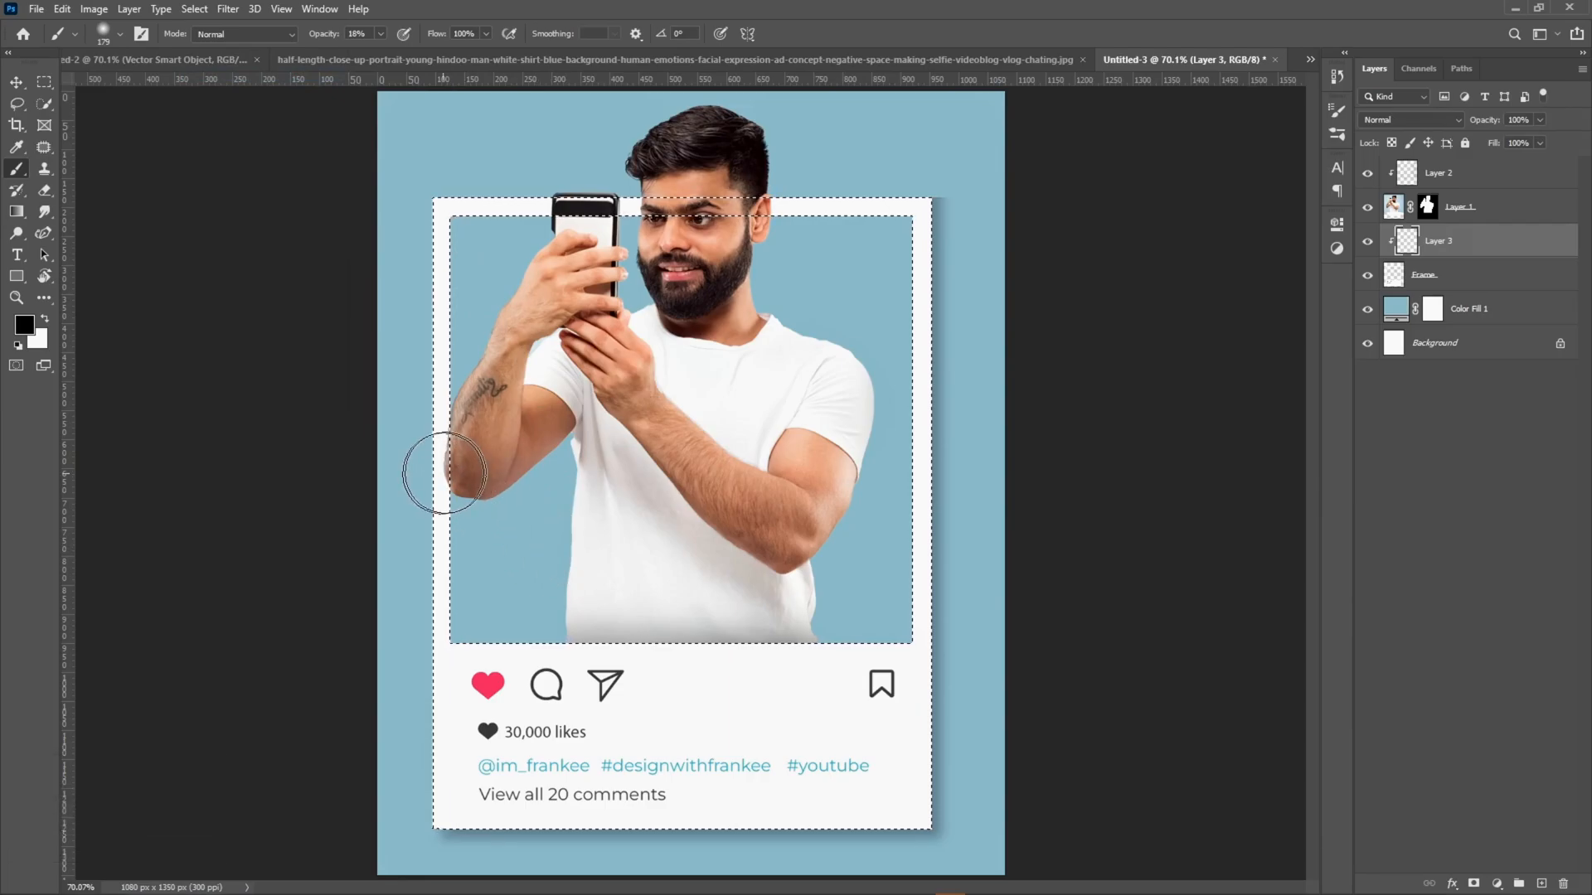
# Paint soft black shadows on Layer 3 where the man's elbow and head overlap the frame's border, and clear the selection.
pyautogui.rightClick(450, 471)
pyautogui.click(502, 609)
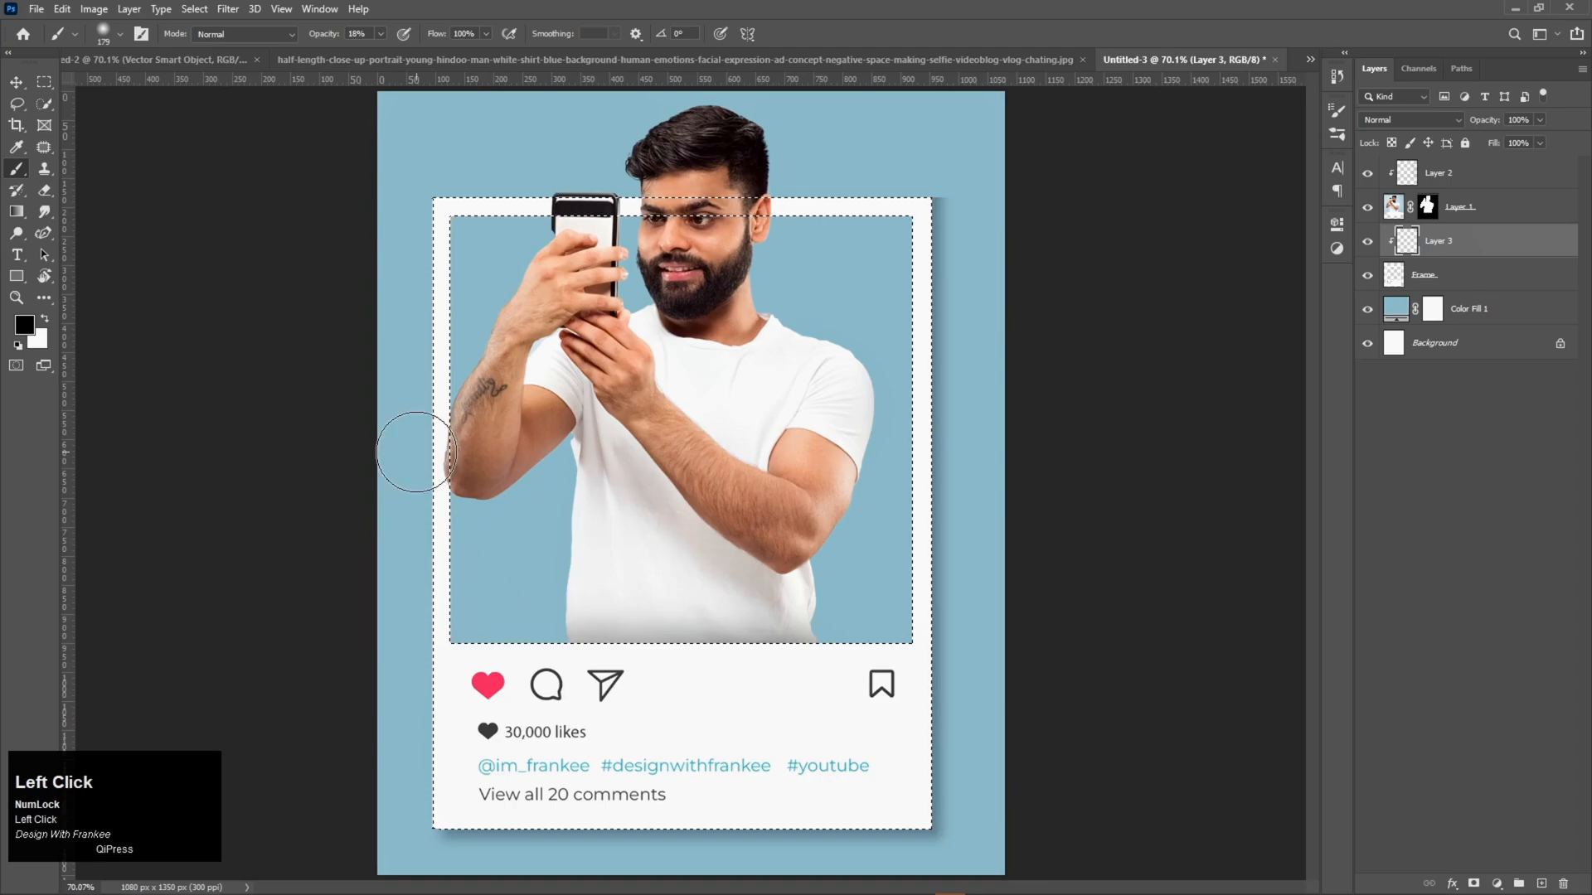
pyautogui.click(432, 450)
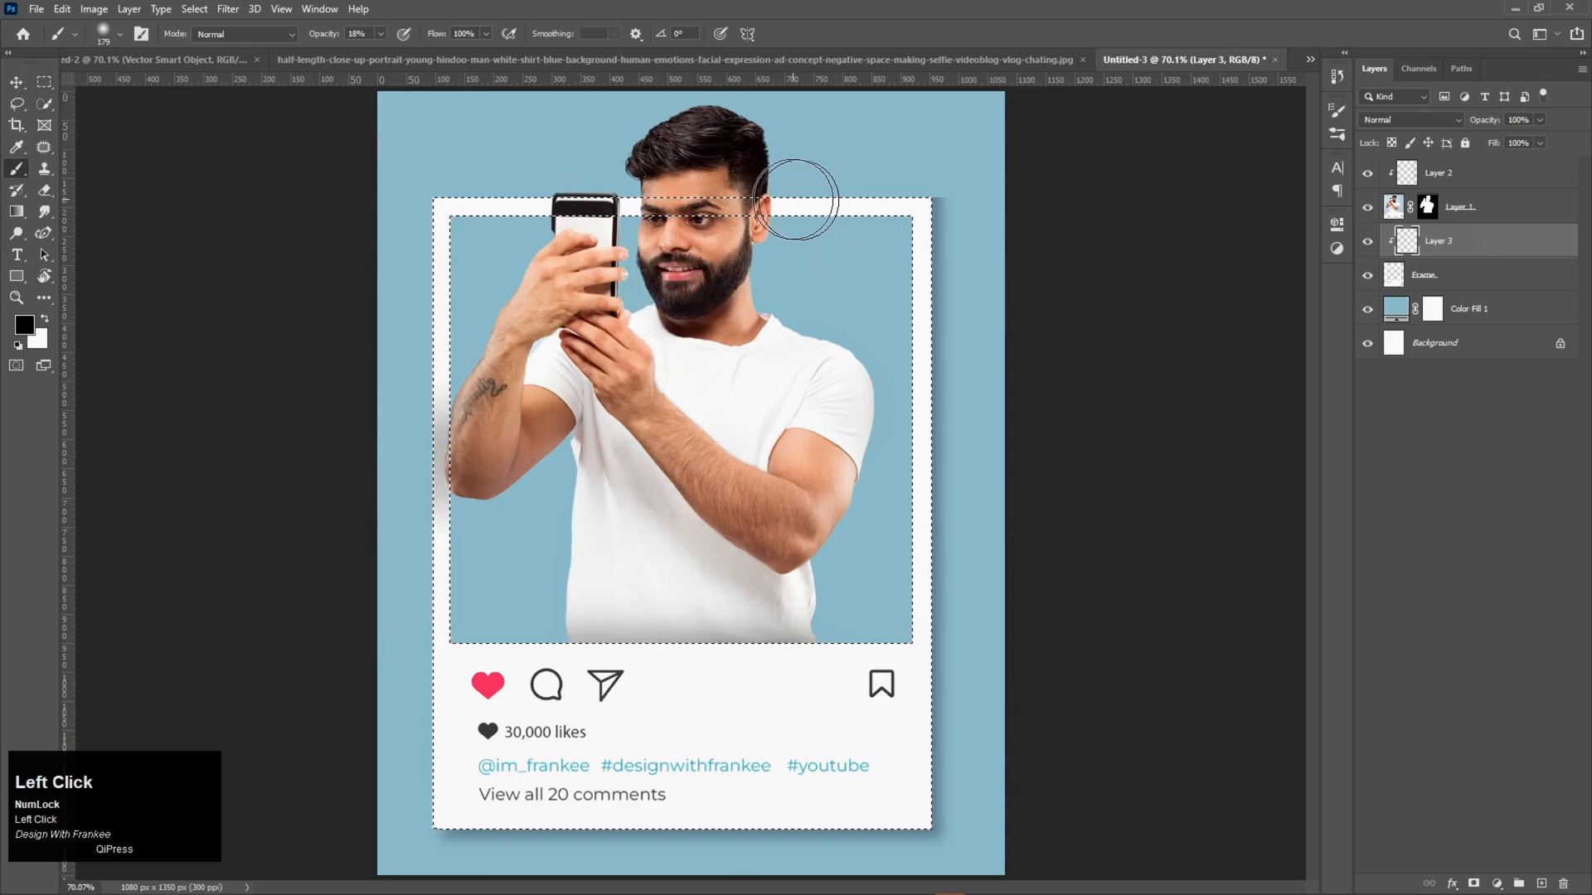
pyautogui.moveTo(806, 198); pyautogui.dragTo(774, 196)
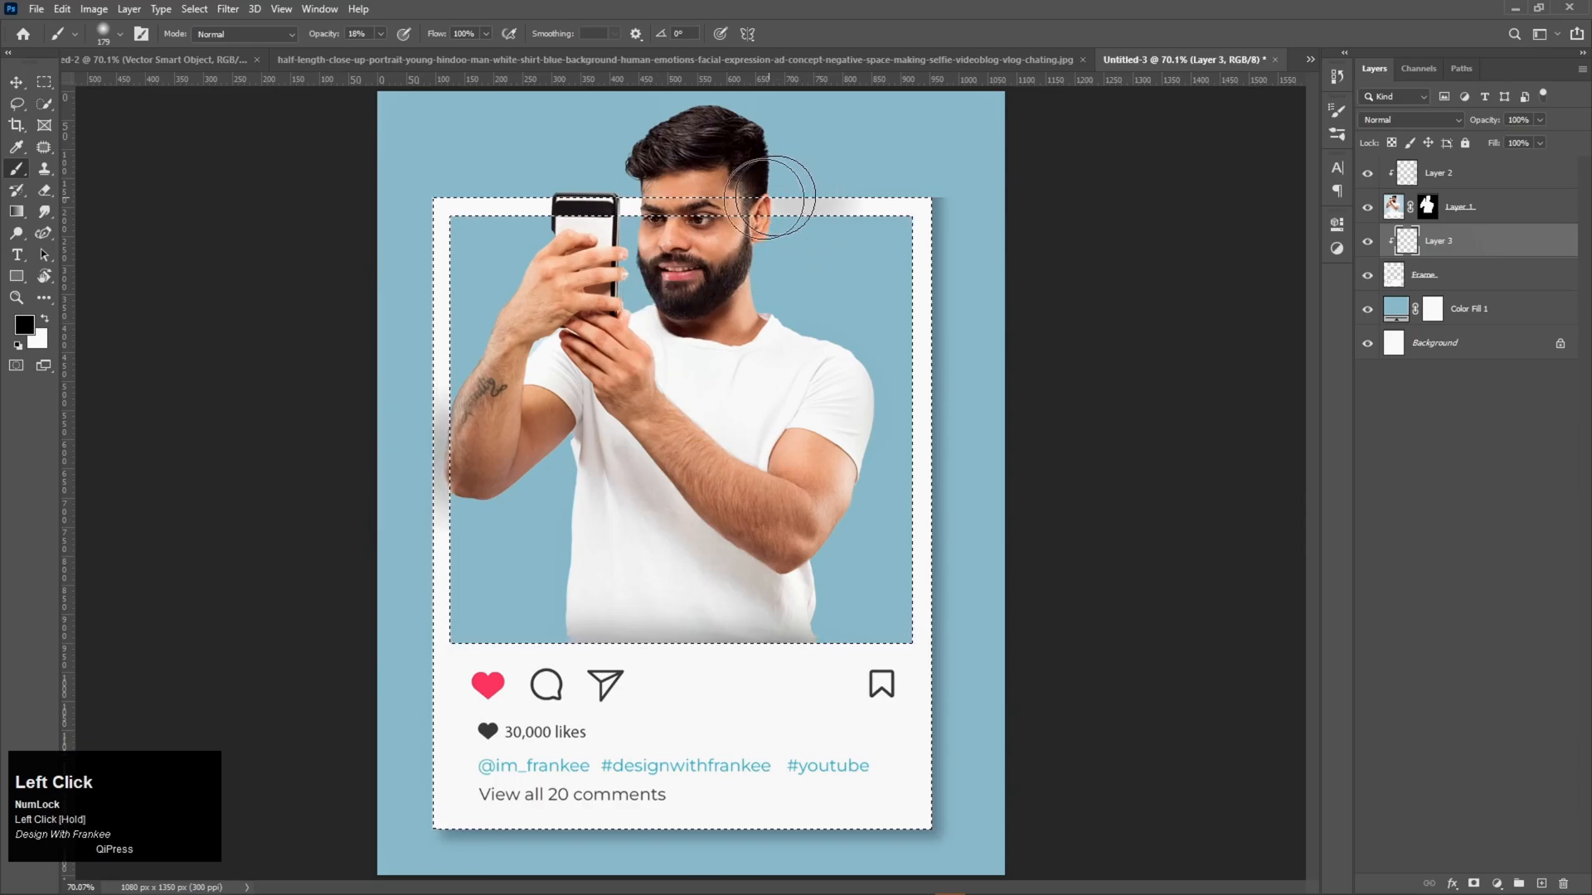
pyautogui.moveTo(641, 195)
pyautogui.mouseDown()
pyautogui.moveTo(549, 188)
pyautogui.moveTo(828, 185)
pyautogui.mouseUp()
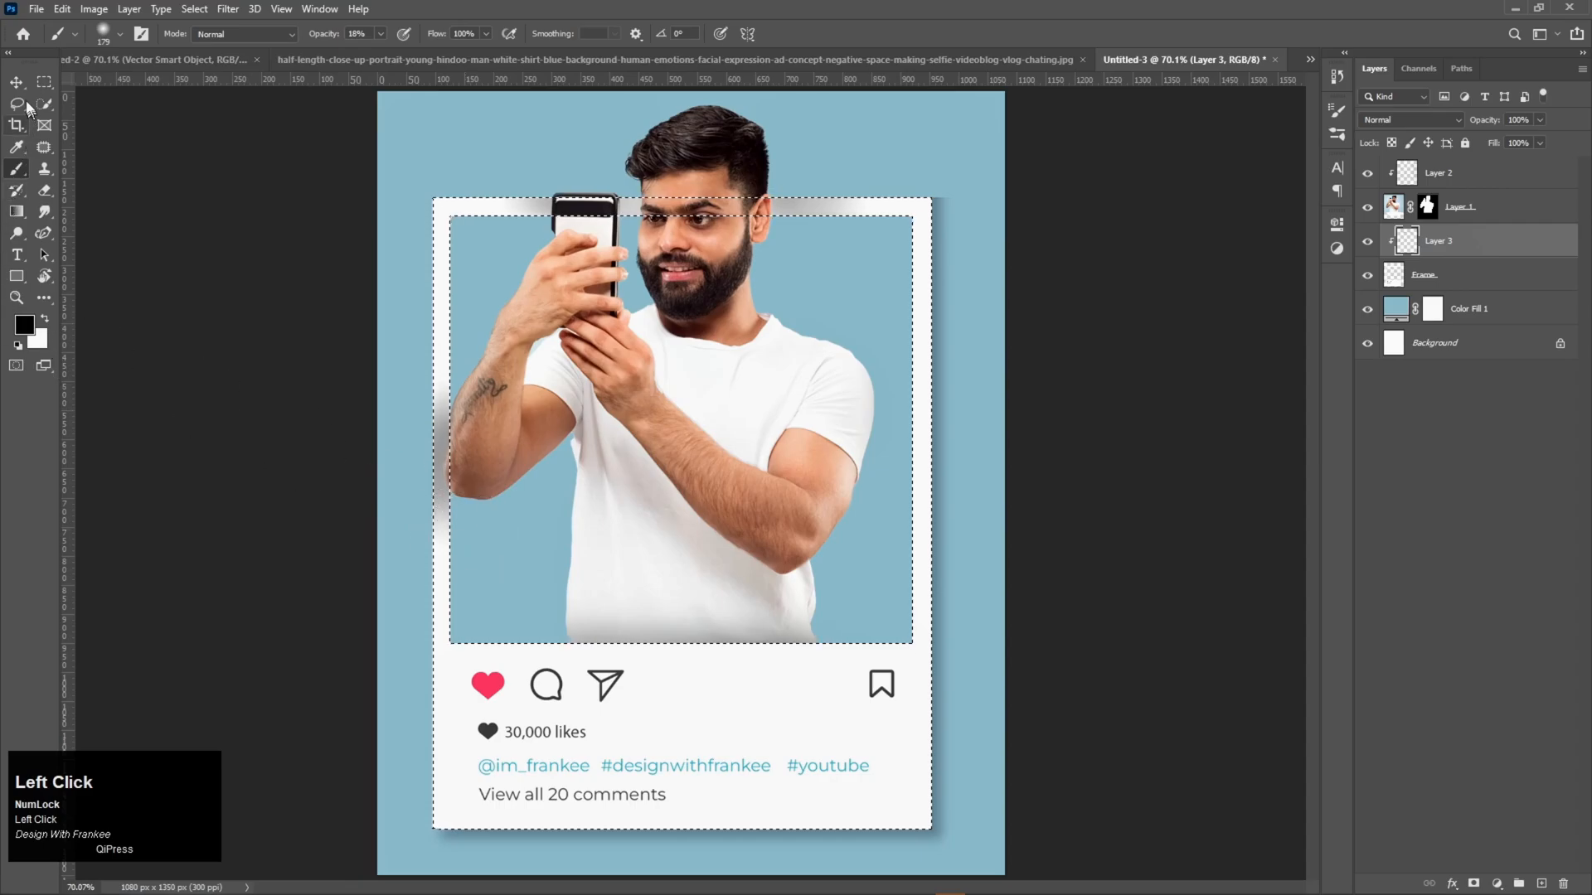
pyautogui.click(16, 83)
pyautogui.hotkey('ctrl', 'd')
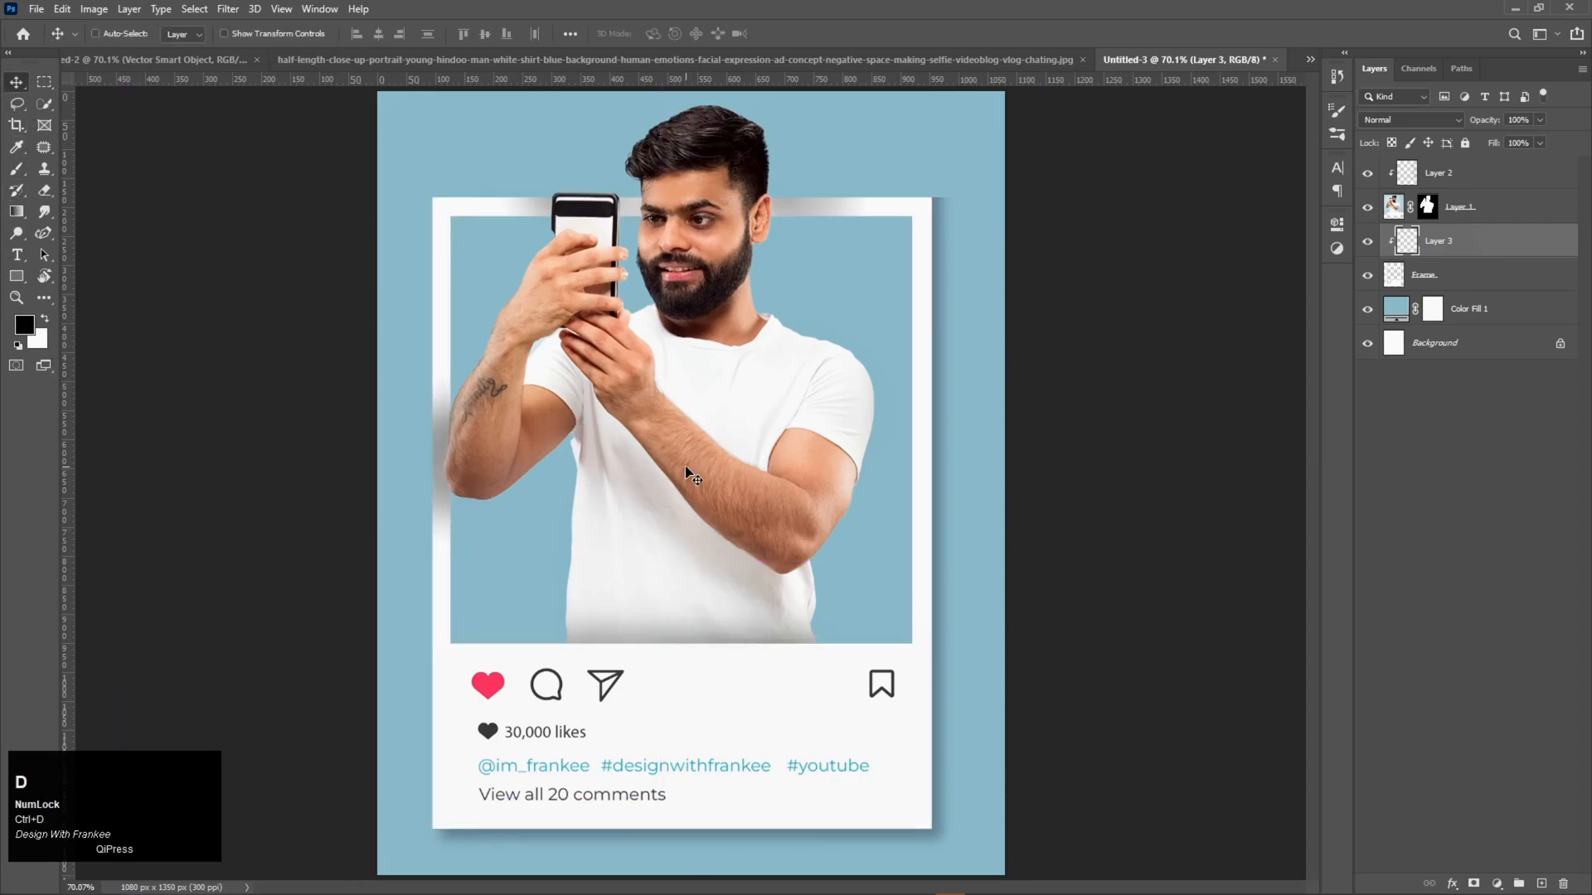
# Add a new layer above Color Fill 1 and set the Brush to 100% opacity with white as the foreground colour.
pyautogui.click(1497, 310)
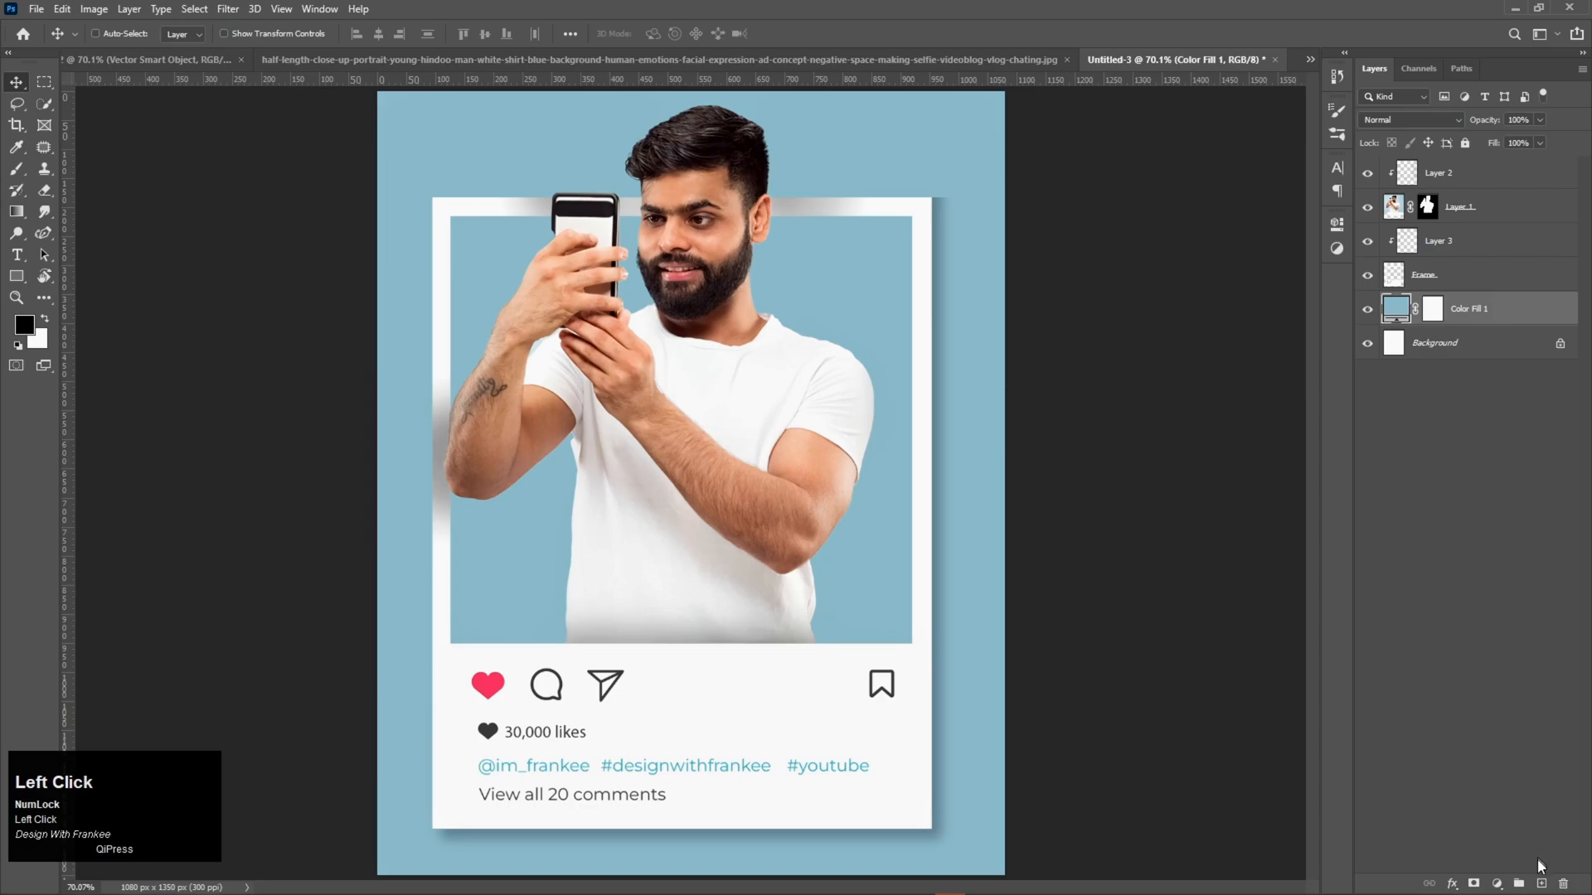
pyautogui.click(1543, 884)
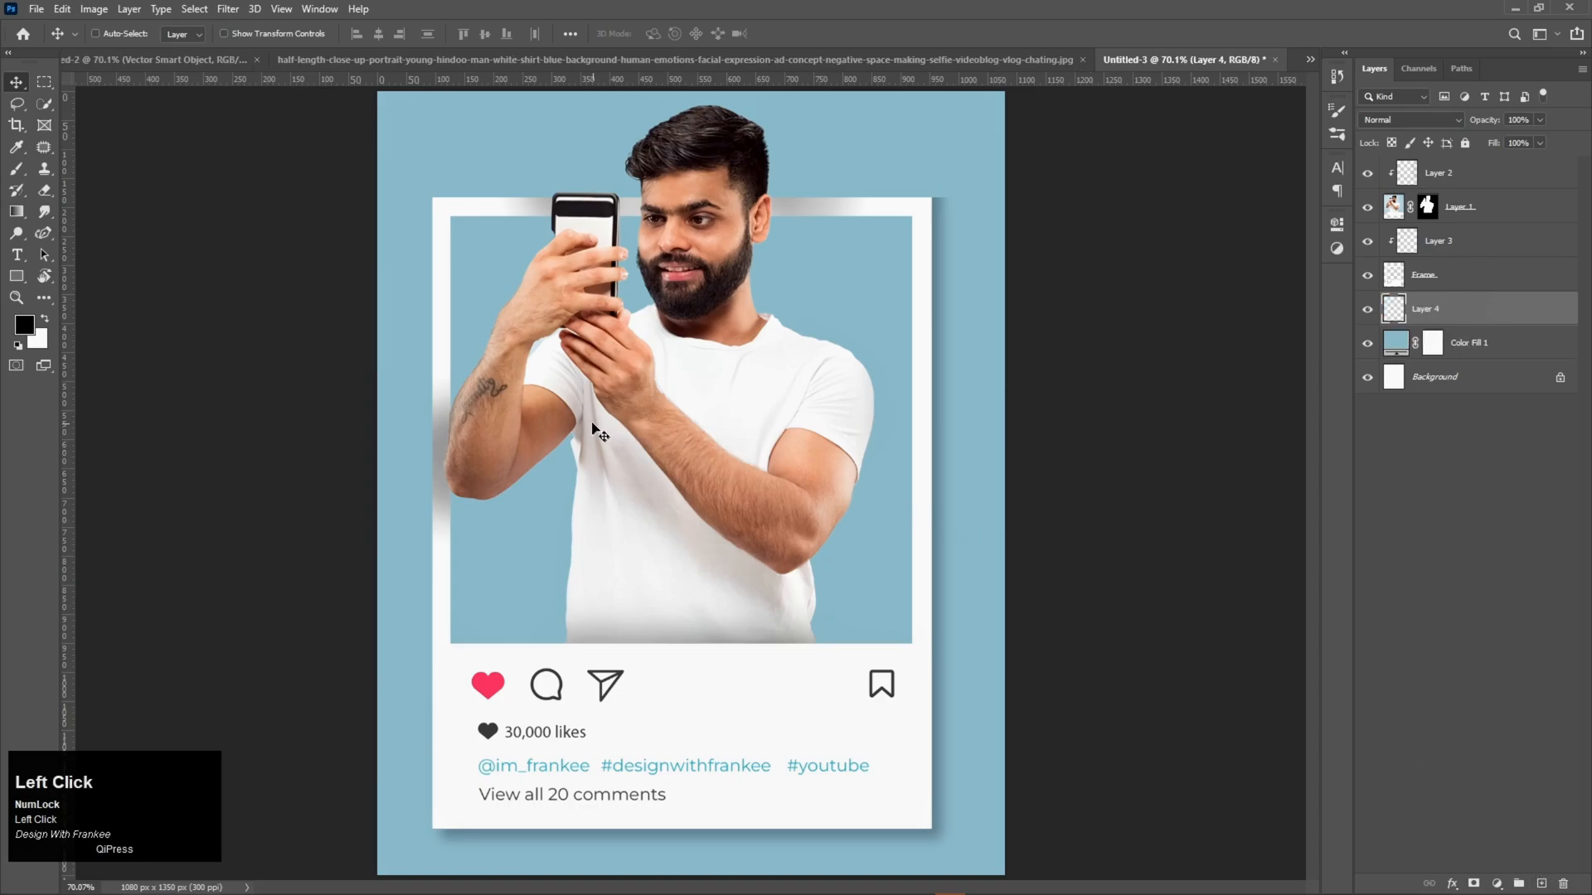
pyautogui.rightClick(17, 168)
pyautogui.click(47, 166)
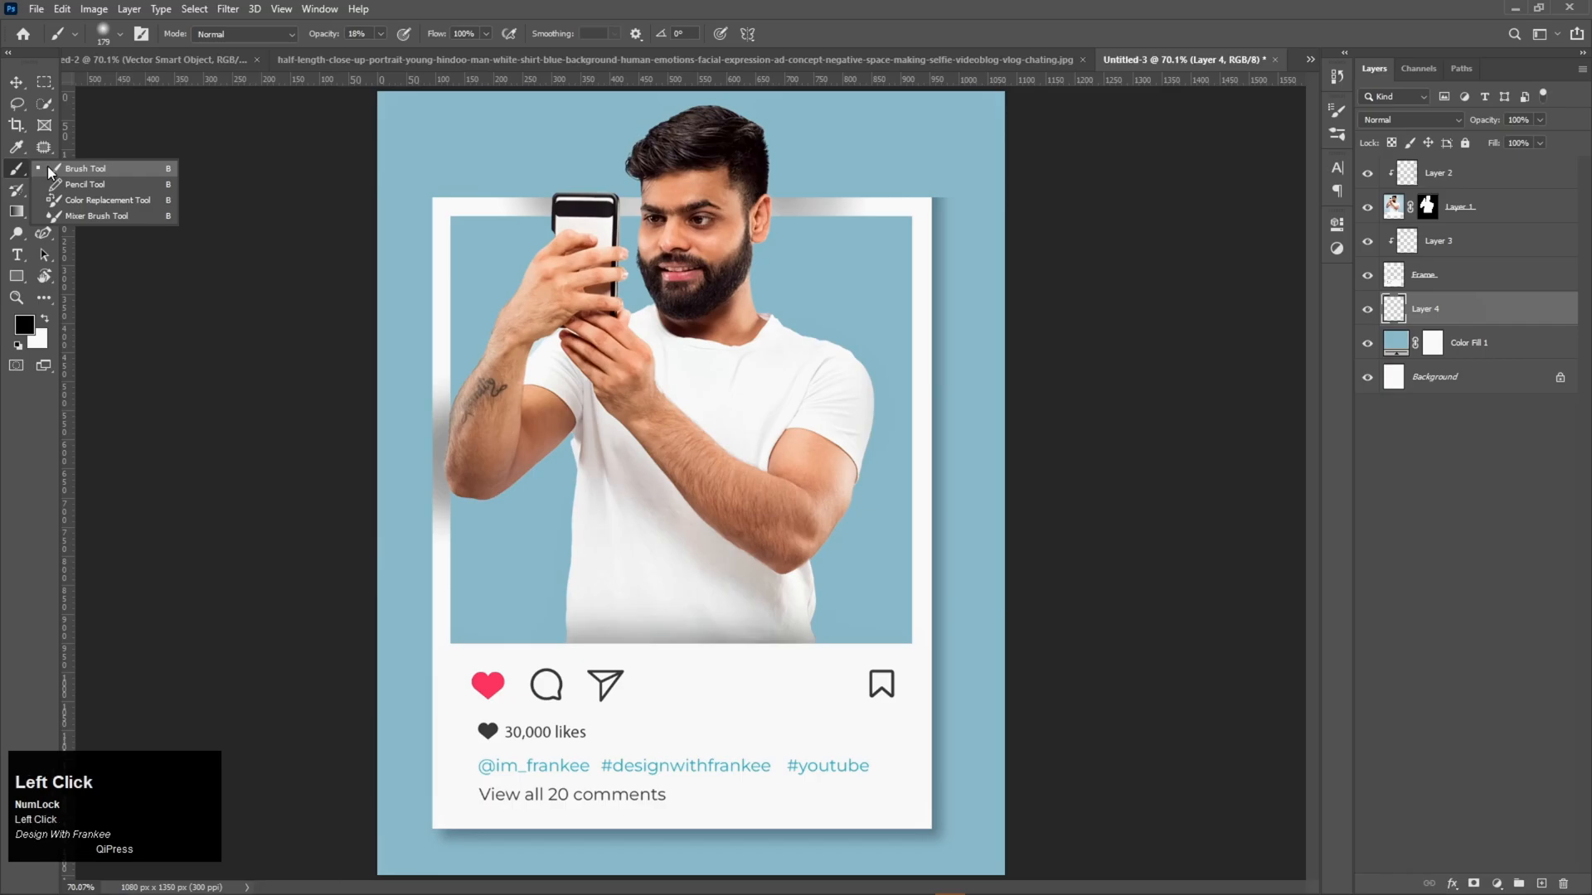
pyautogui.click(381, 34)
pyautogui.moveTo(378, 51); pyautogui.dragTo(522, 68)
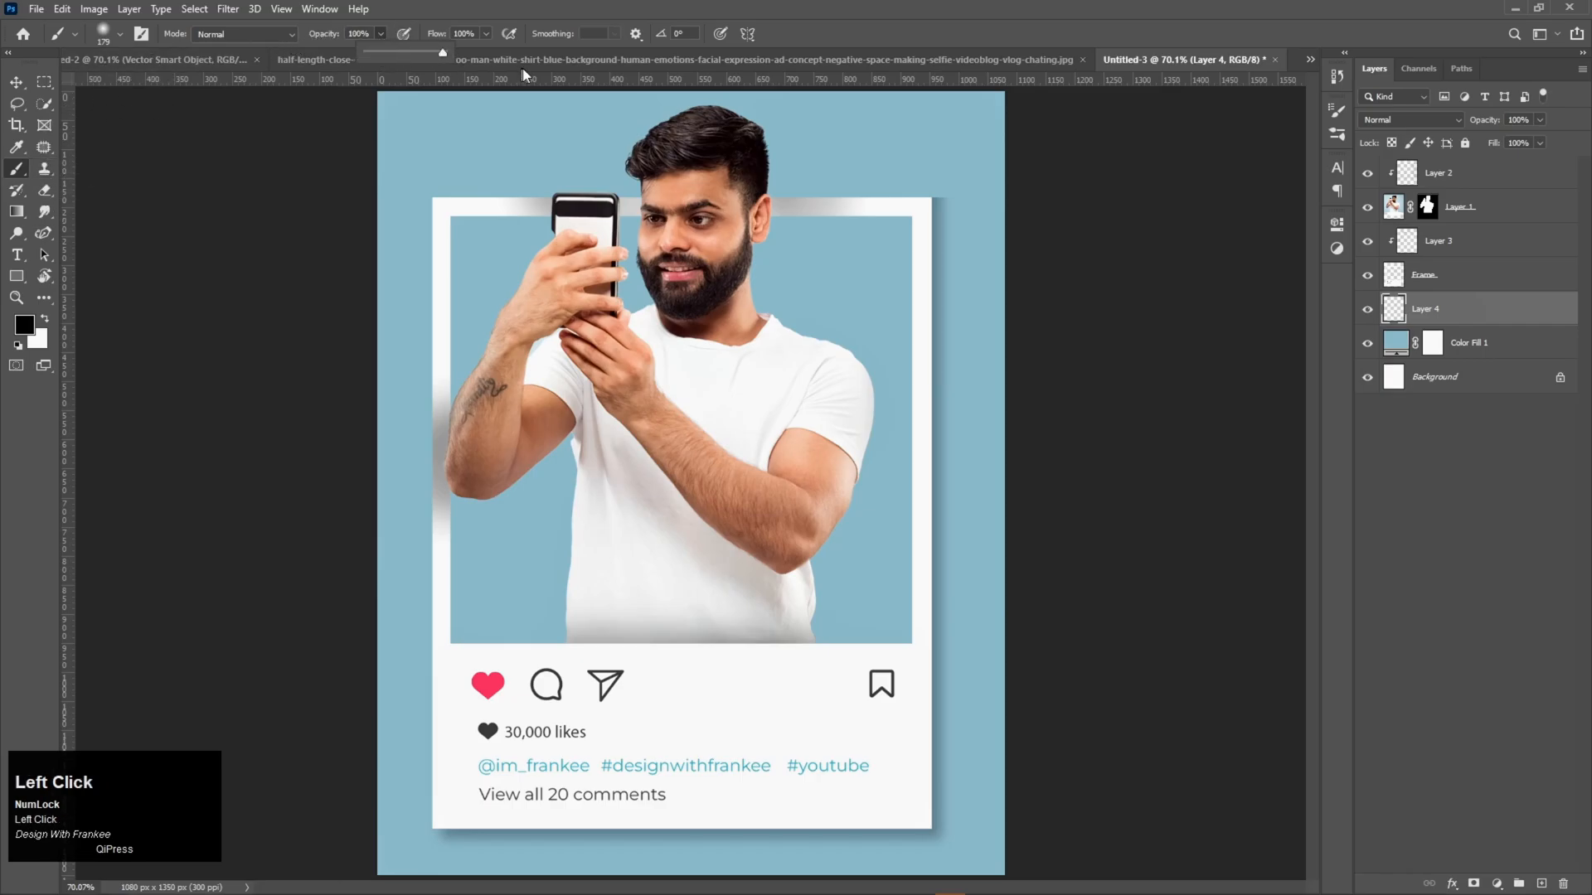
pyautogui.click(46, 320)
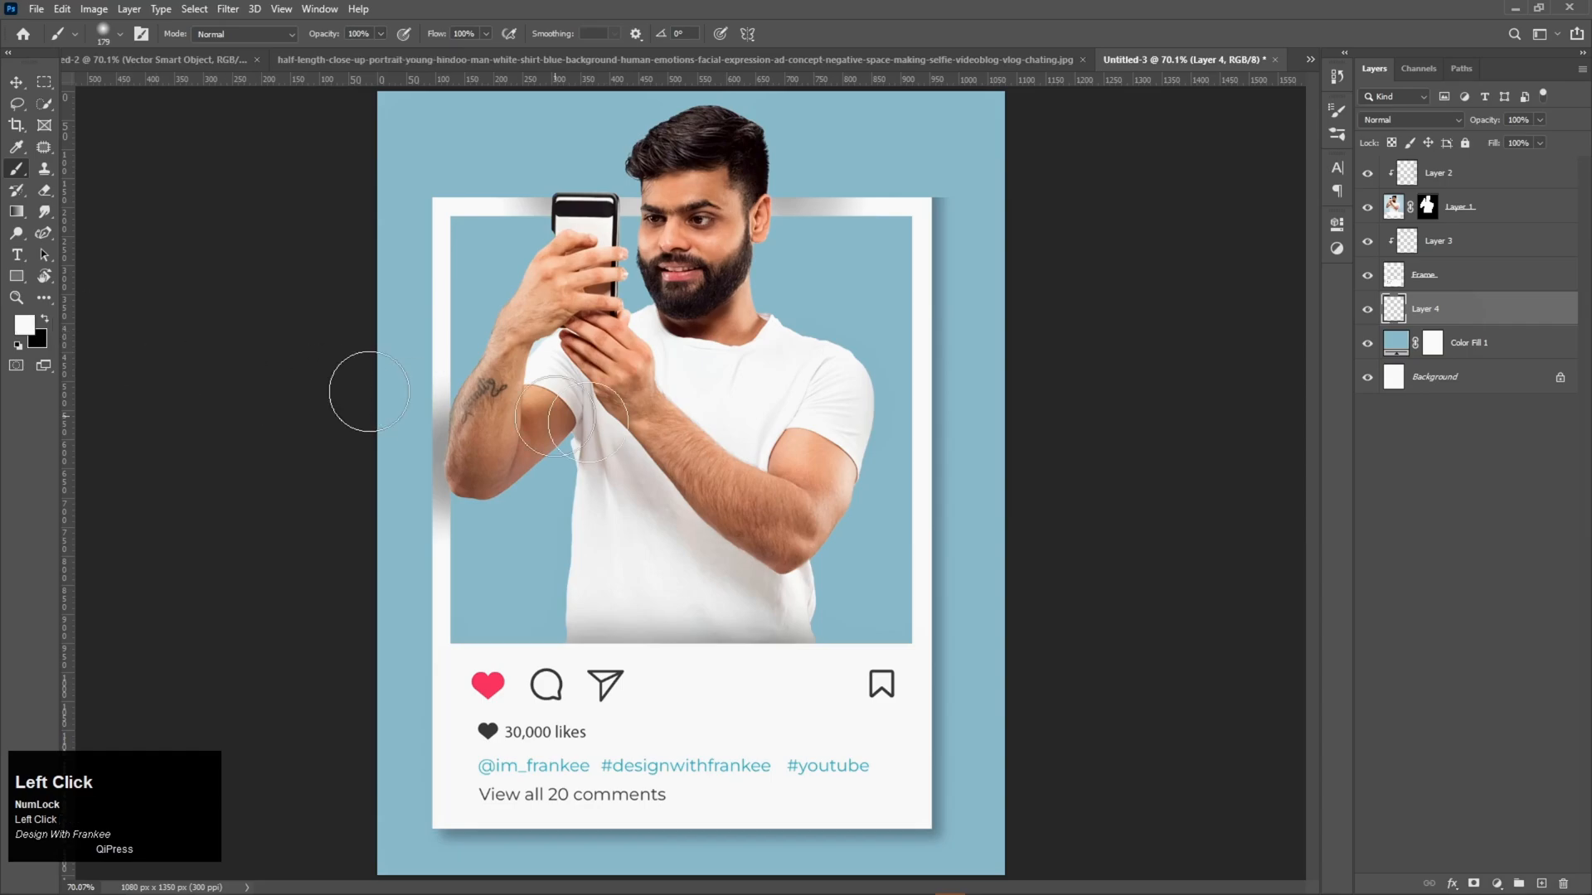
# Enlarge the soft round brush to 213 px and paint a single white dab behind the man's chest on Layer 4.
pyautogui.rightClick(699, 433)
pyautogui.click(769, 567)
pyautogui.rightClick(717, 417)
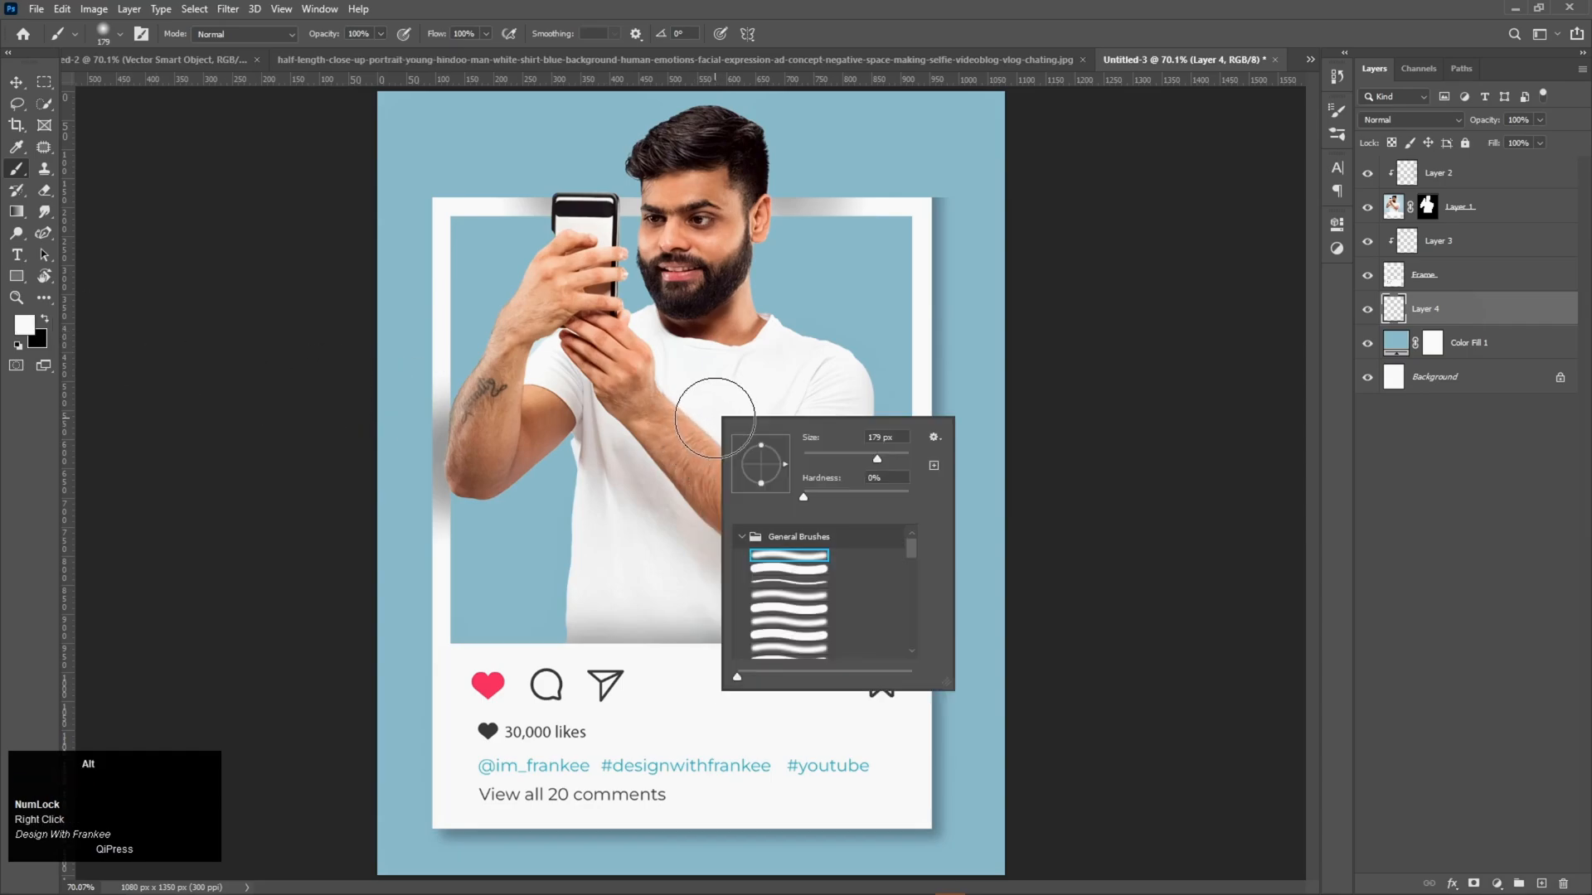
pyautogui.click(781, 553)
pyautogui.keyDown('alt'); pyautogui.rightClick(711, 410); pyautogui.keyUp('alt')
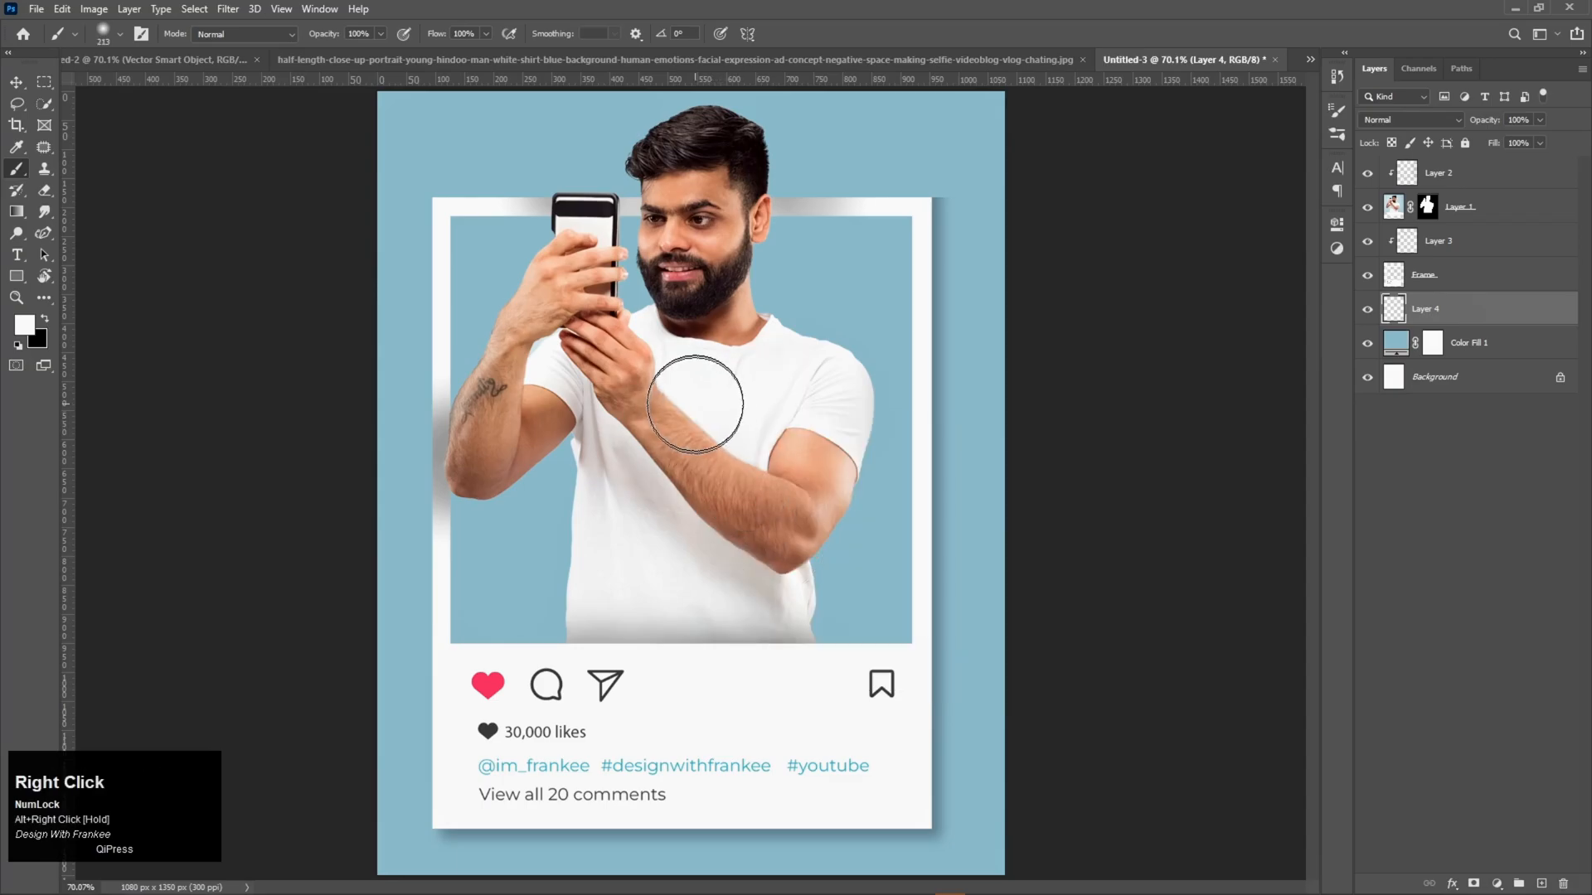
pyautogui.click(703, 375)
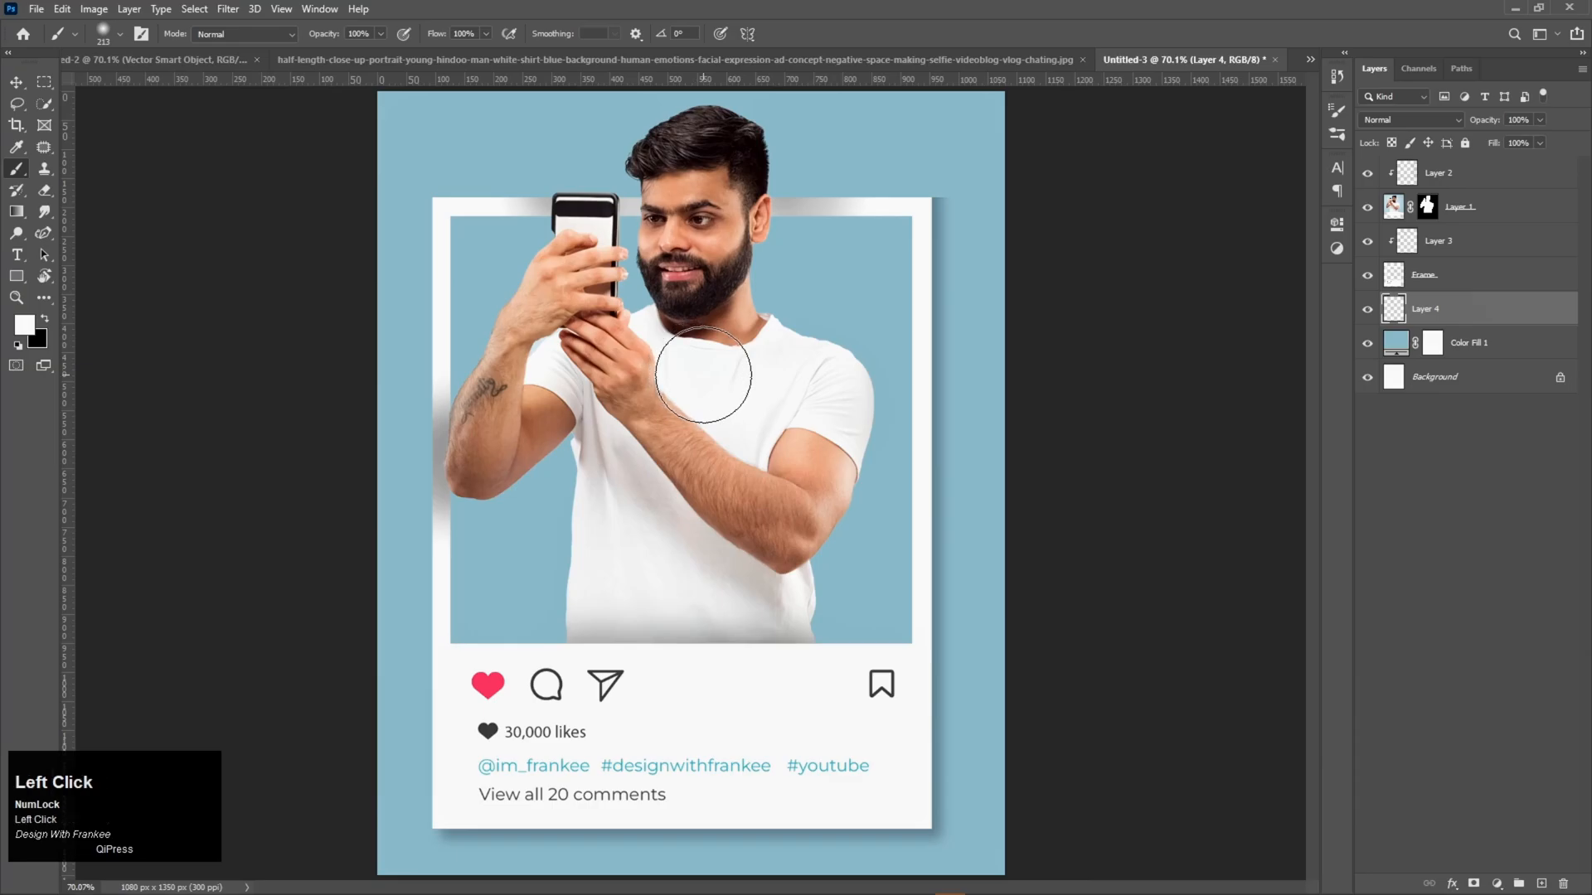
# Scale the white dab on Layer 4 proportionally about its centre to about 275%, forming a soft glow behind the man.
pyautogui.hotkey('ctrl', 't')
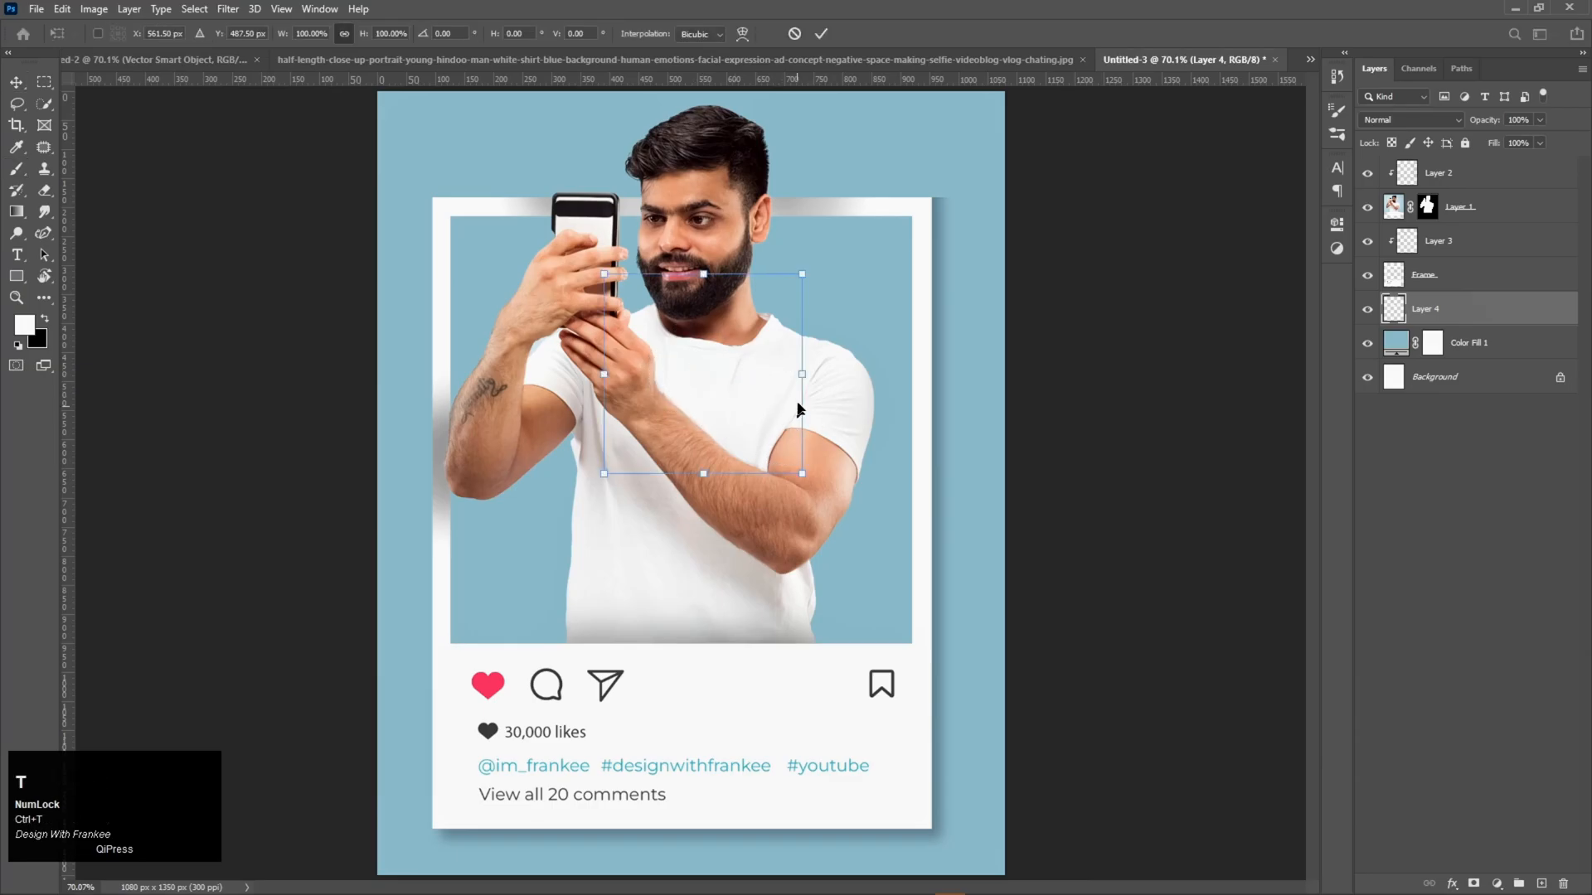
pyautogui.moveTo(801, 372); pyautogui.dragTo(999, 381)
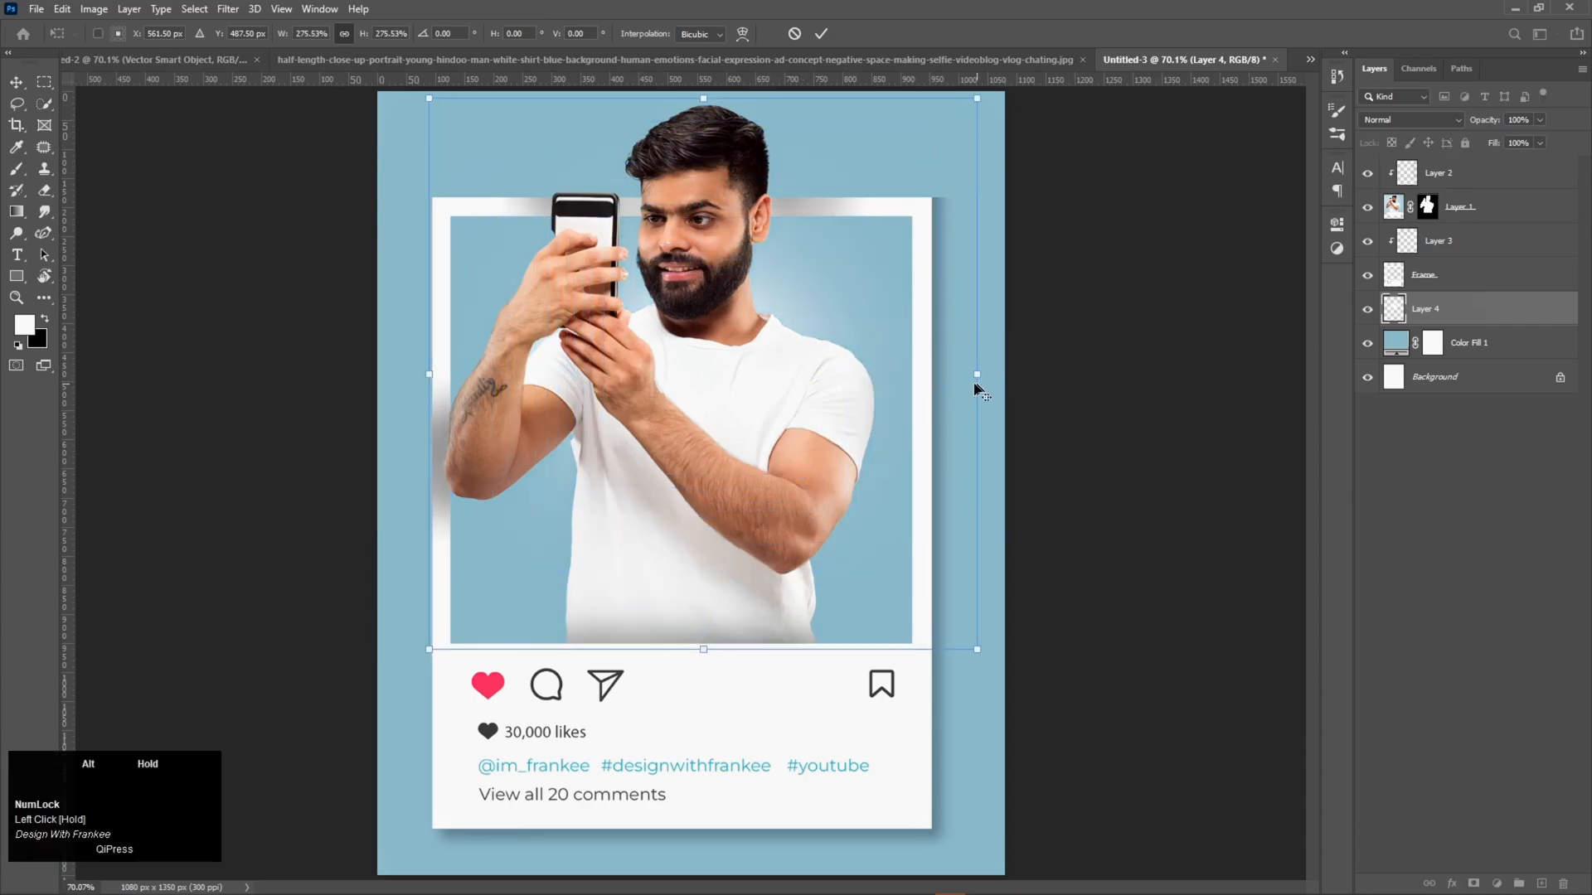
pyautogui.moveTo(760, 523)
pyautogui.mouseDown()
pyautogui.moveTo(756, 498)
pyautogui.moveTo(745, 504)
pyautogui.mouseUp()
pyautogui.doubleClick(744, 504)
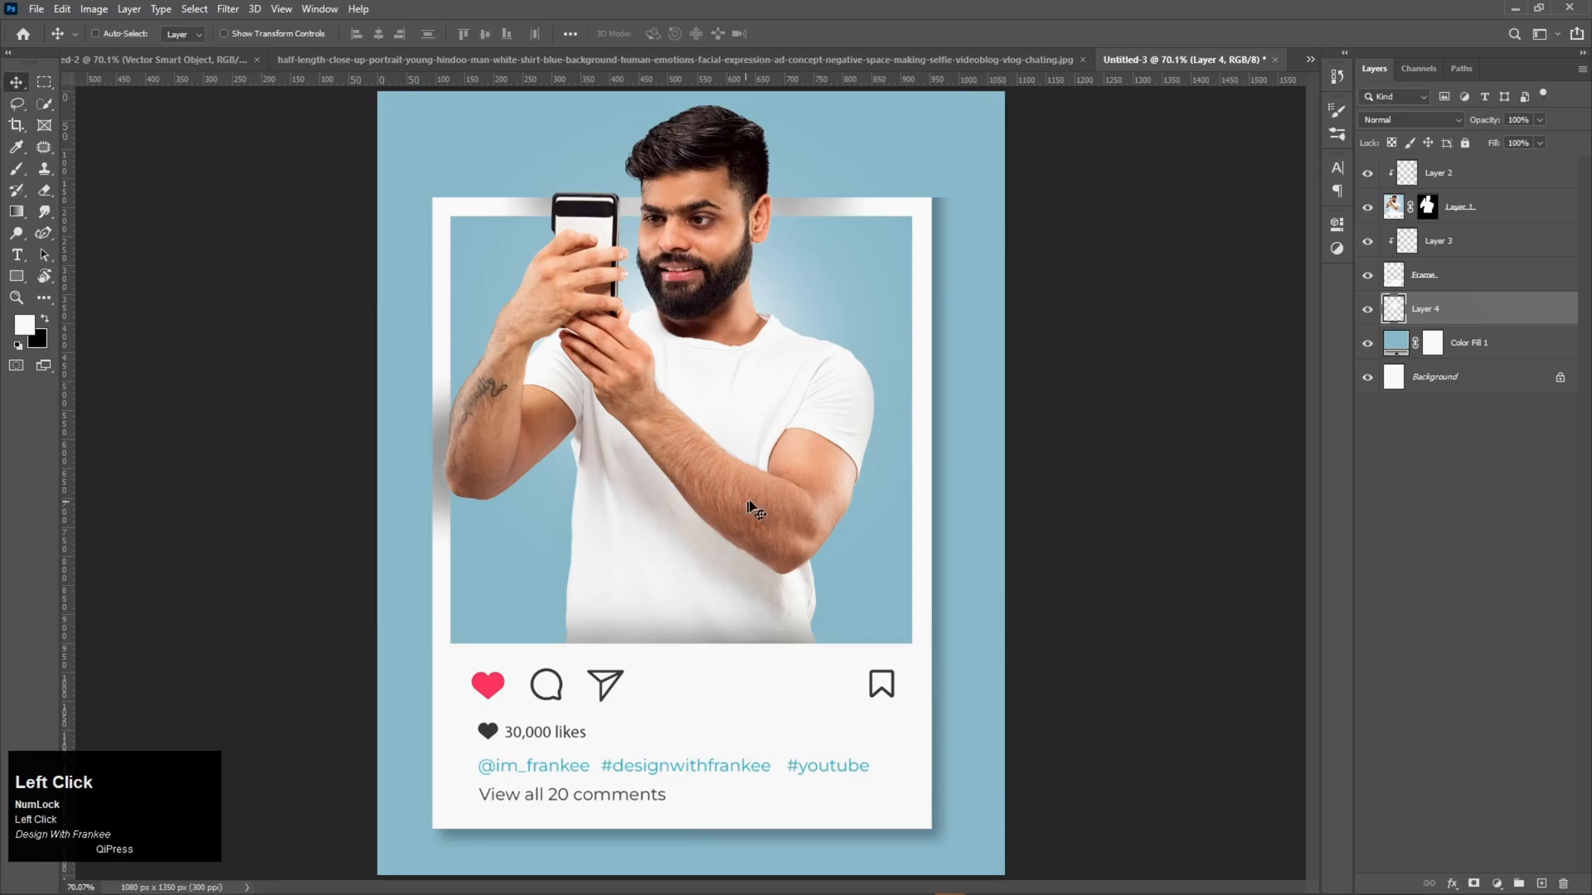
# Compare the design with and without the Layer 4 glow and view the whole canvas.
pyautogui.click(1368, 312)
pyautogui.click(1368, 312)
pyautogui.hotkey('ctrl', '0')
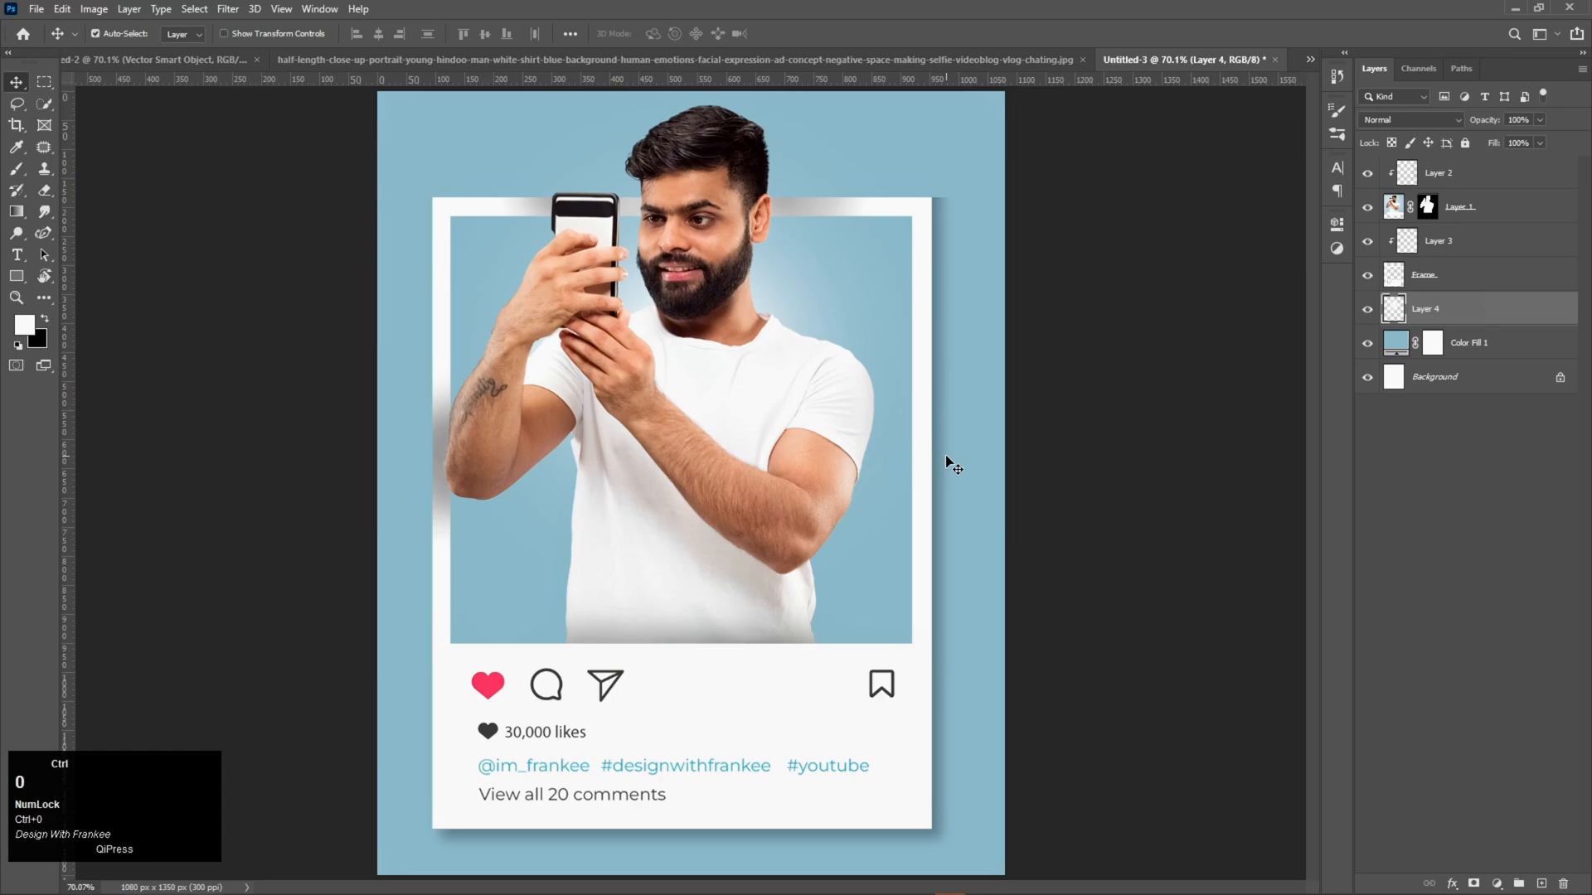